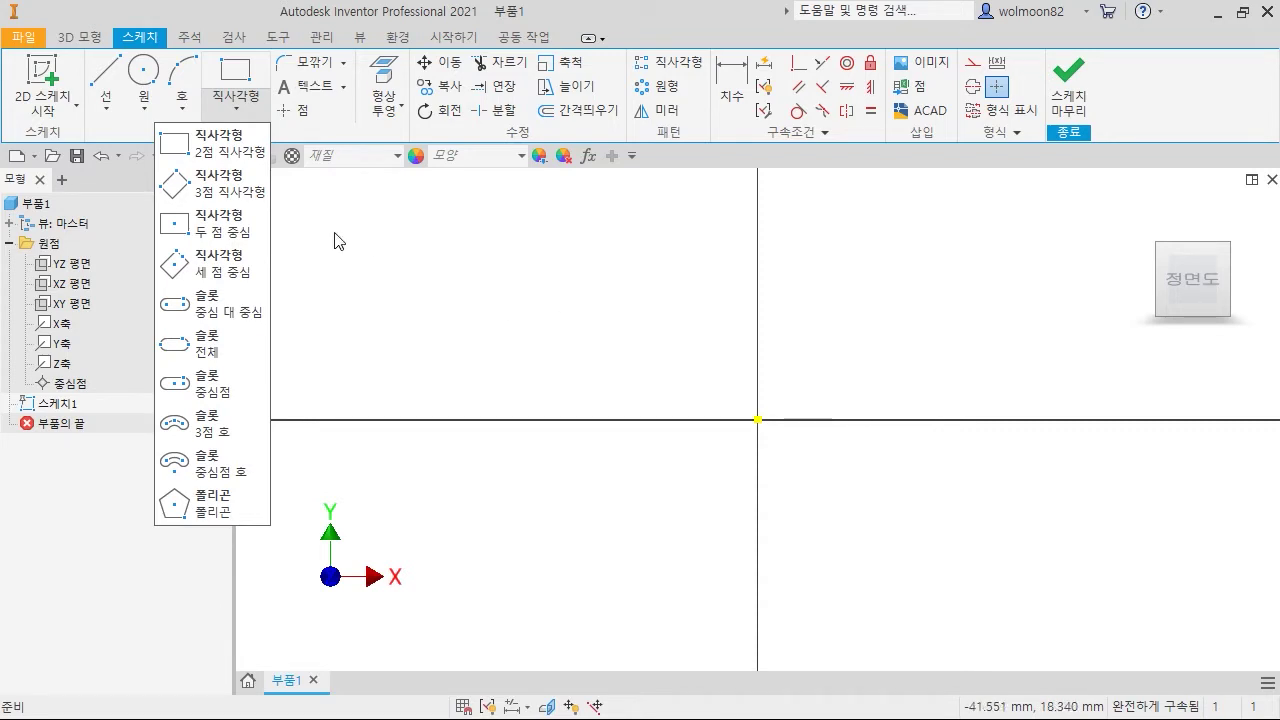
Draw a two-point rectangle just above the origin, spanning both sides of the vertical axis.
click(236, 155)
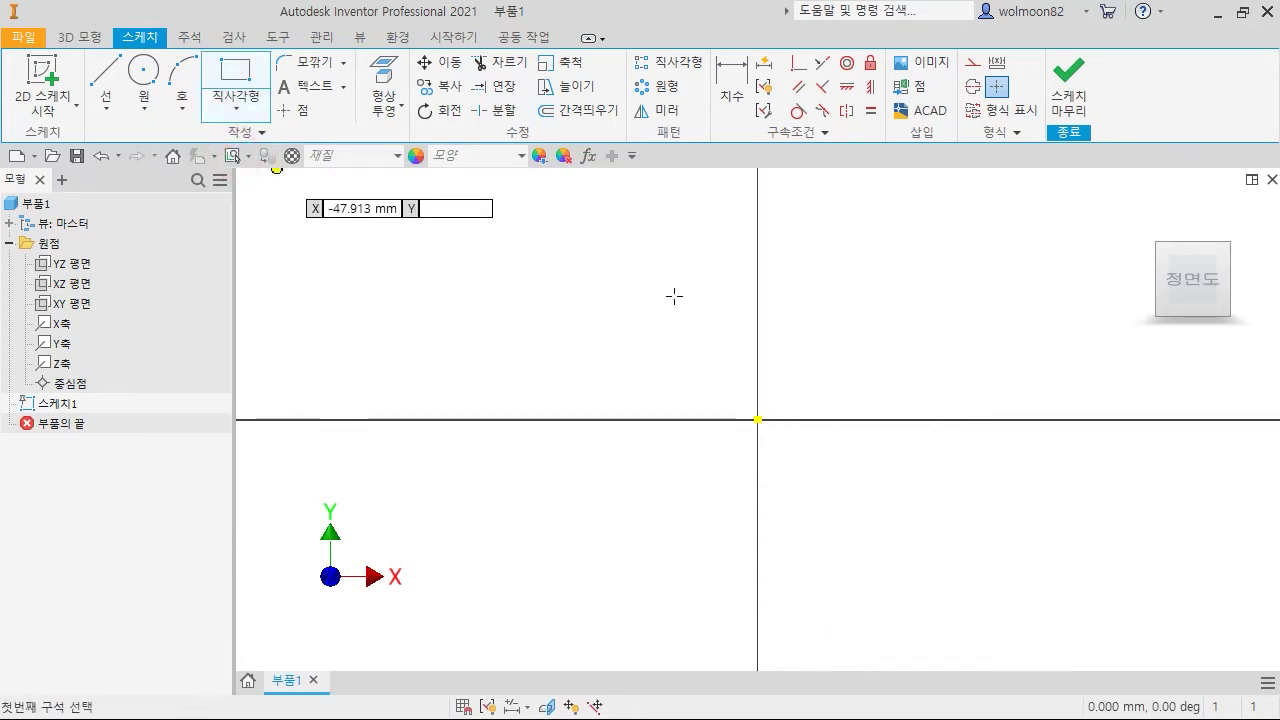
click(668, 390)
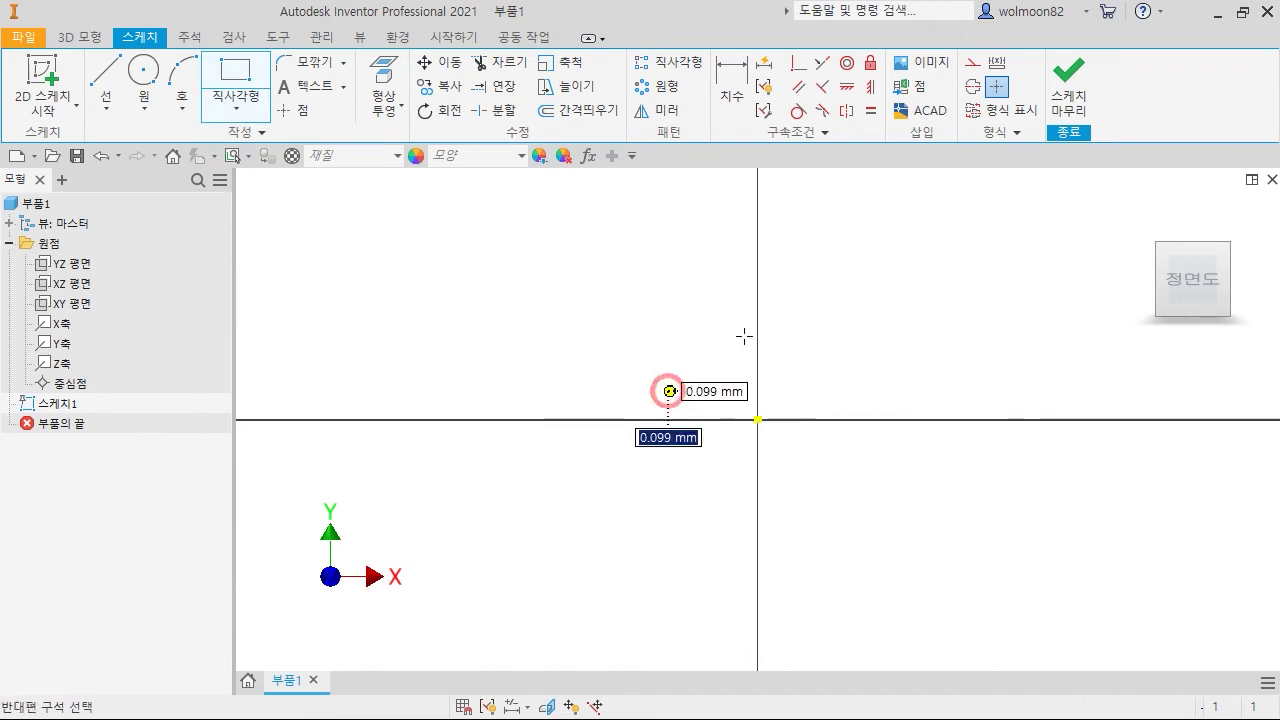
click(849, 206)
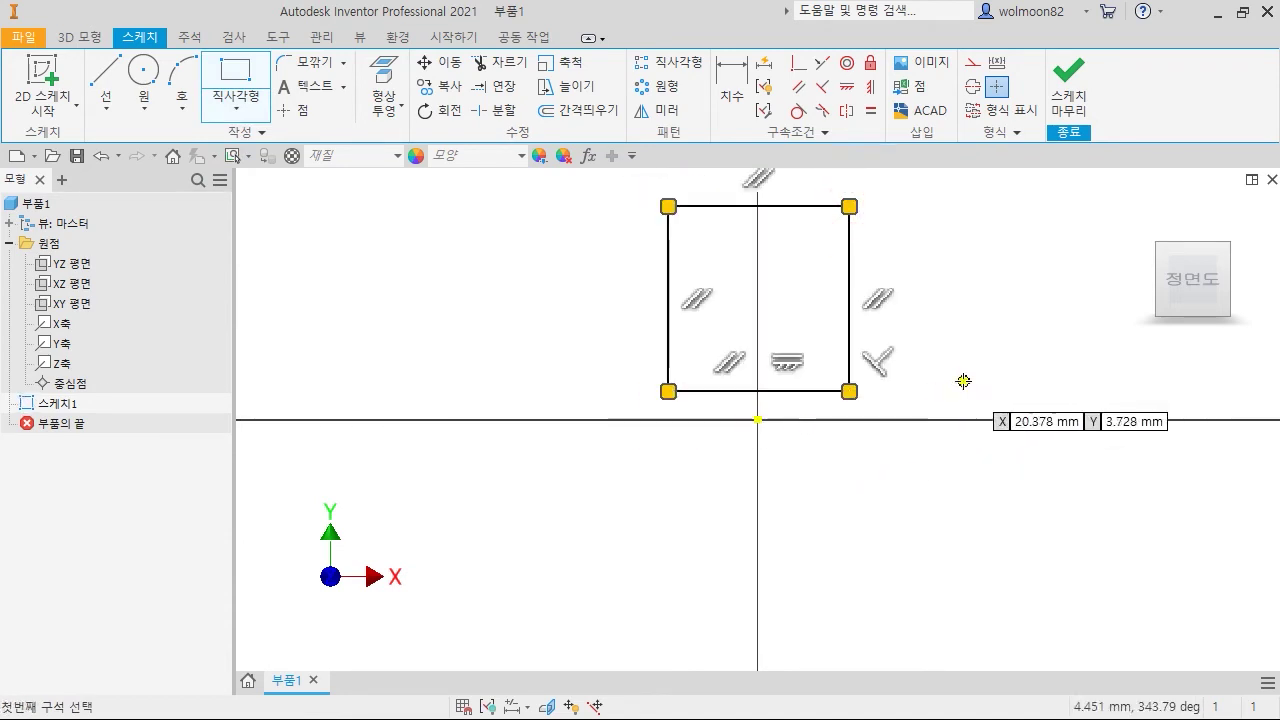
Make the midpoint of the rectangle's lower edge coincident with the origin, and widen the rectangle by pulling its lower right corner outward.
click(798, 64)
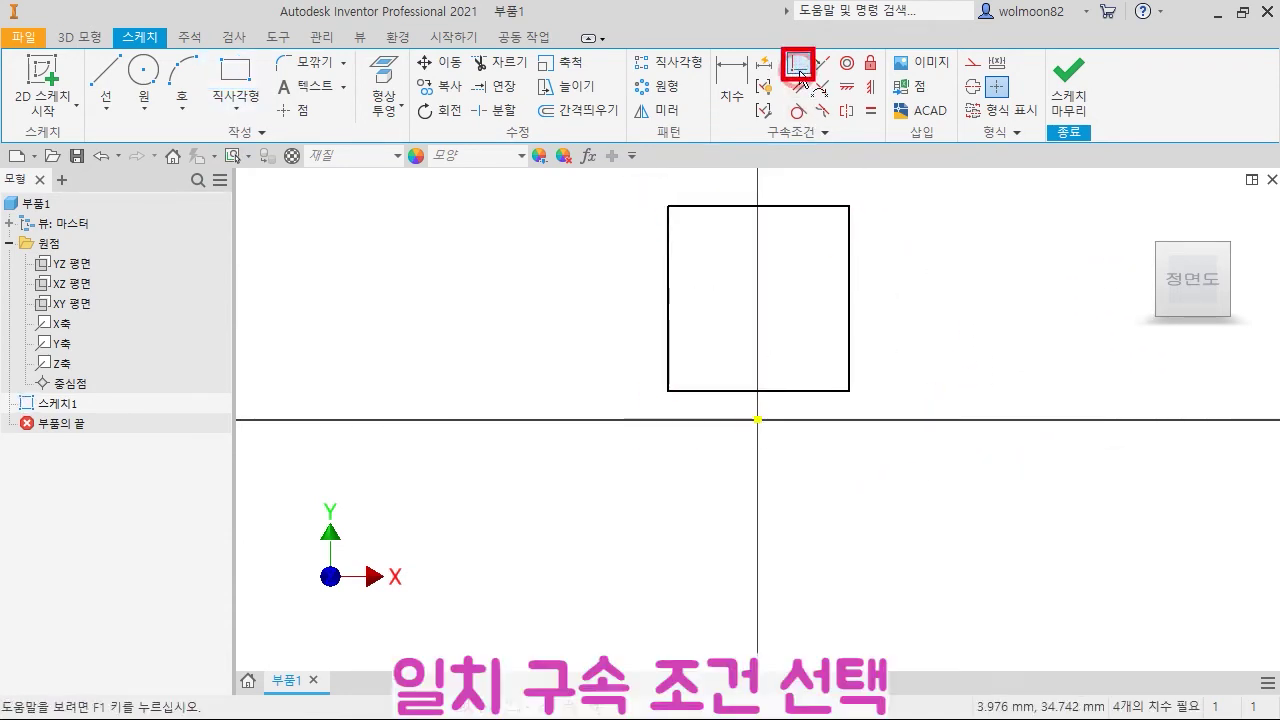
click(758, 421)
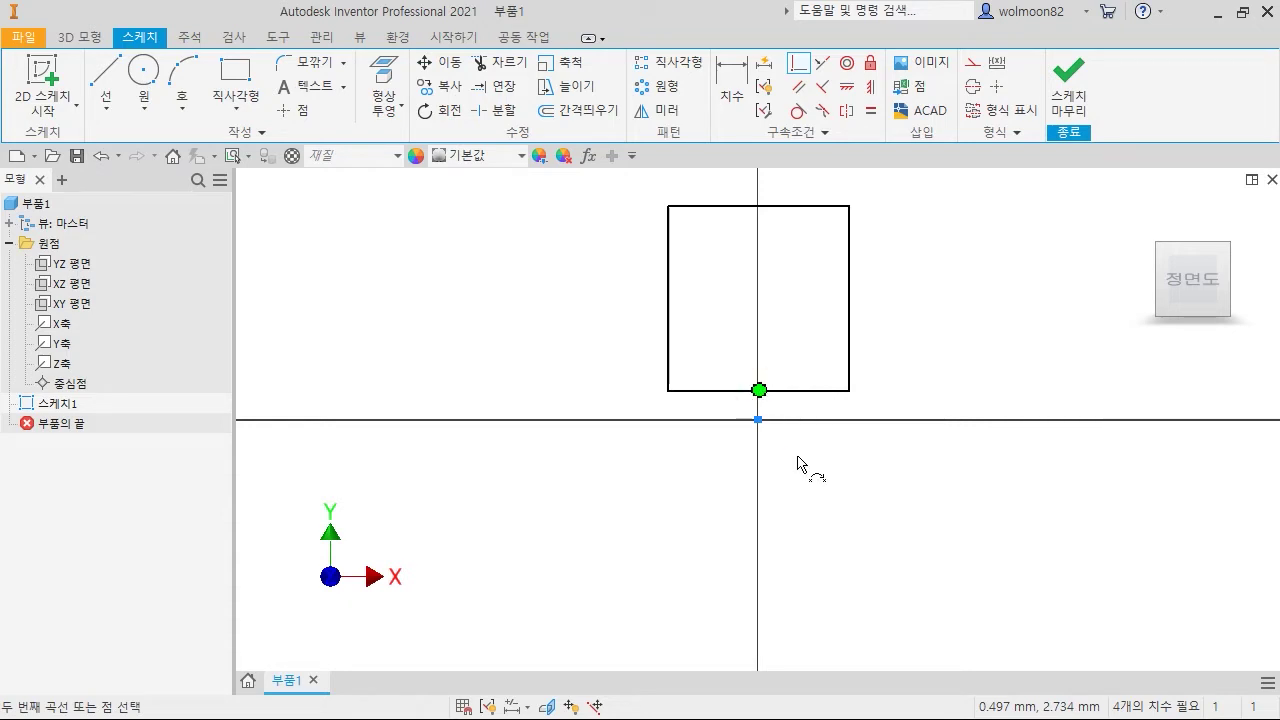
click(761, 394)
key(Escape)
drag(851, 391, 875, 378)
Dimension the rectangle's left vertical edge to a height of 64 mm.
click(731, 88)
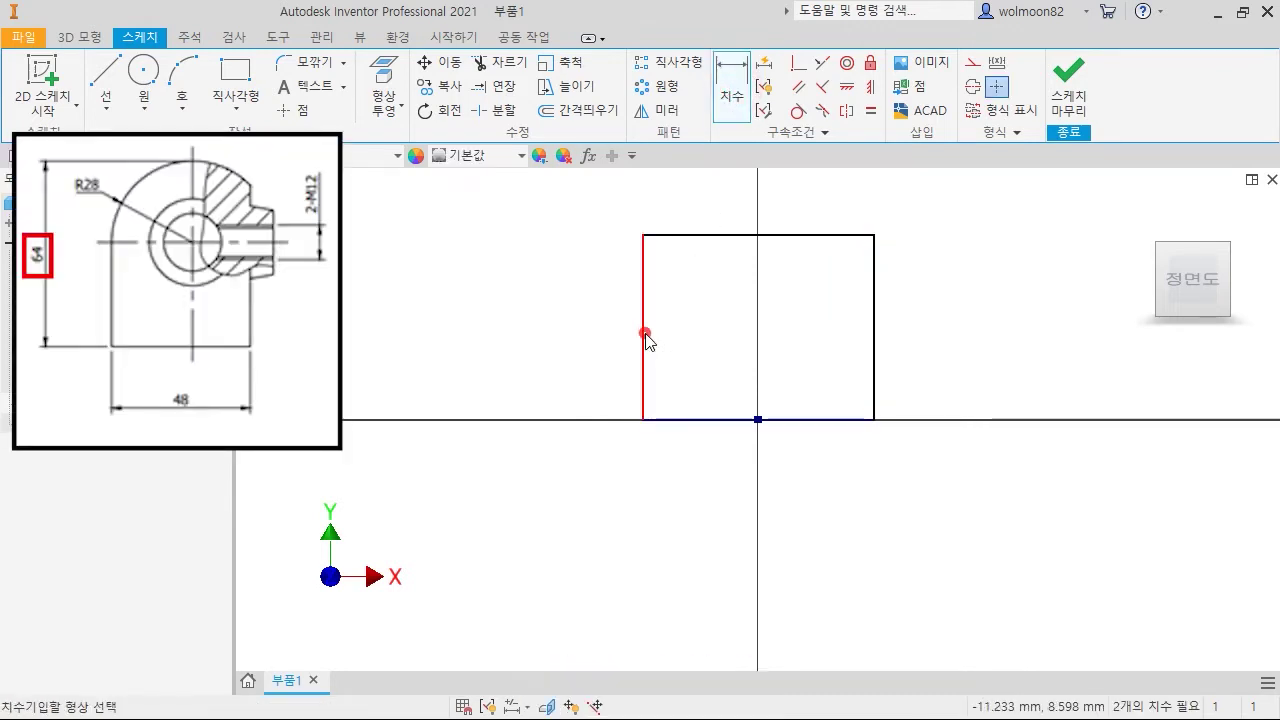
click(645, 340)
click(545, 345)
text(64)
key(Return)
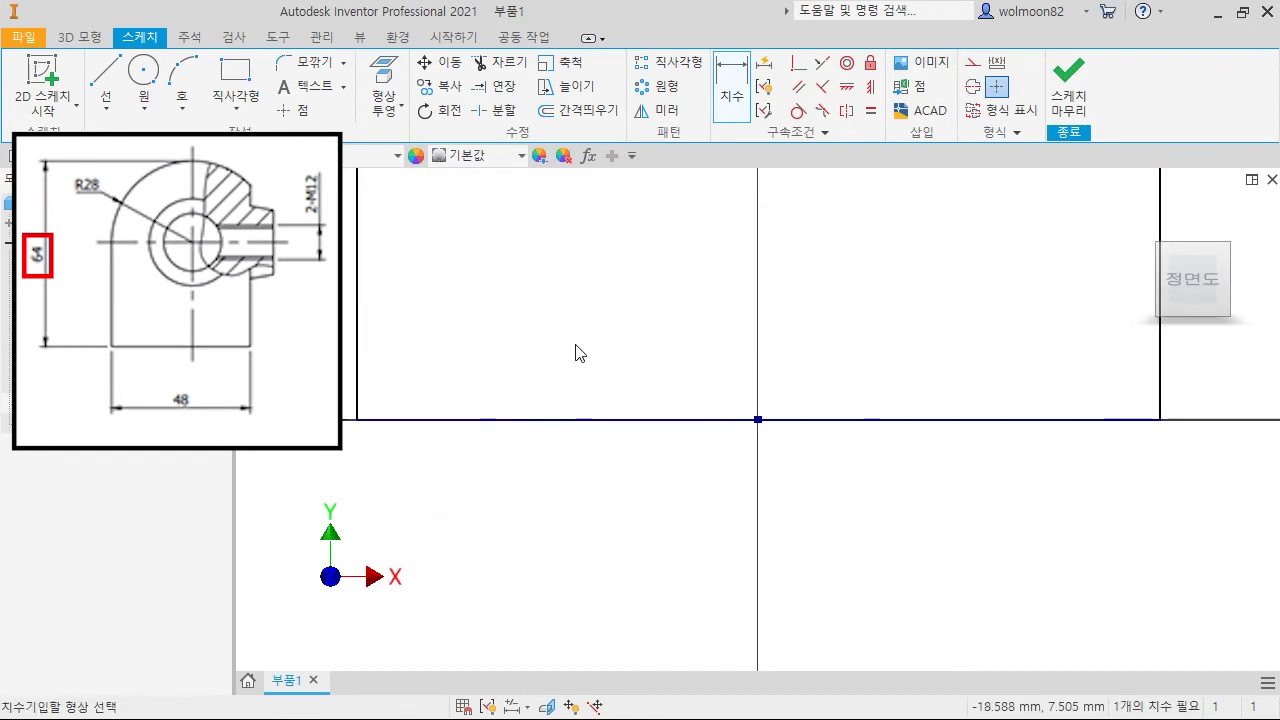
Dimension the rectangle's left edge 28 mm from the origin point and finish the sketch.
scroll(632, 512, down, 4)
click(513, 407)
click(687, 470)
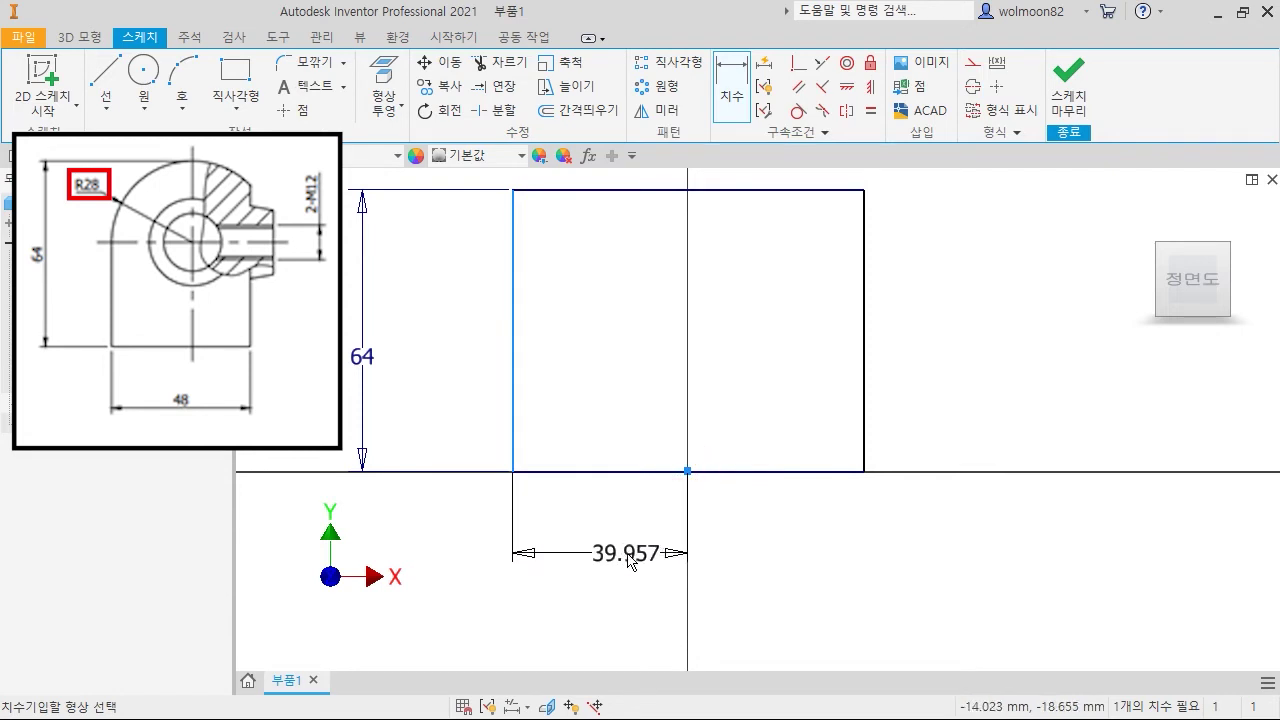
click(628, 552)
text(28)
key(Return)
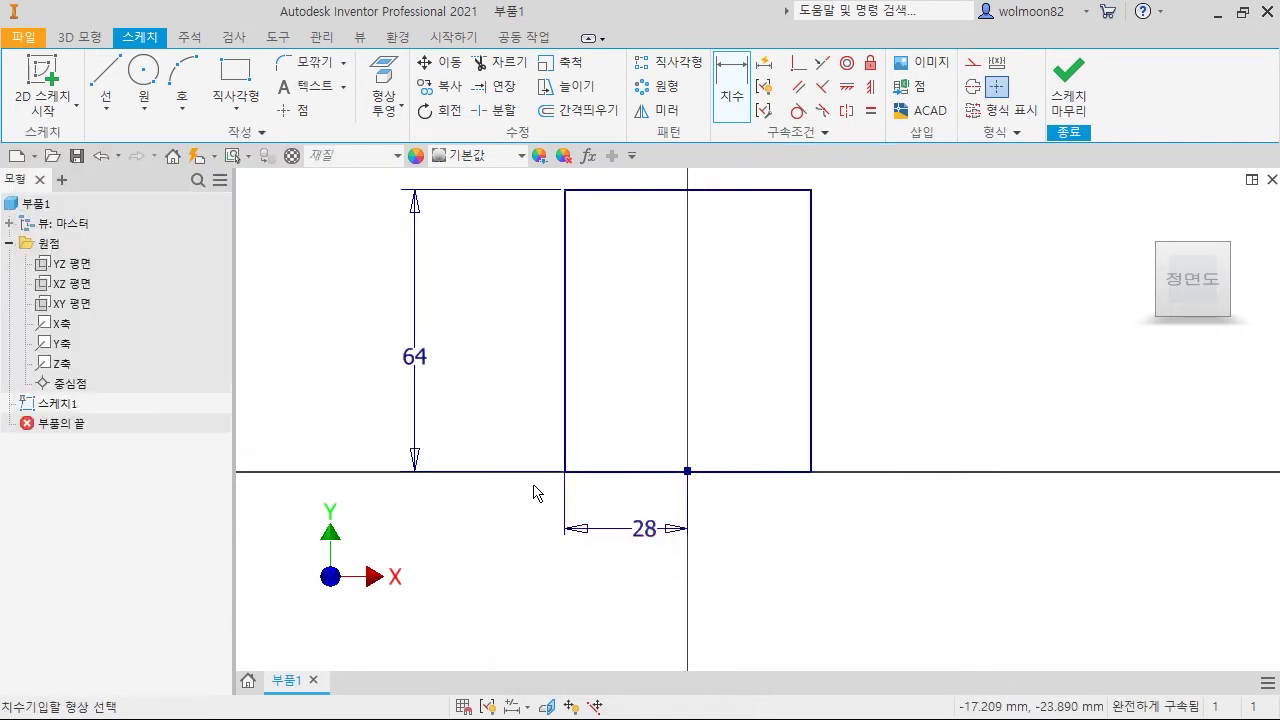
click(1068, 105)
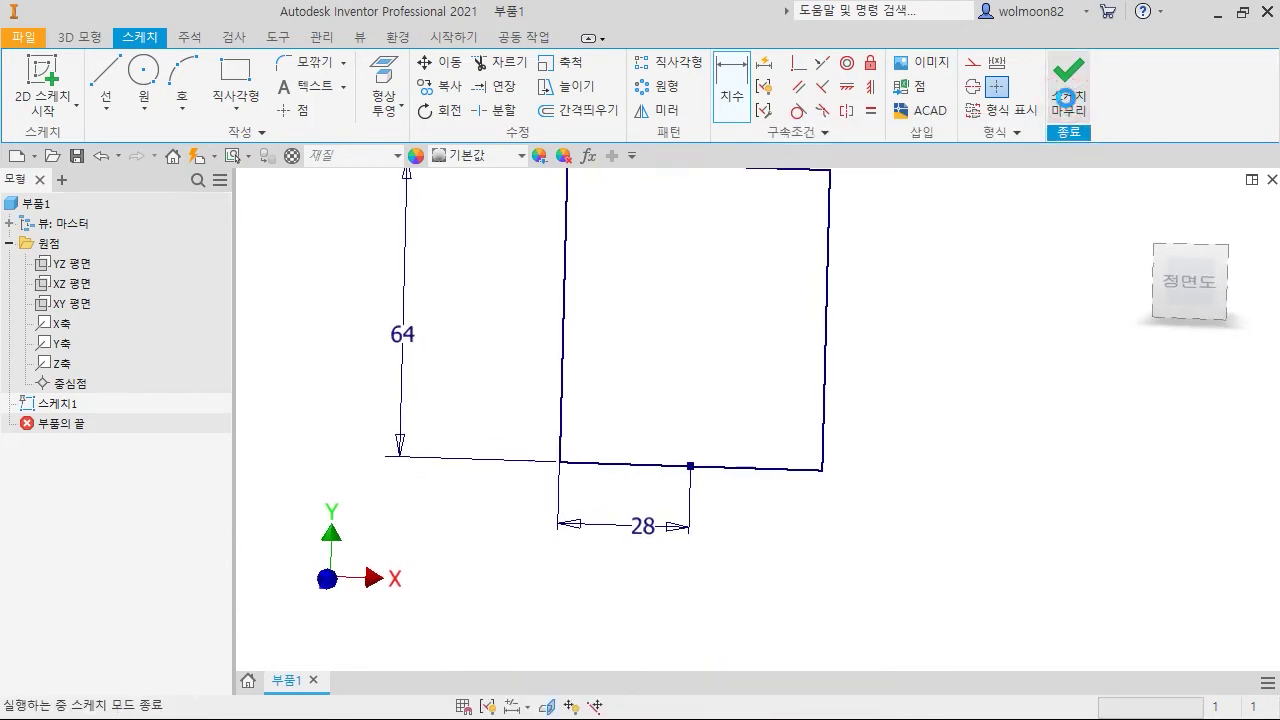
Extrude the rectangular profile 150 mm in the flipped direction, behind the sketch plane.
click(1147, 215)
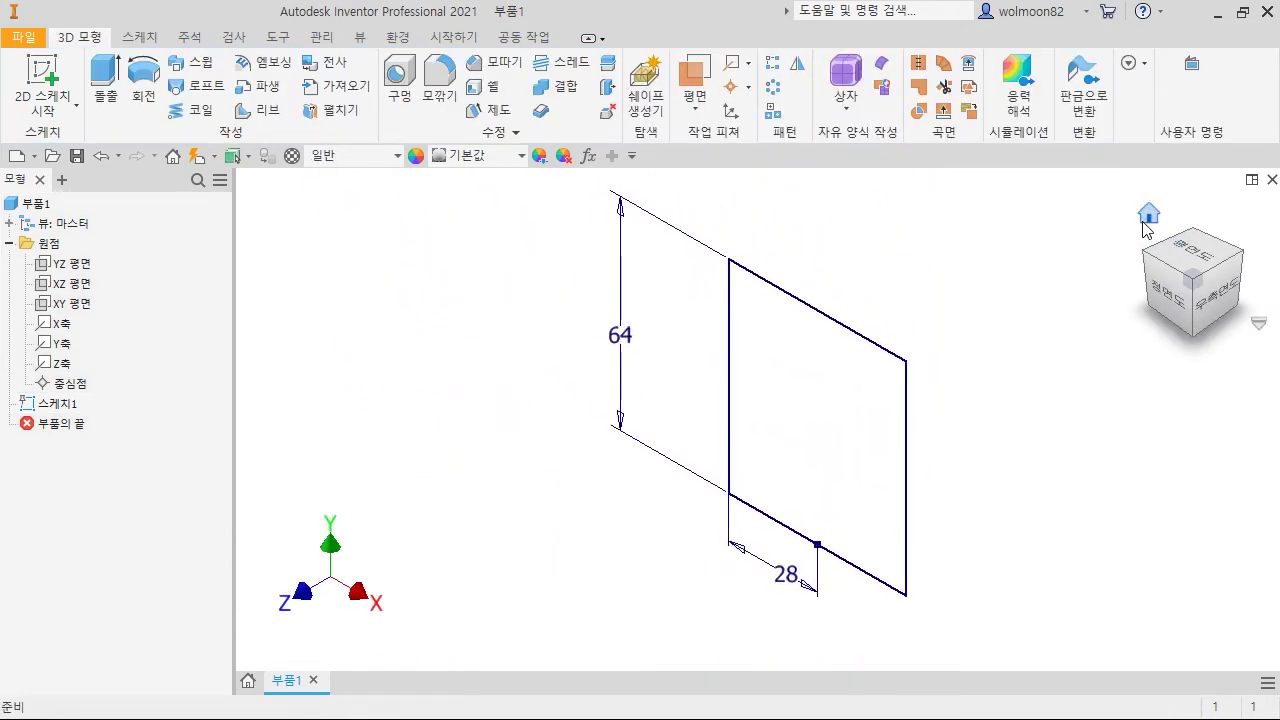
click(108, 82)
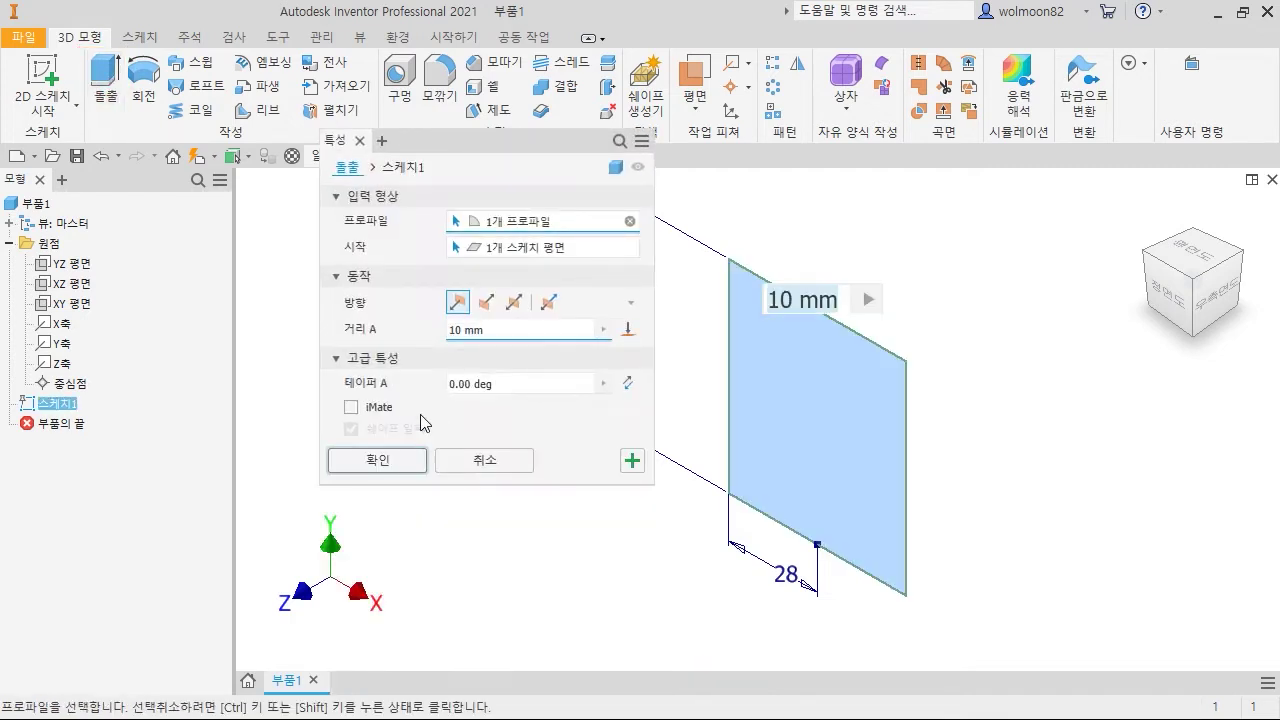
click(485, 303)
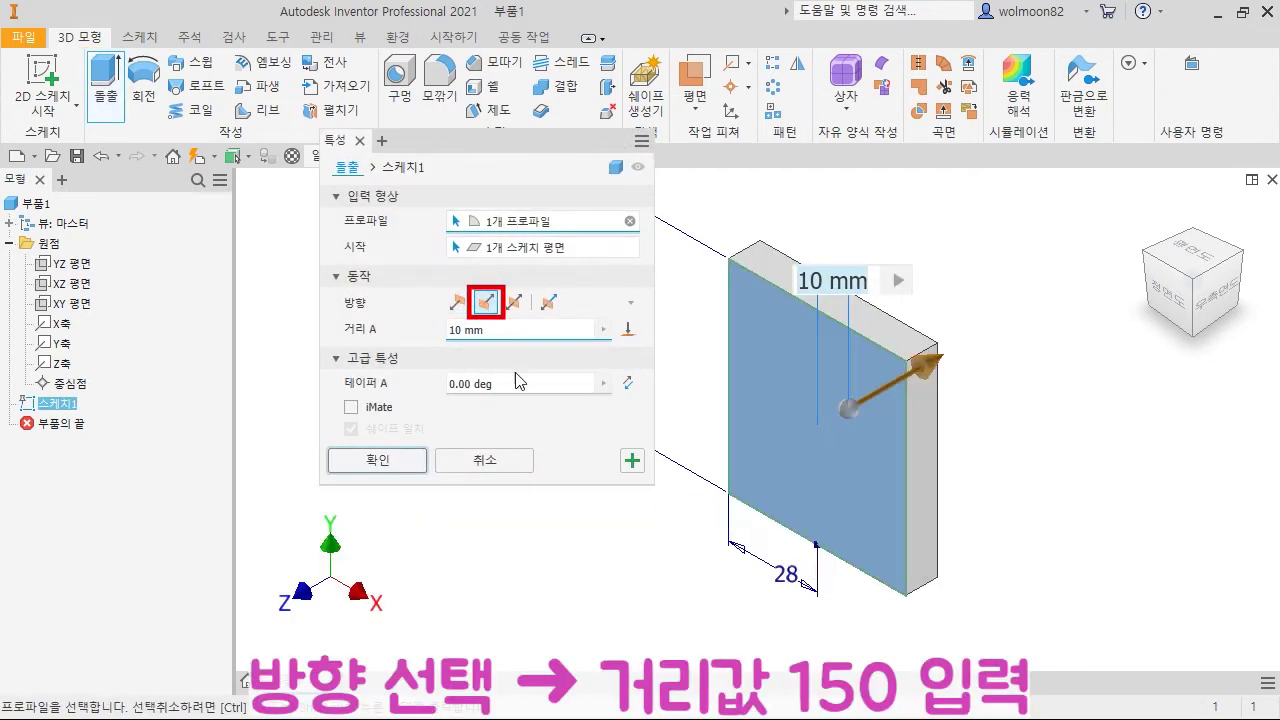
click(508, 330)
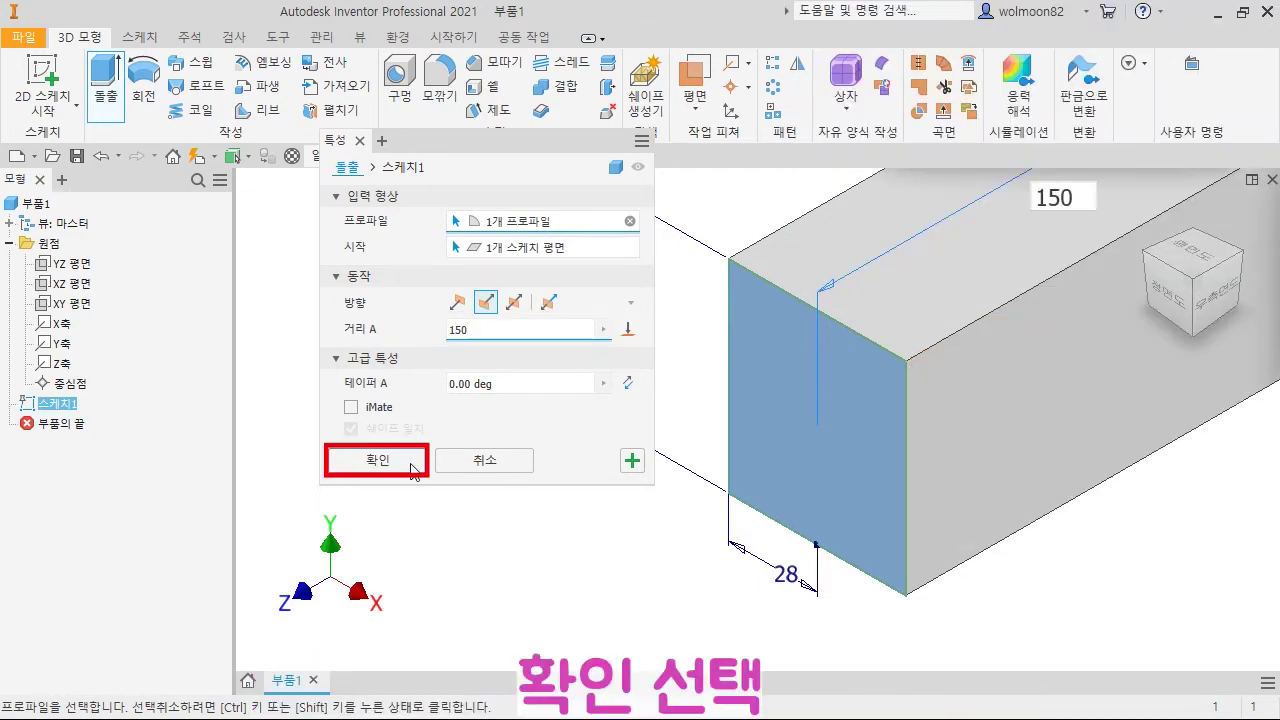
click(377, 460)
click(1147, 213)
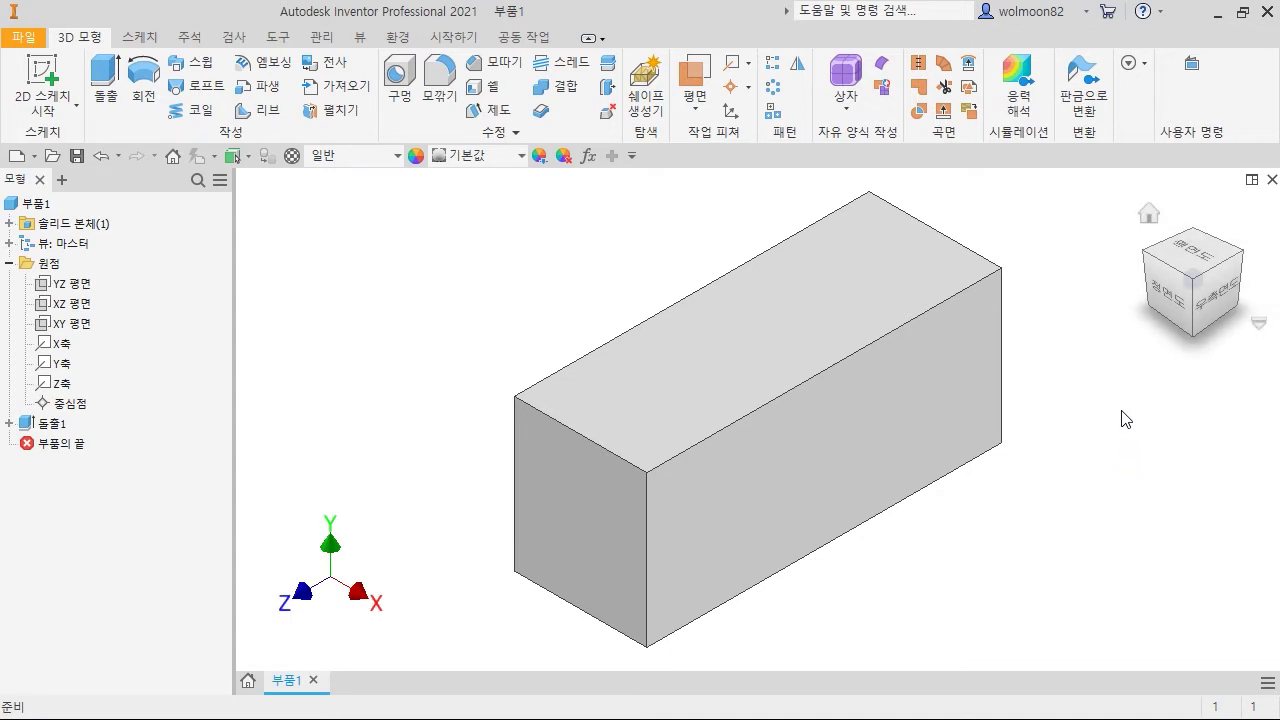
Start a full round fillet with the block's right side face as side set 1 and its top face as the center set.
click(436, 88)
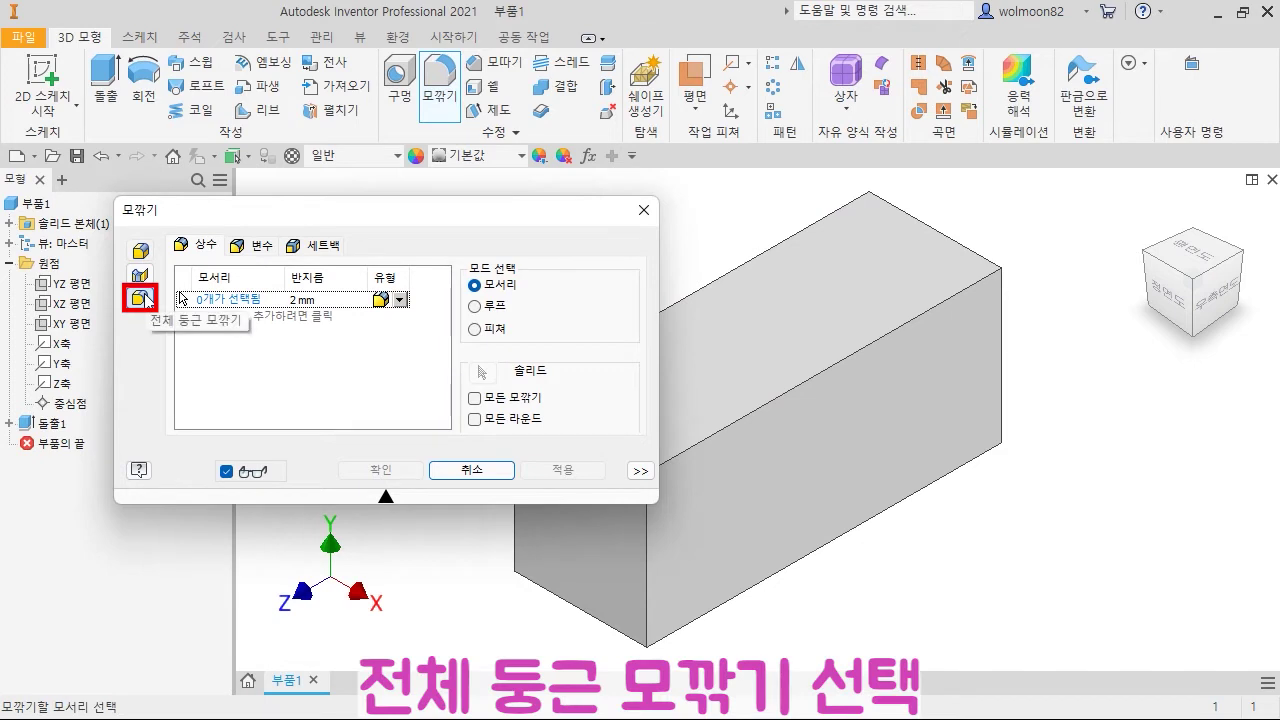
click(140, 298)
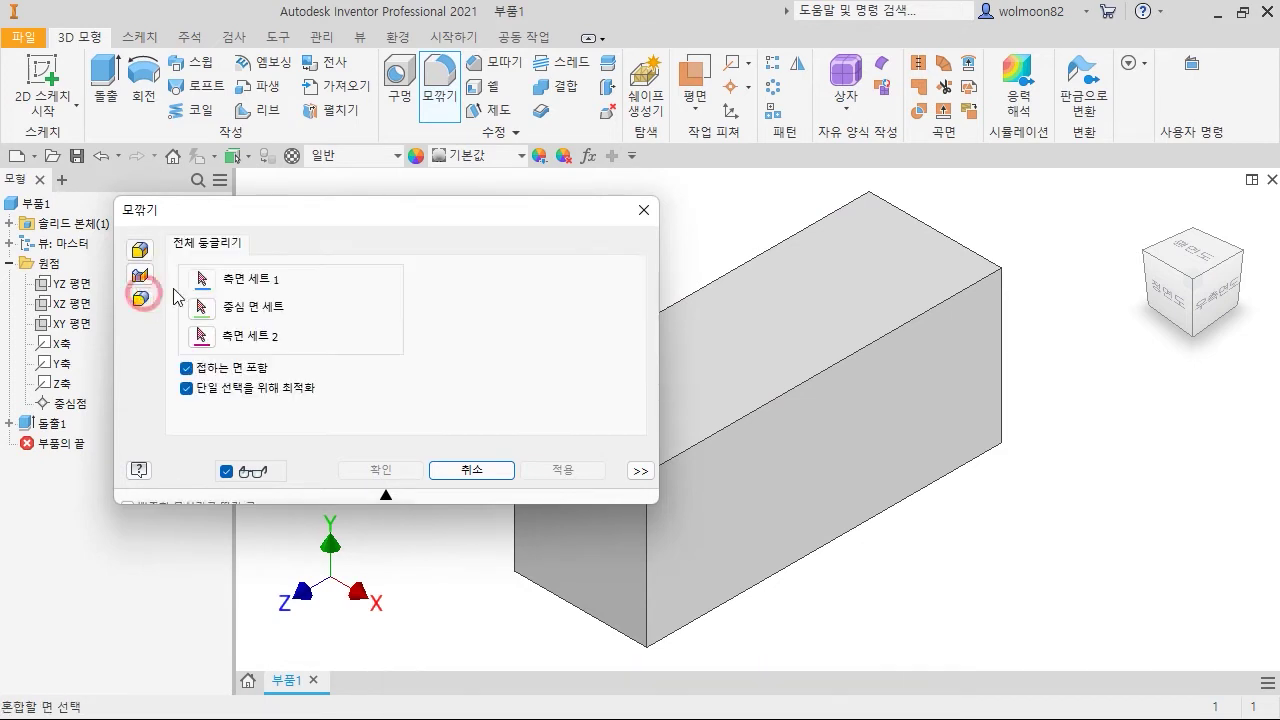
scroll(1063, 566, down, 2)
click(1002, 450)
click(904, 378)
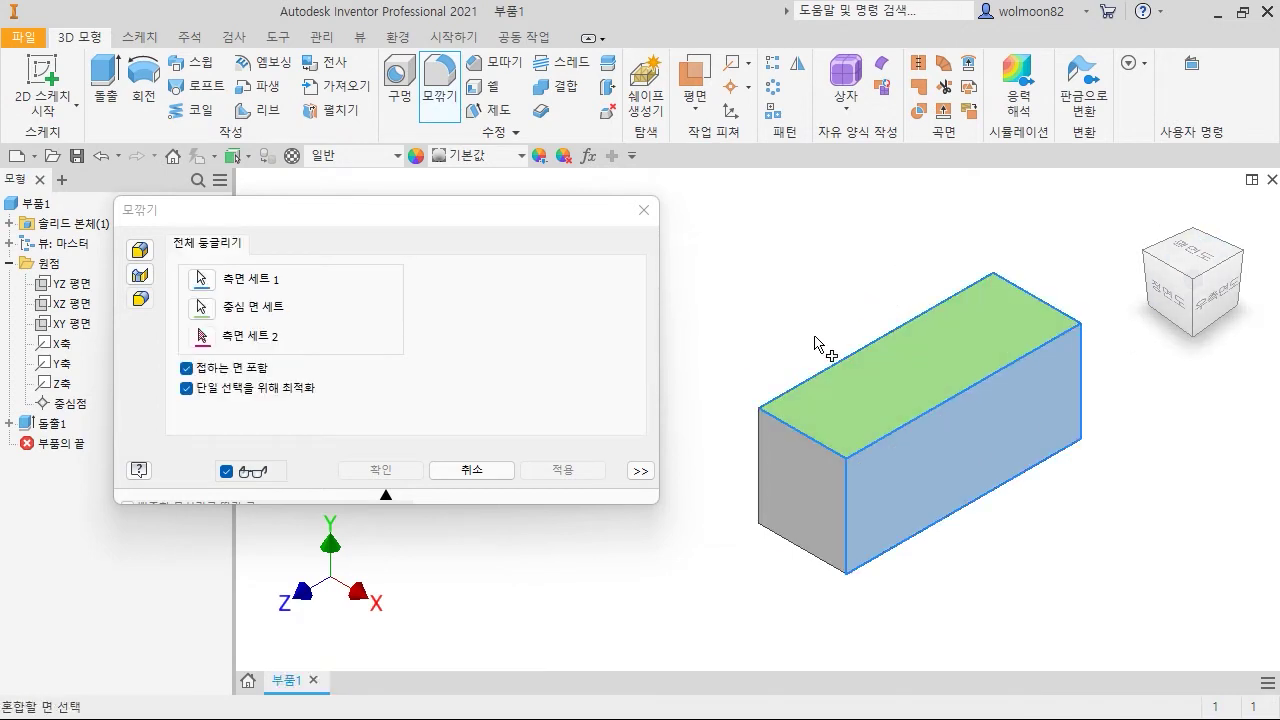
Pick the block's opposite, left side face as side set 2 and apply the full round fillet.
shift+middle_drag(832, 317, 772, 330)
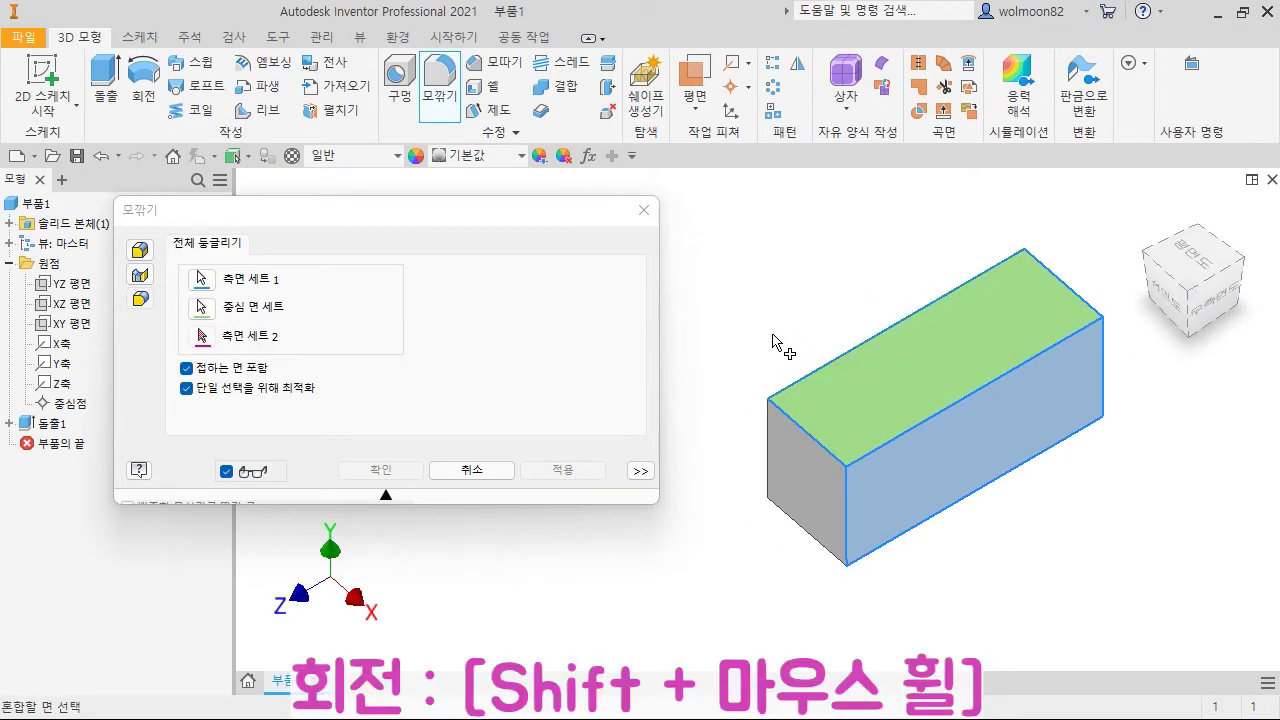
mouse_move(773, 335)
shift+middle_down()
mouse_move(843, 349)
mouse_move(789, 337)
shift+middle_up()
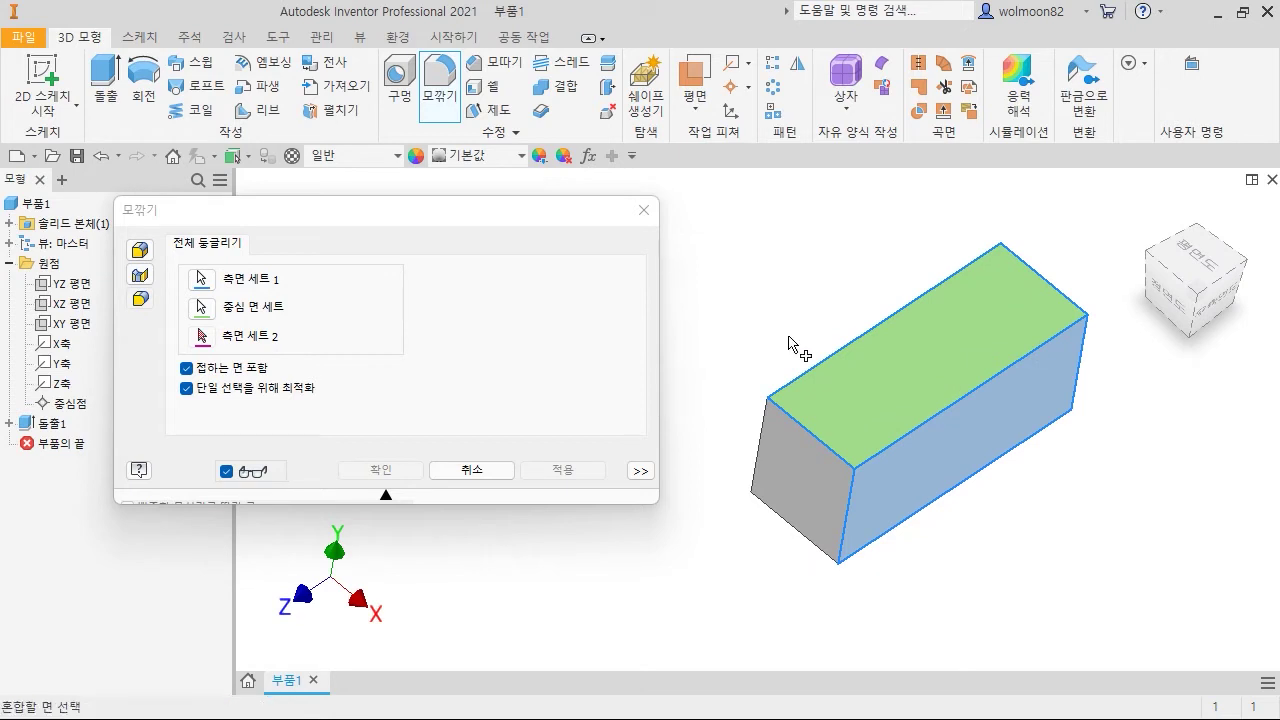
middle_drag(1150, 276, 1135, 281)
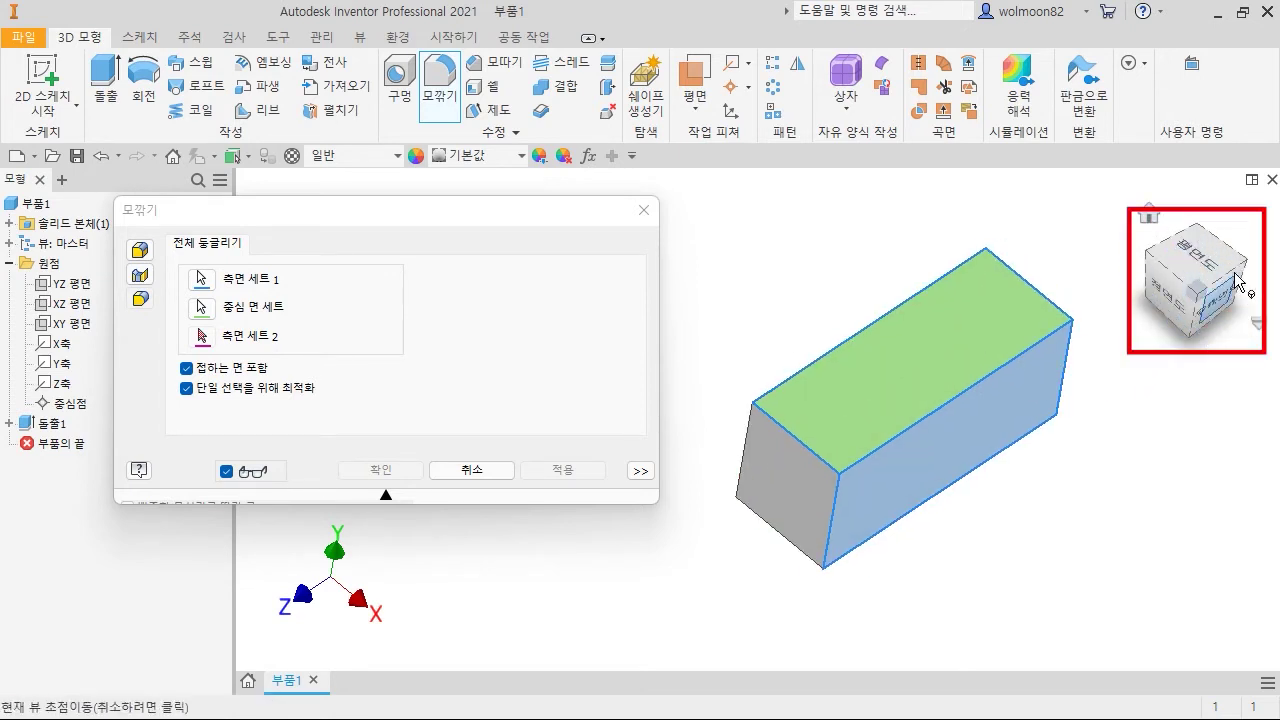
drag(1152, 262, 1221, 301)
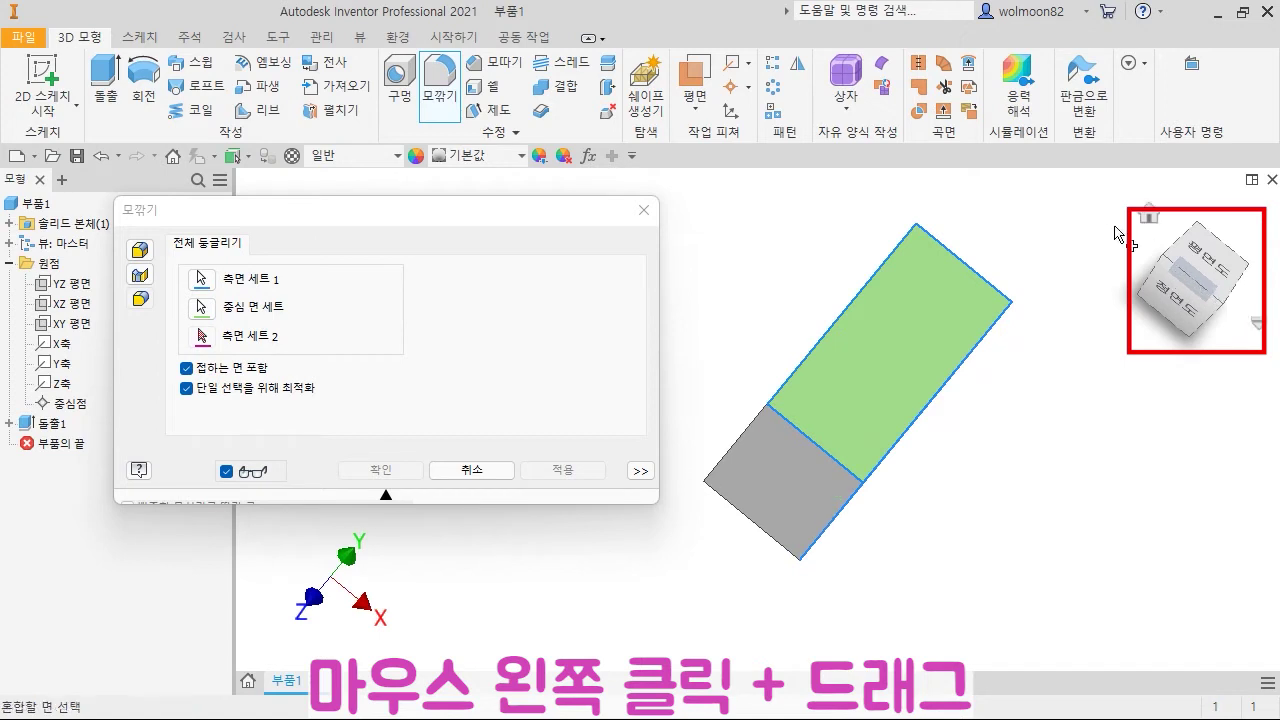
drag(1165, 265, 1272, 352)
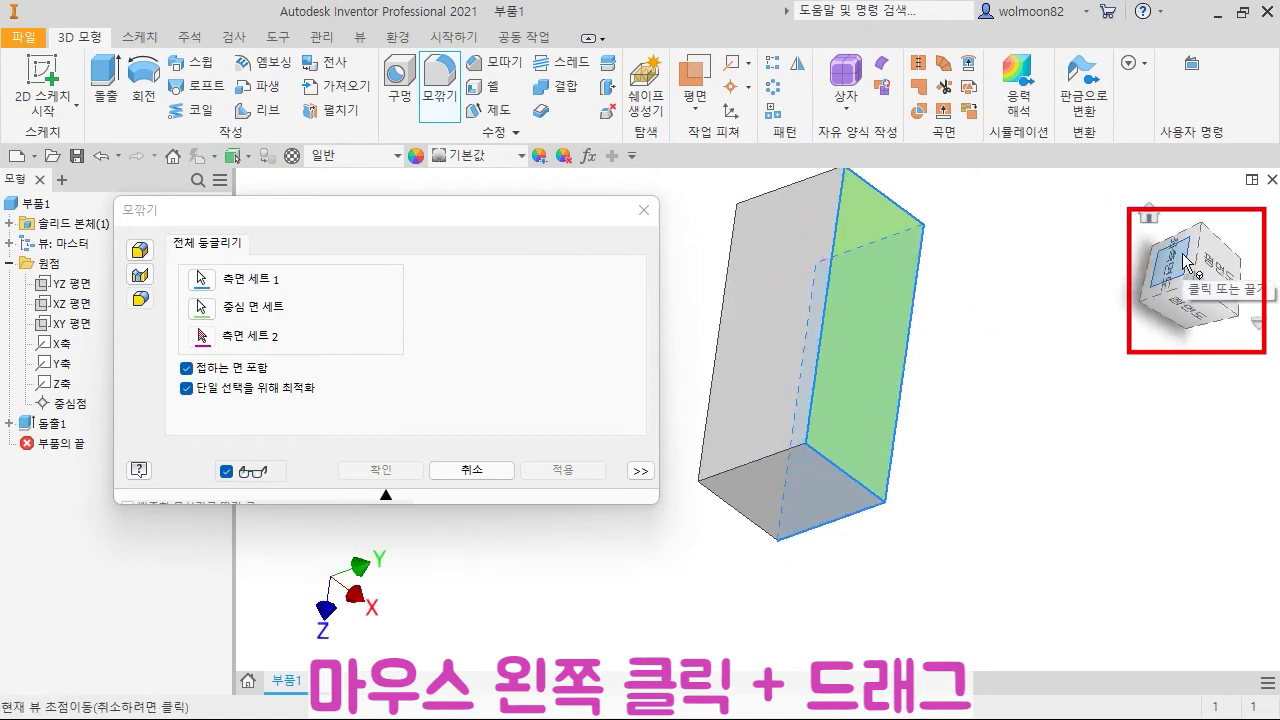
drag(1178, 262, 1207, 258)
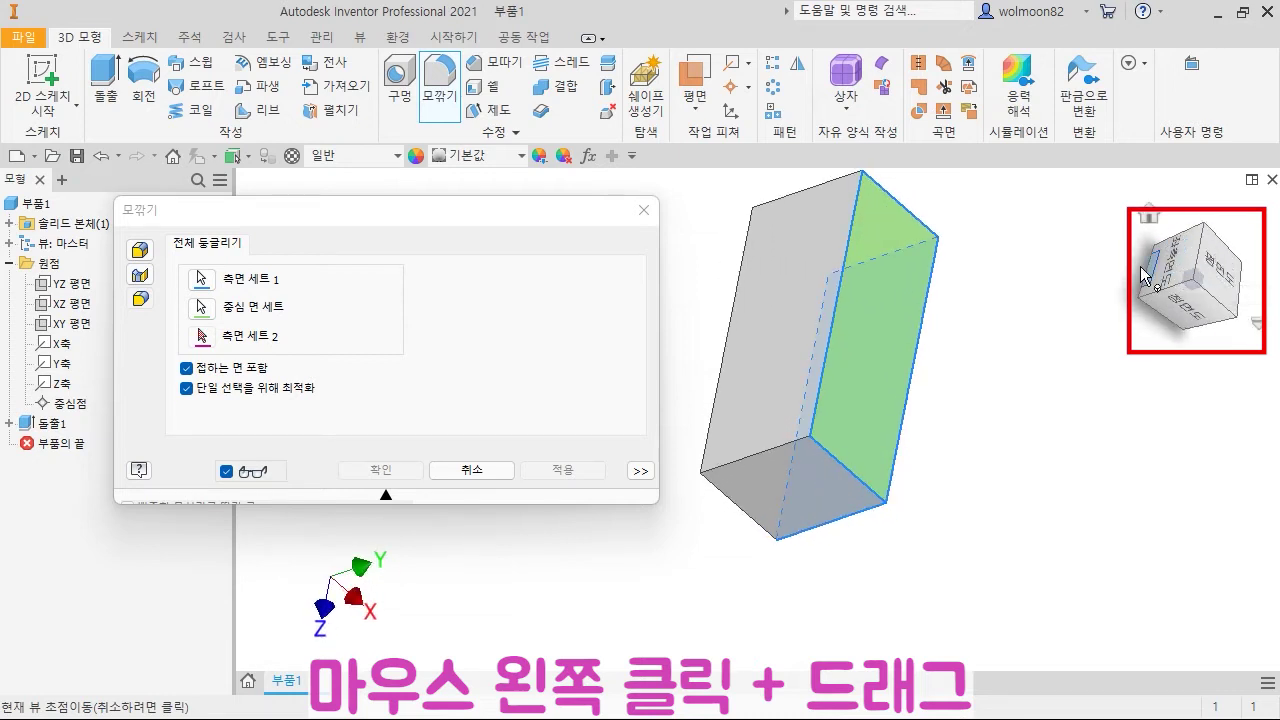
click(782, 350)
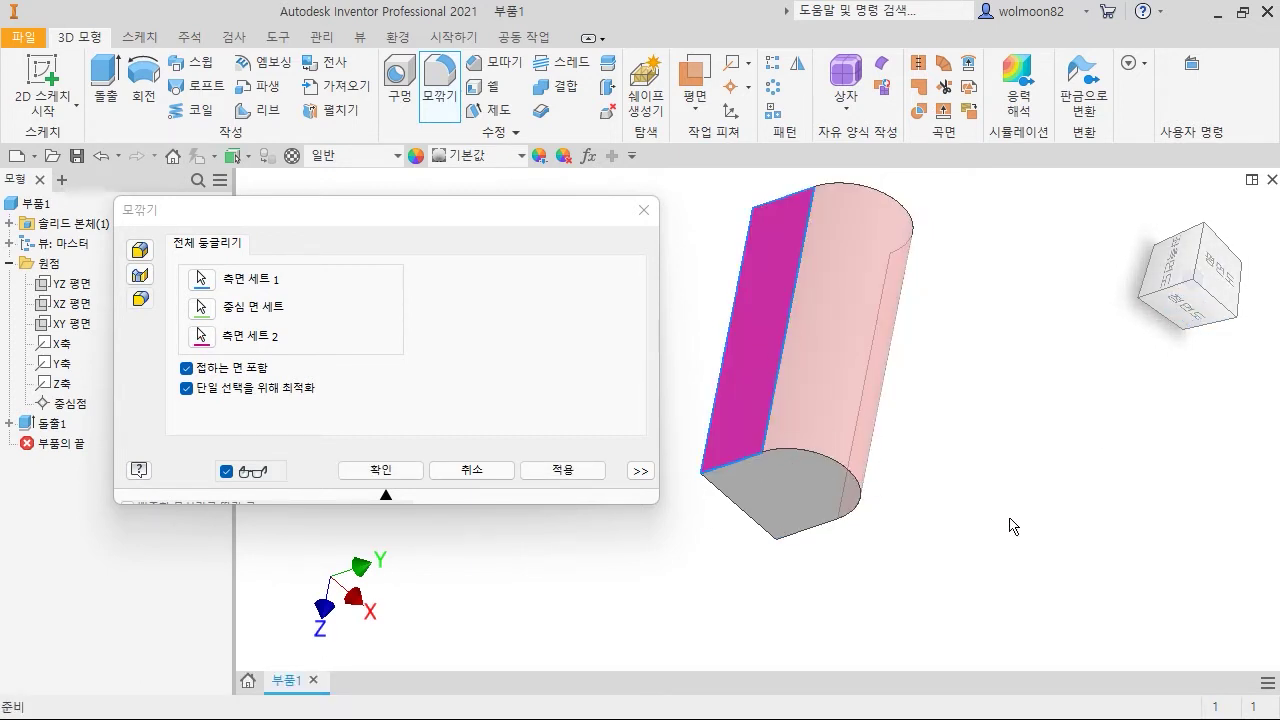
drag(1214, 299, 1155, 278)
drag(1214, 307, 1217, 308)
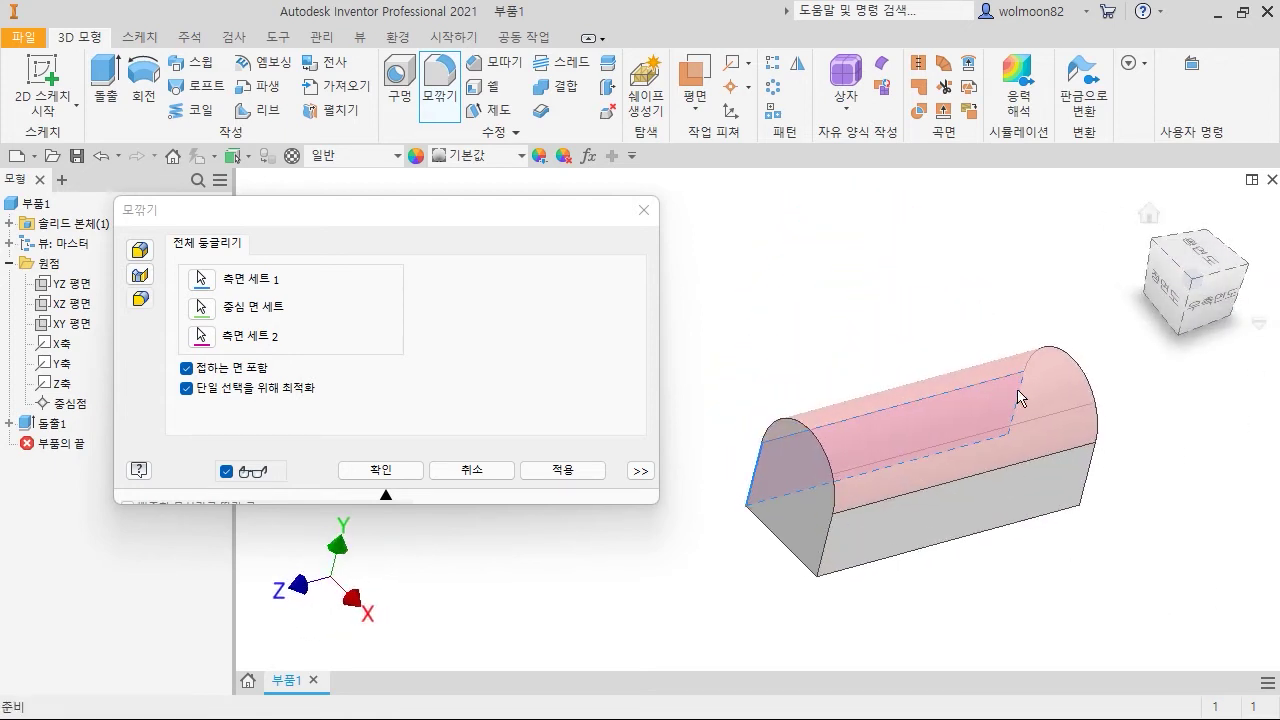
click(390, 480)
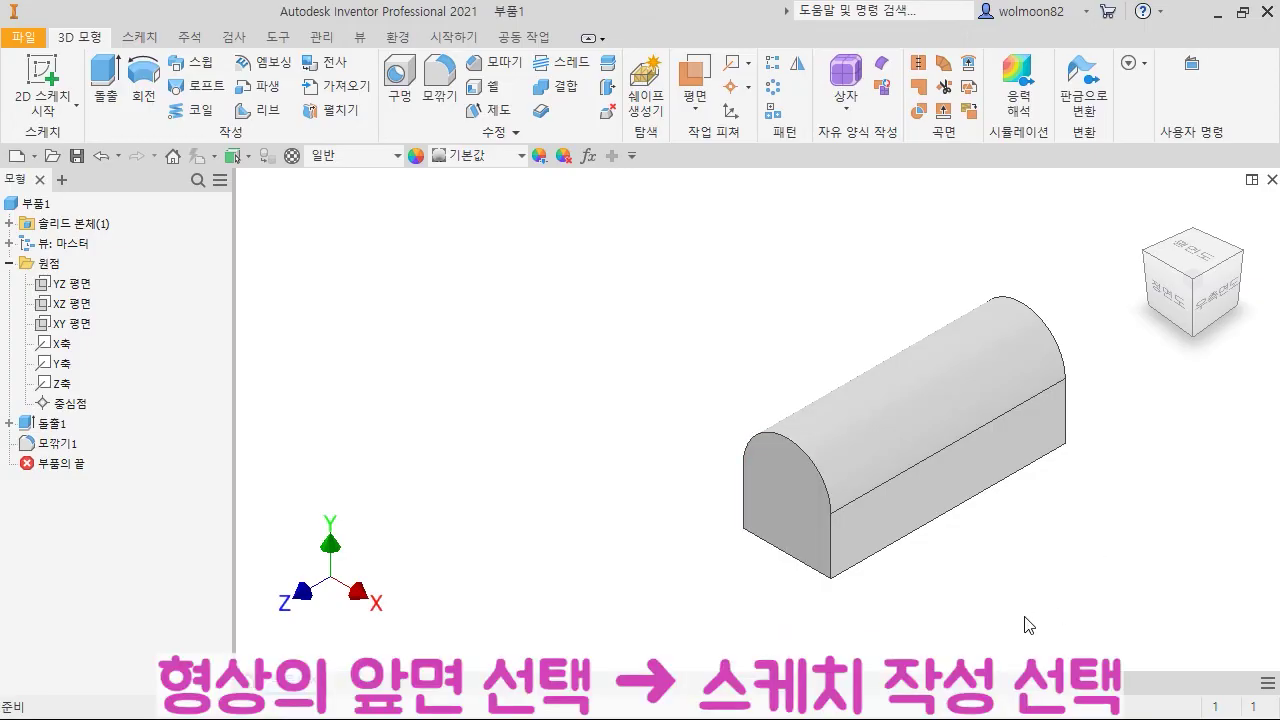
Start a sketch on the arched front face and draw a vertical line about 145 mm long crossing its right half.
click(800, 504)
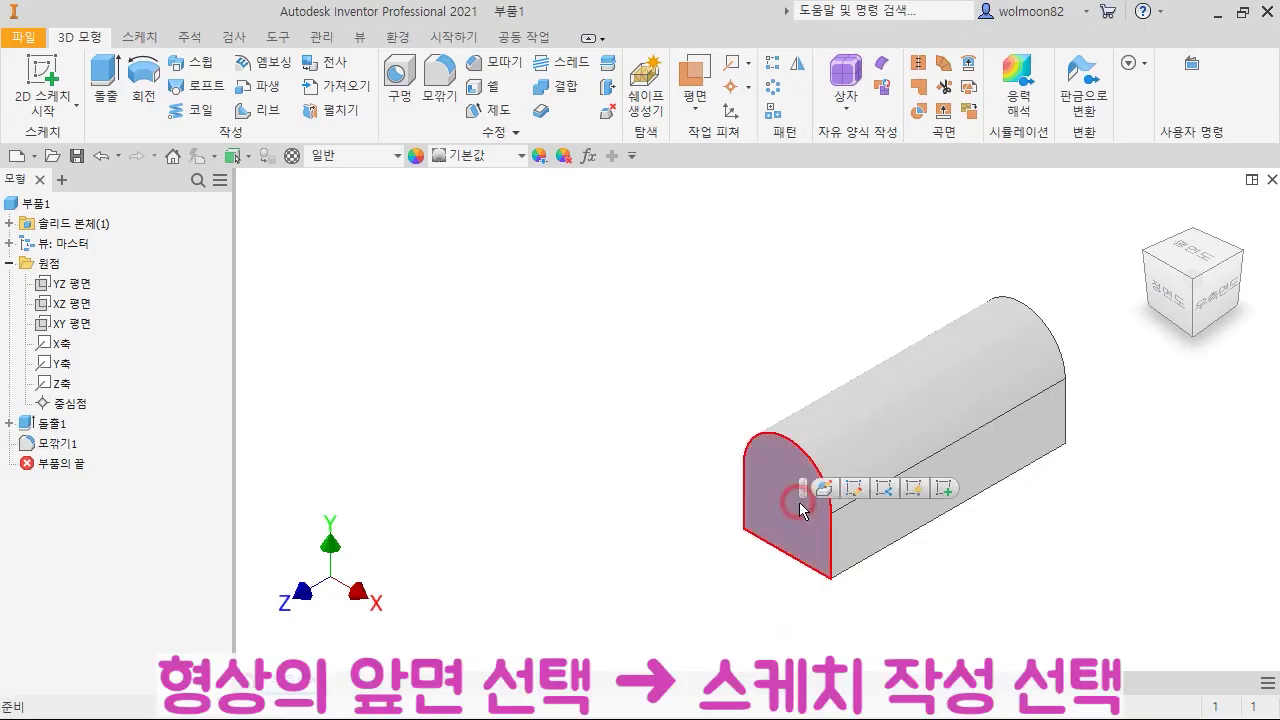
click(946, 489)
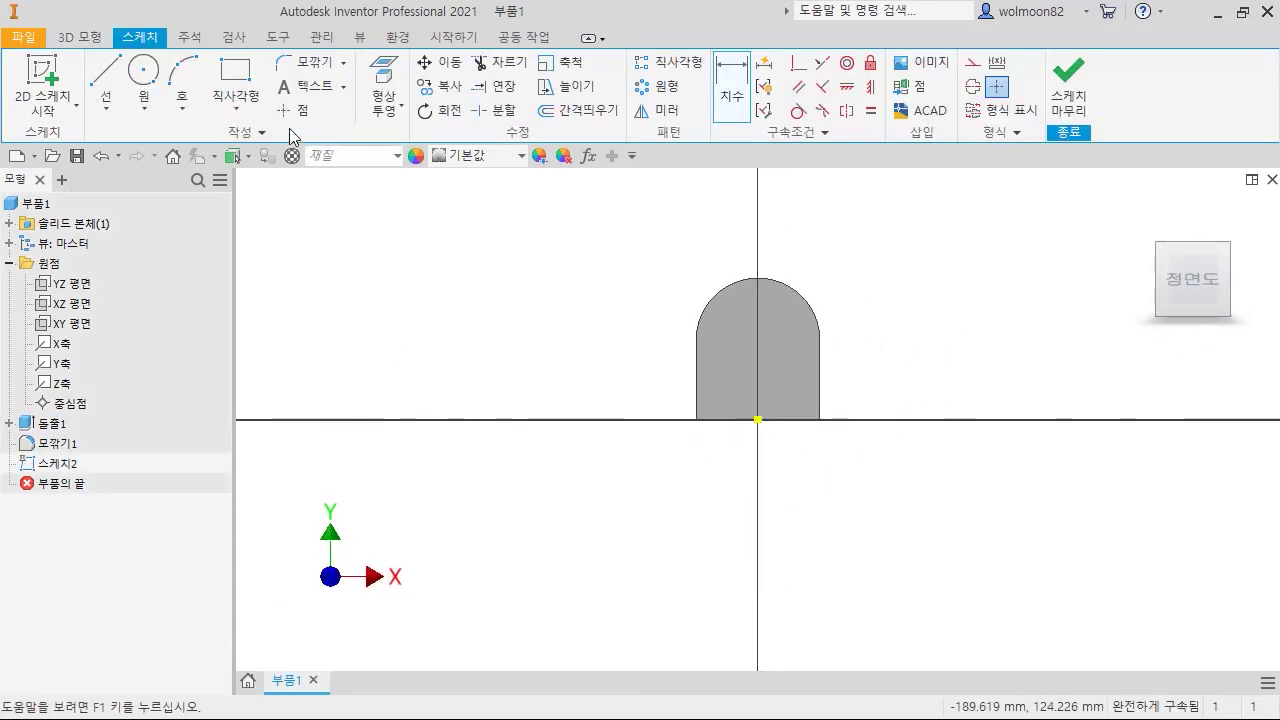
click(116, 74)
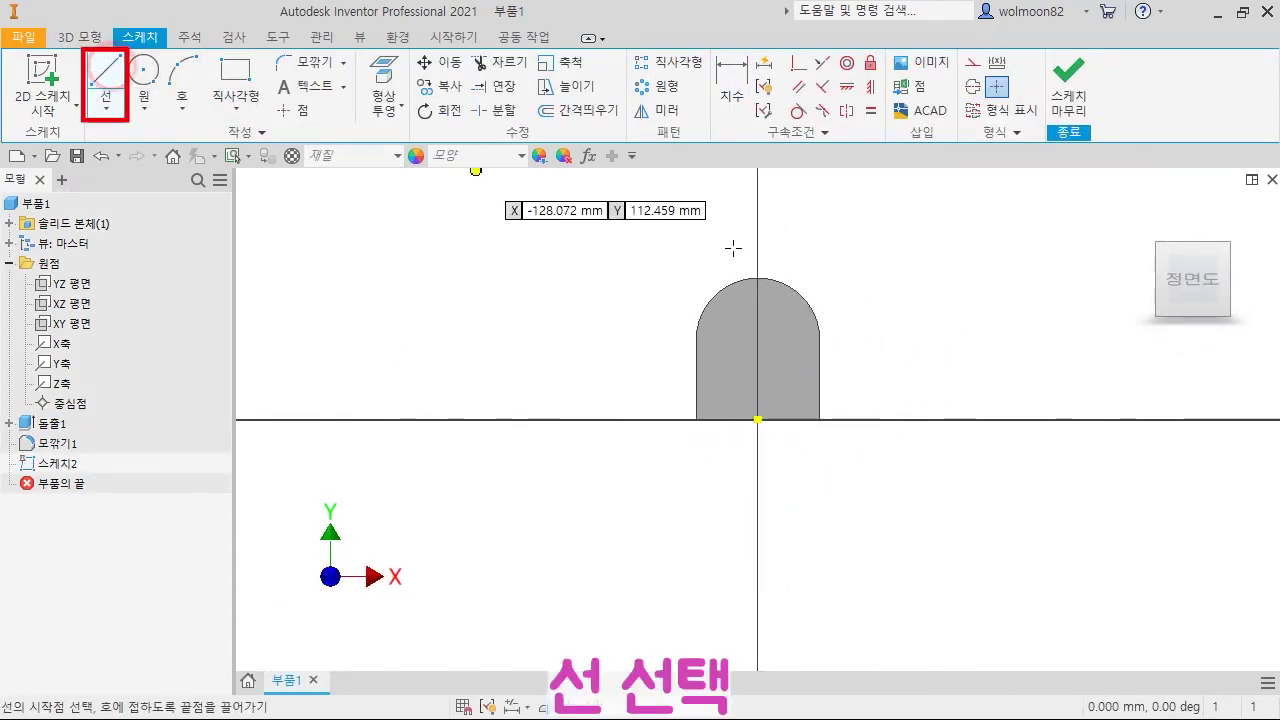
click(786, 210)
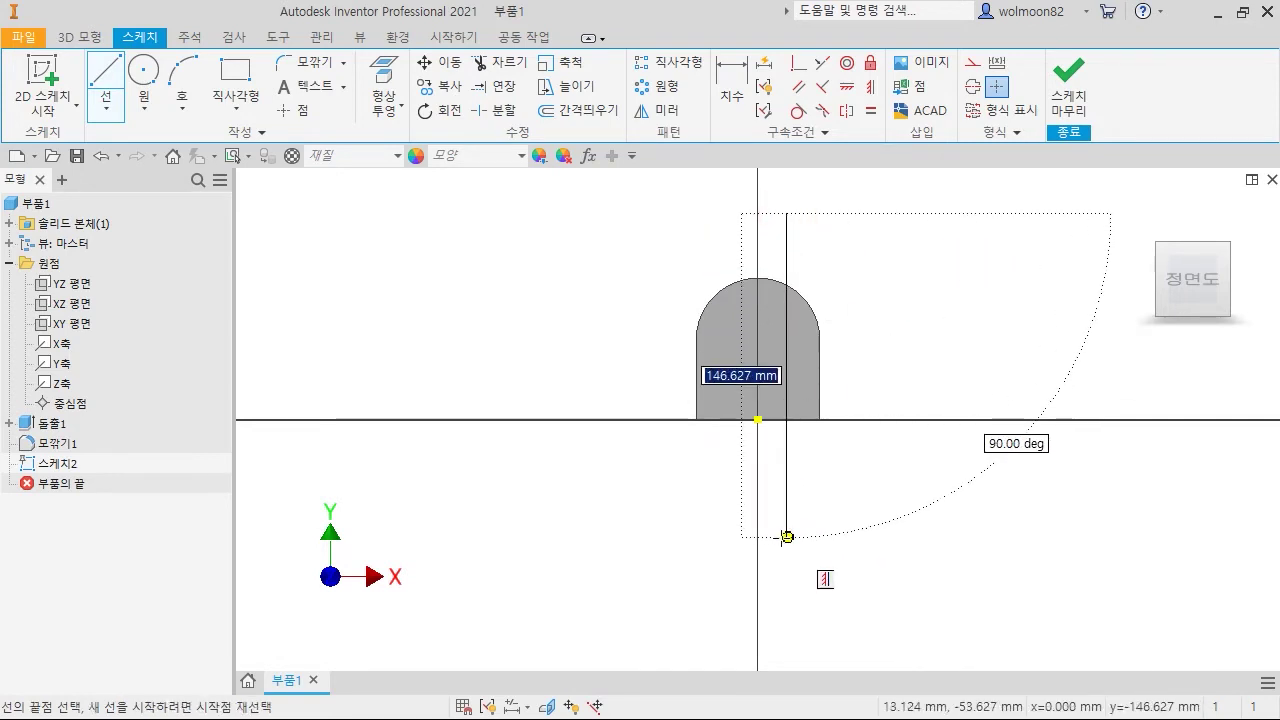
click(787, 533)
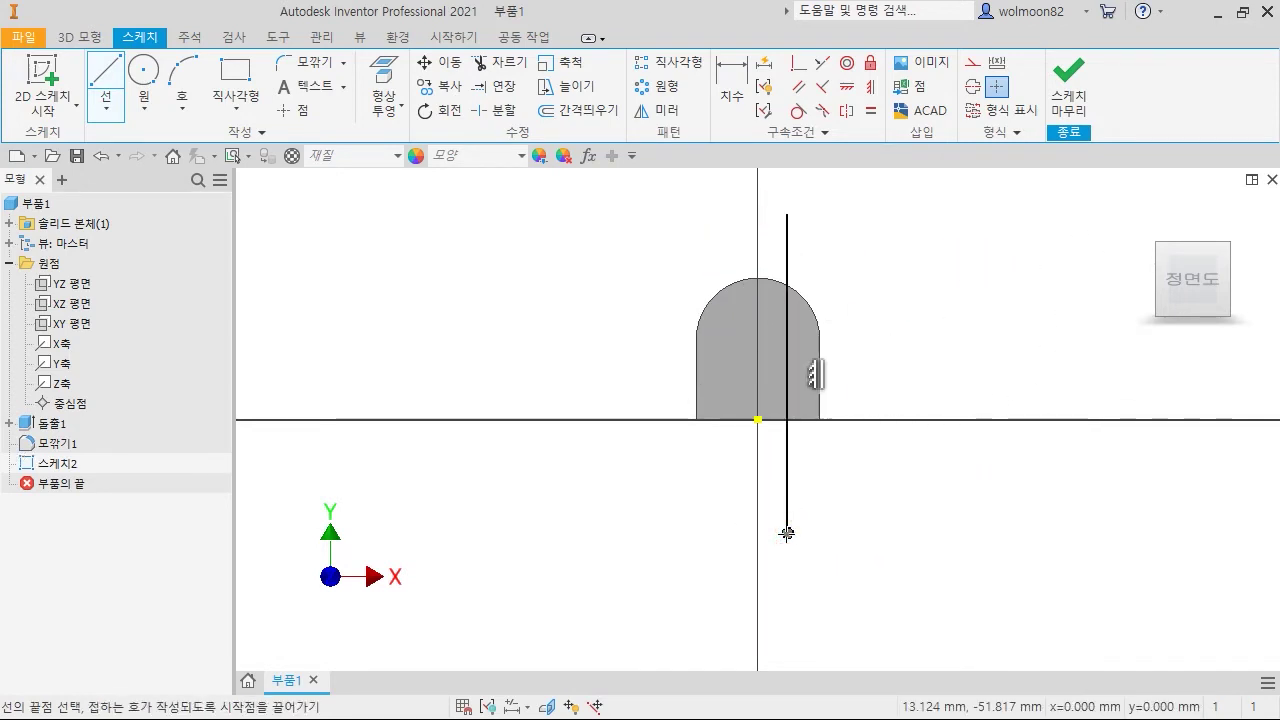
key(Escape)
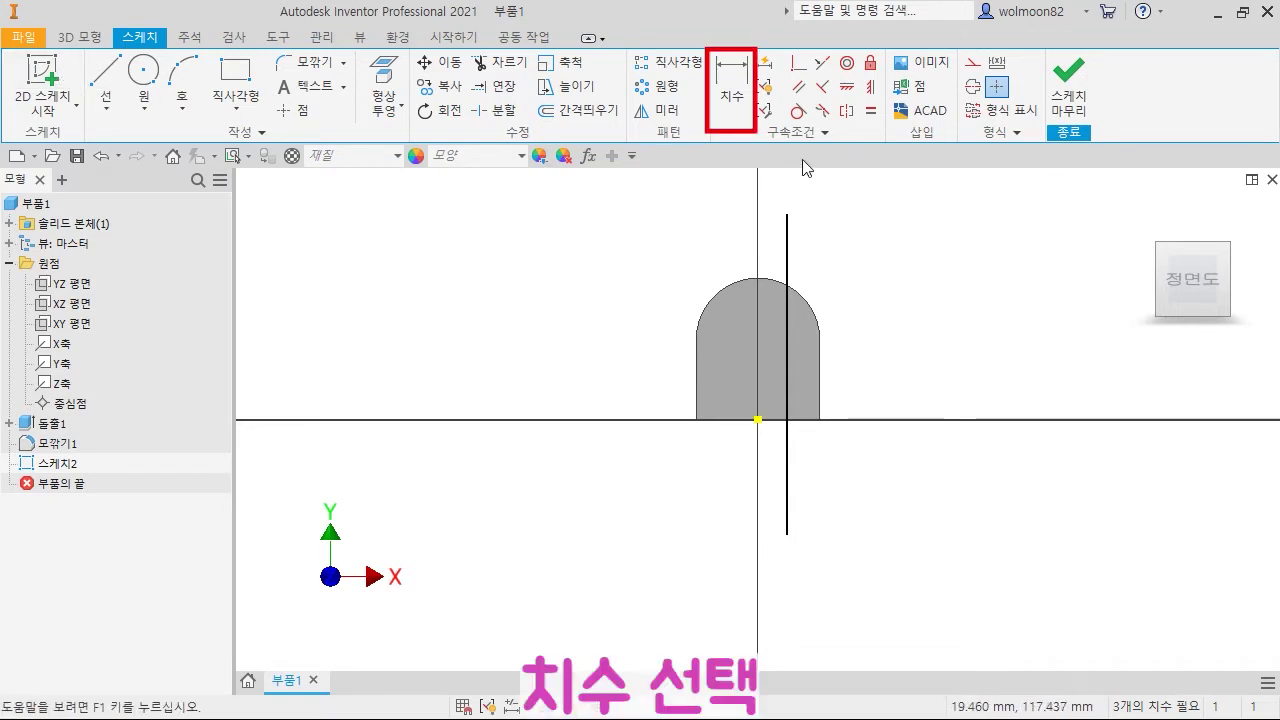
Dimension the vertical line 48 mm from the block's left side edge and finish the sketch.
click(733, 91)
click(697, 372)
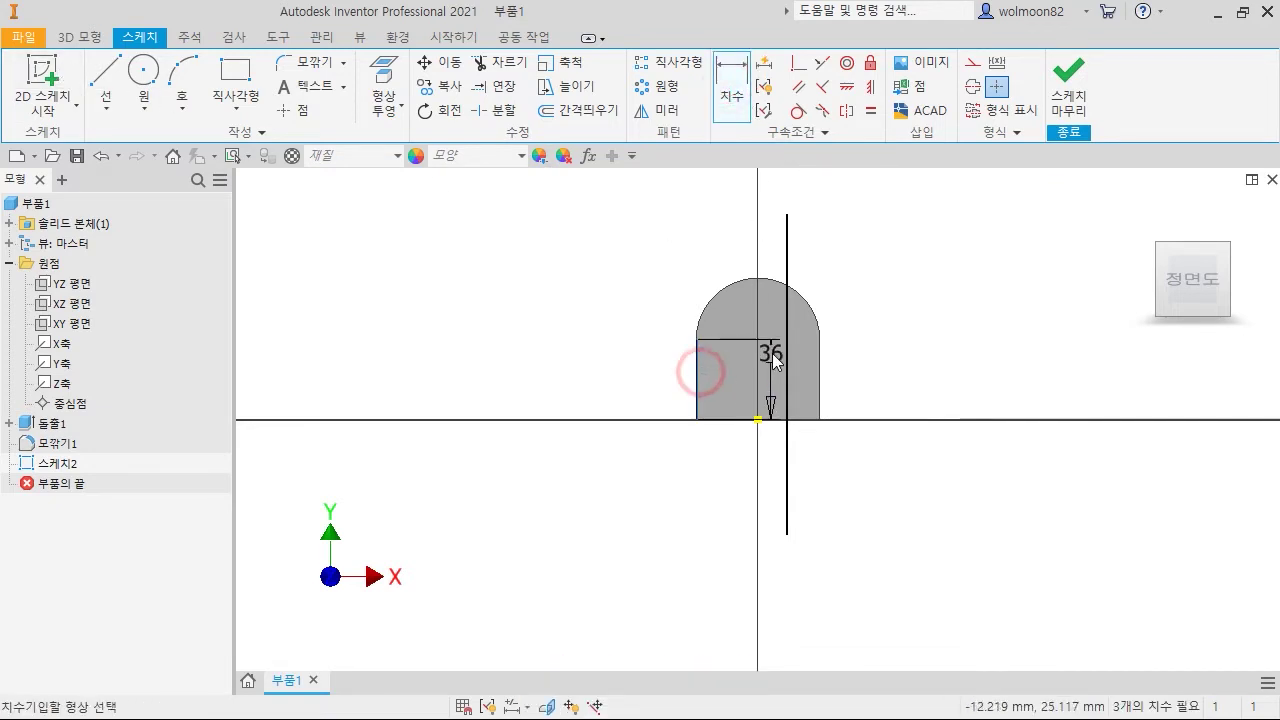
click(787, 366)
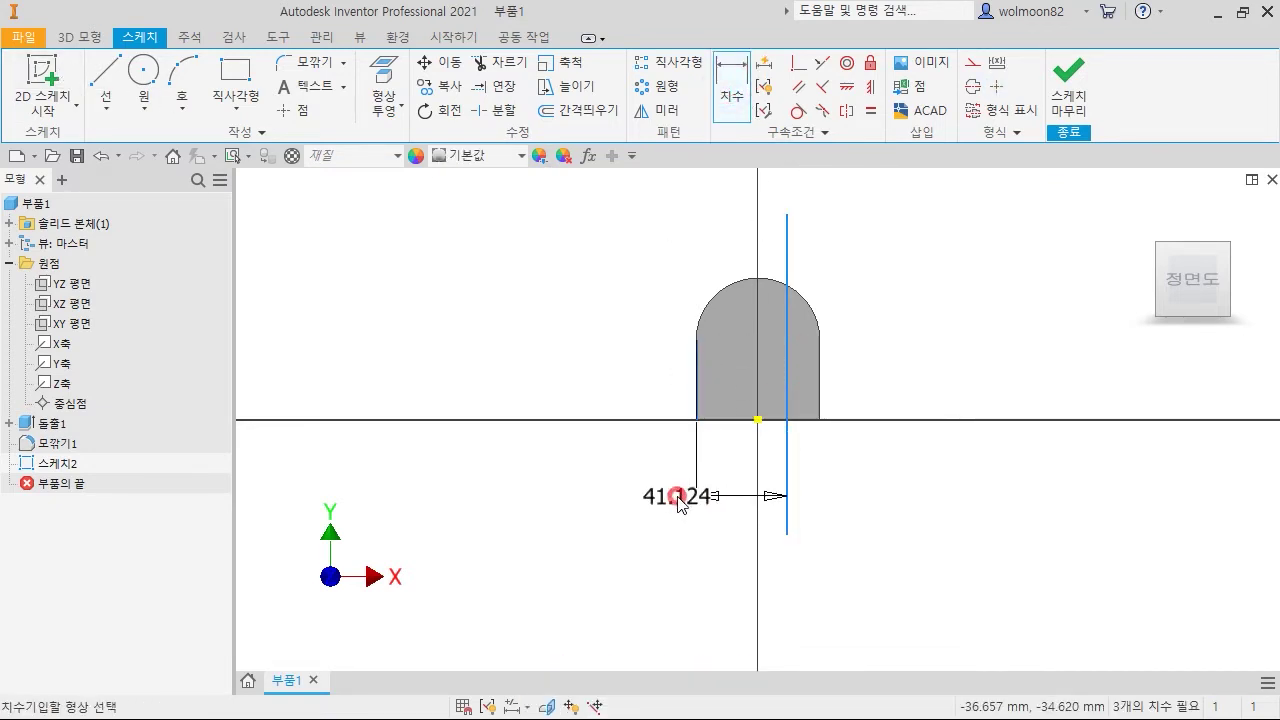
click(679, 502)
text(48)
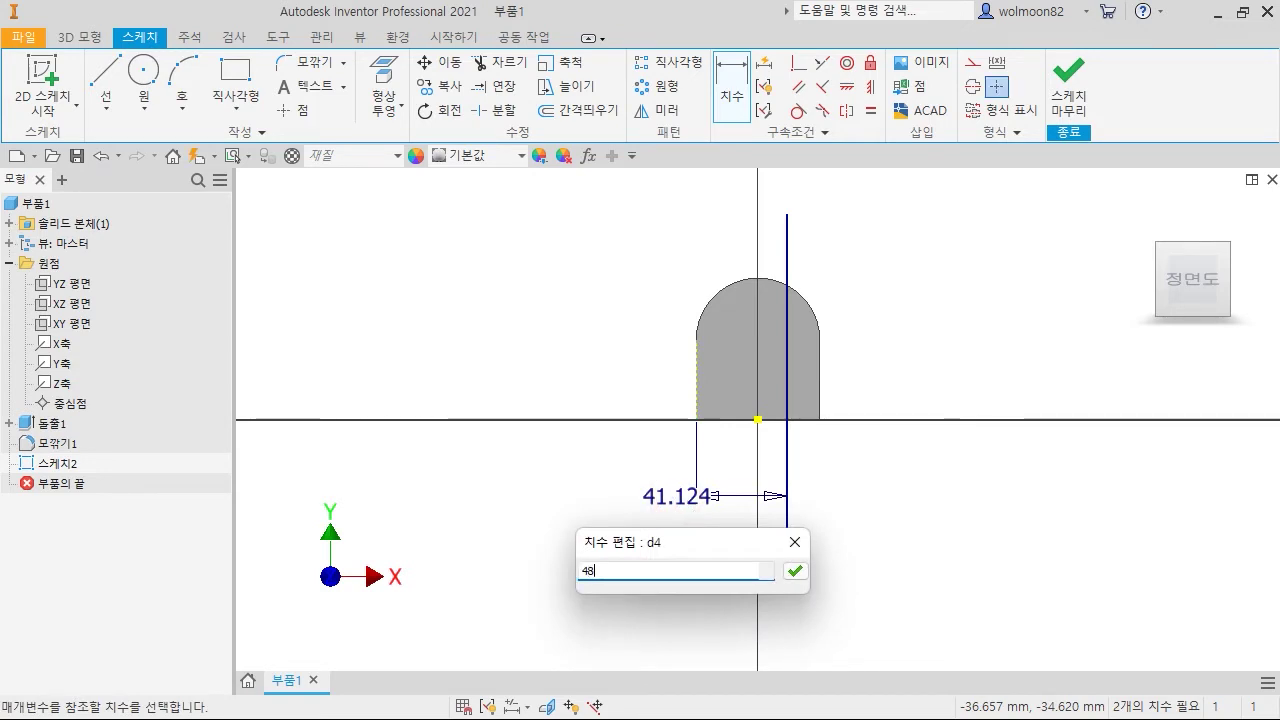
key(Return)
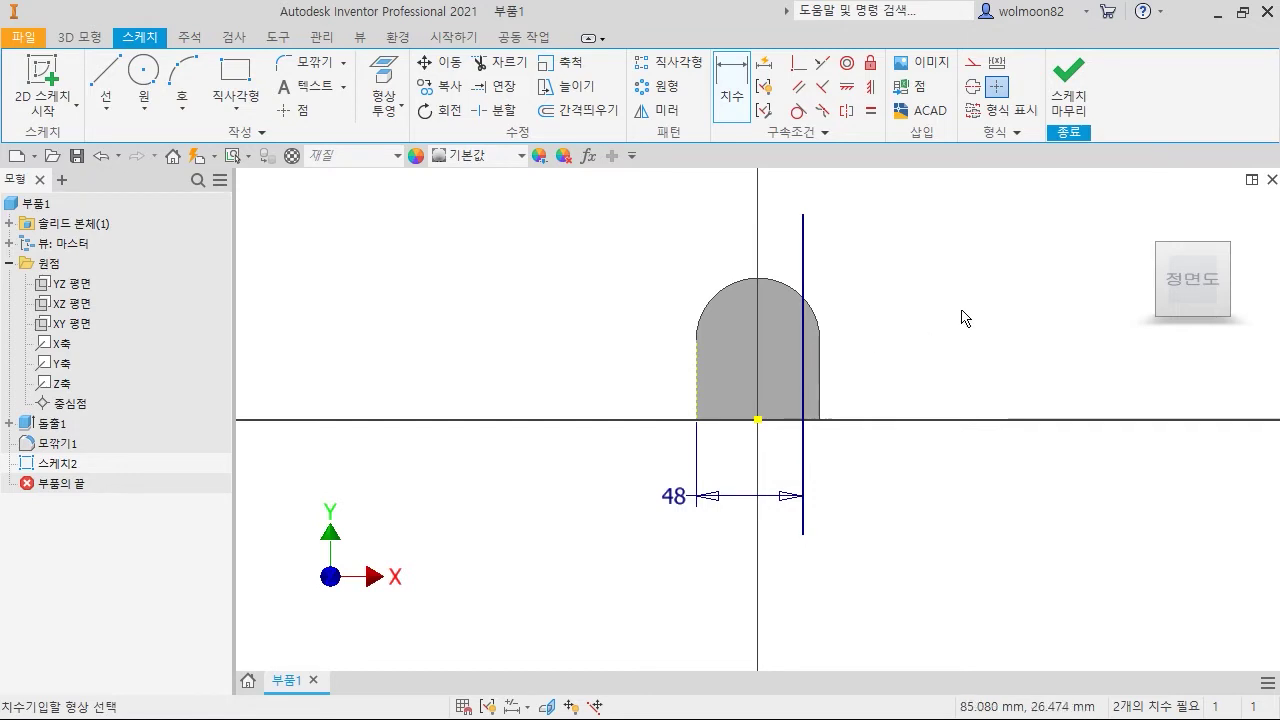
click(1081, 88)
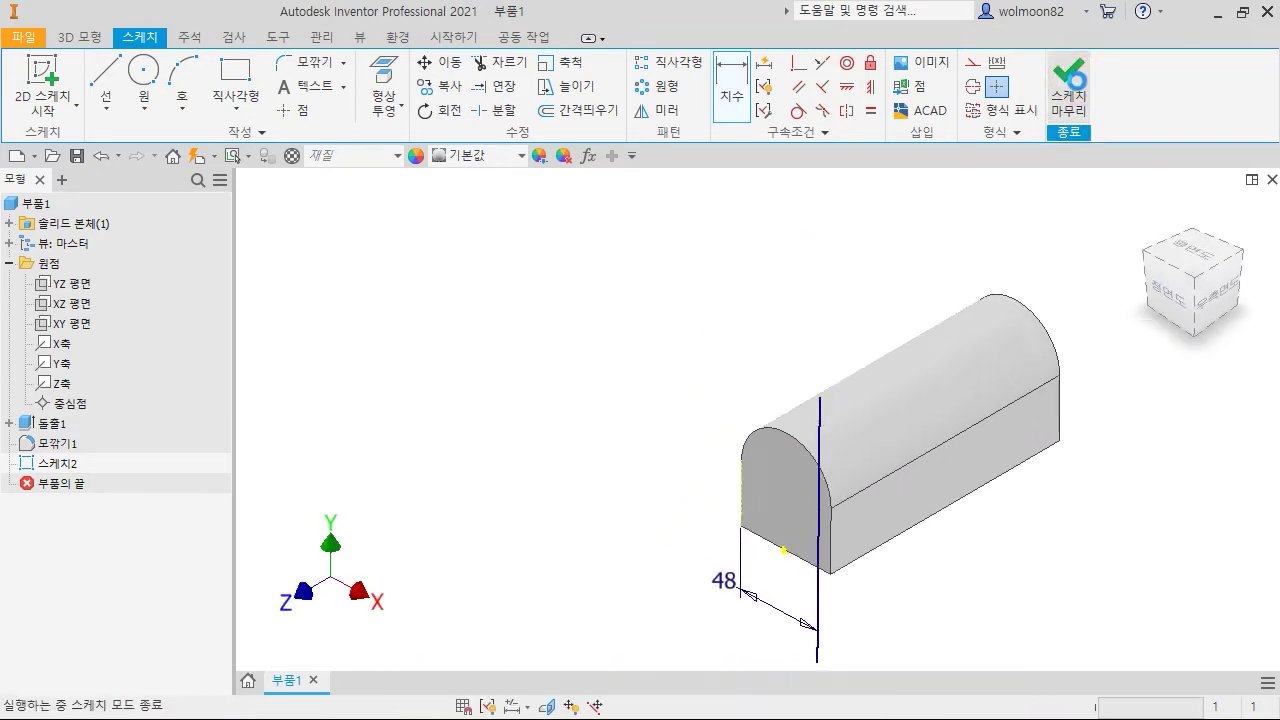
Extrude the region right of the vertical line as a Through All cut along the whole block.
click(107, 82)
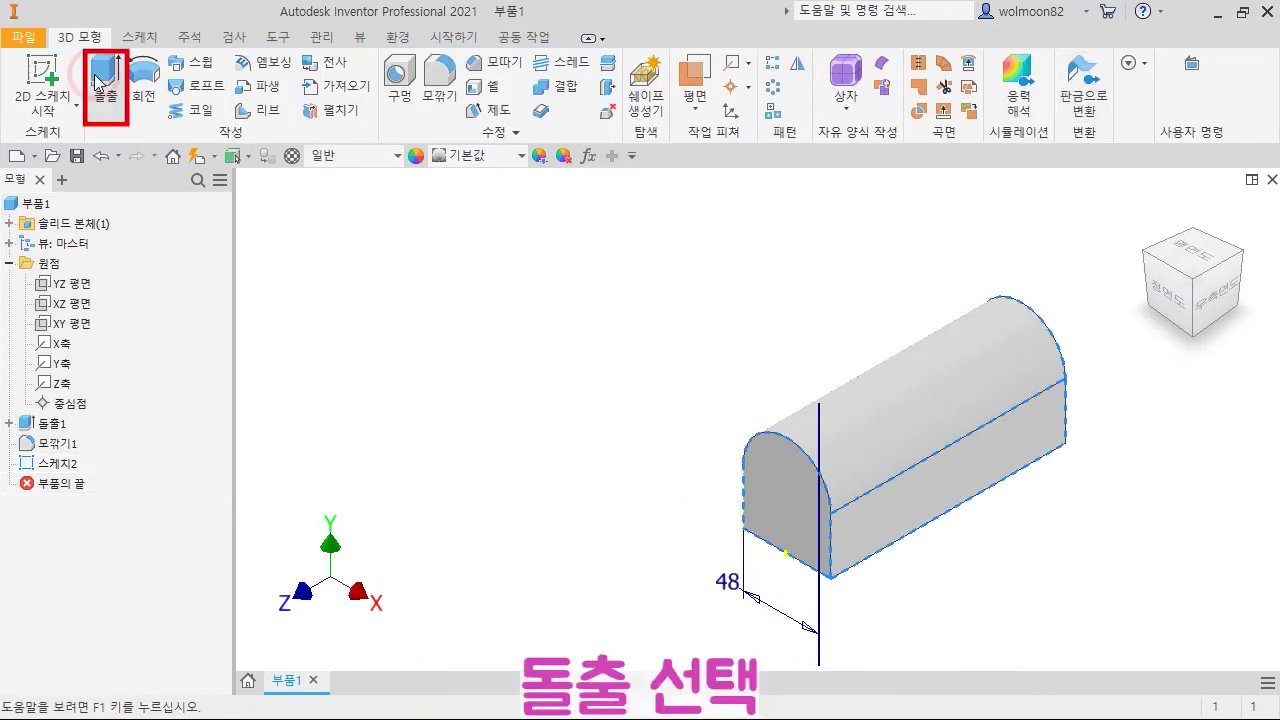
click(820, 425)
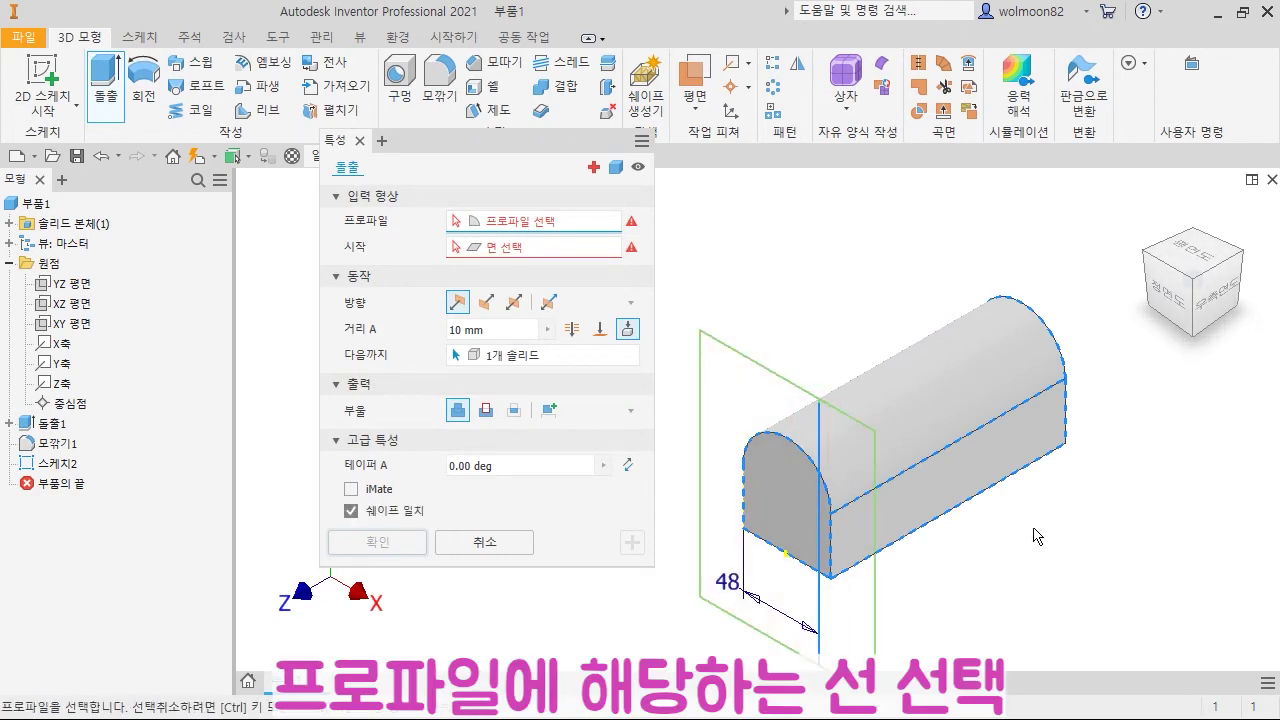
middle_drag(1038, 568, 1069, 466)
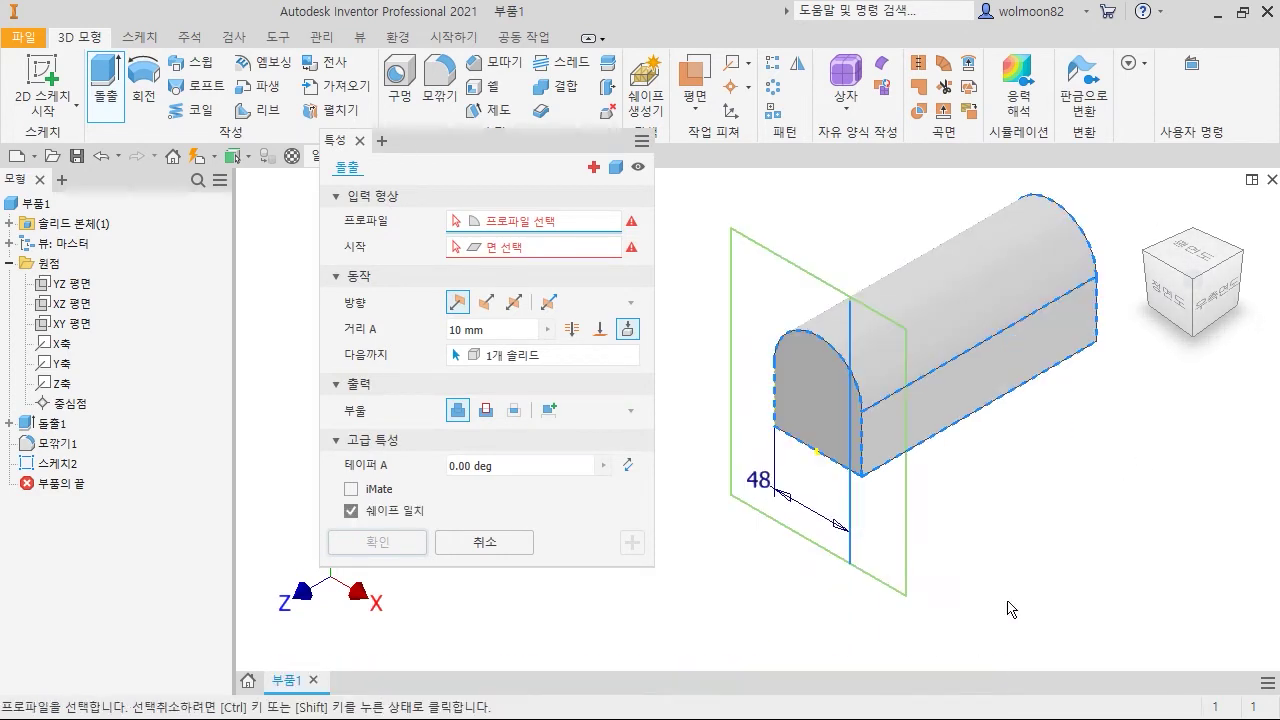
click(891, 350)
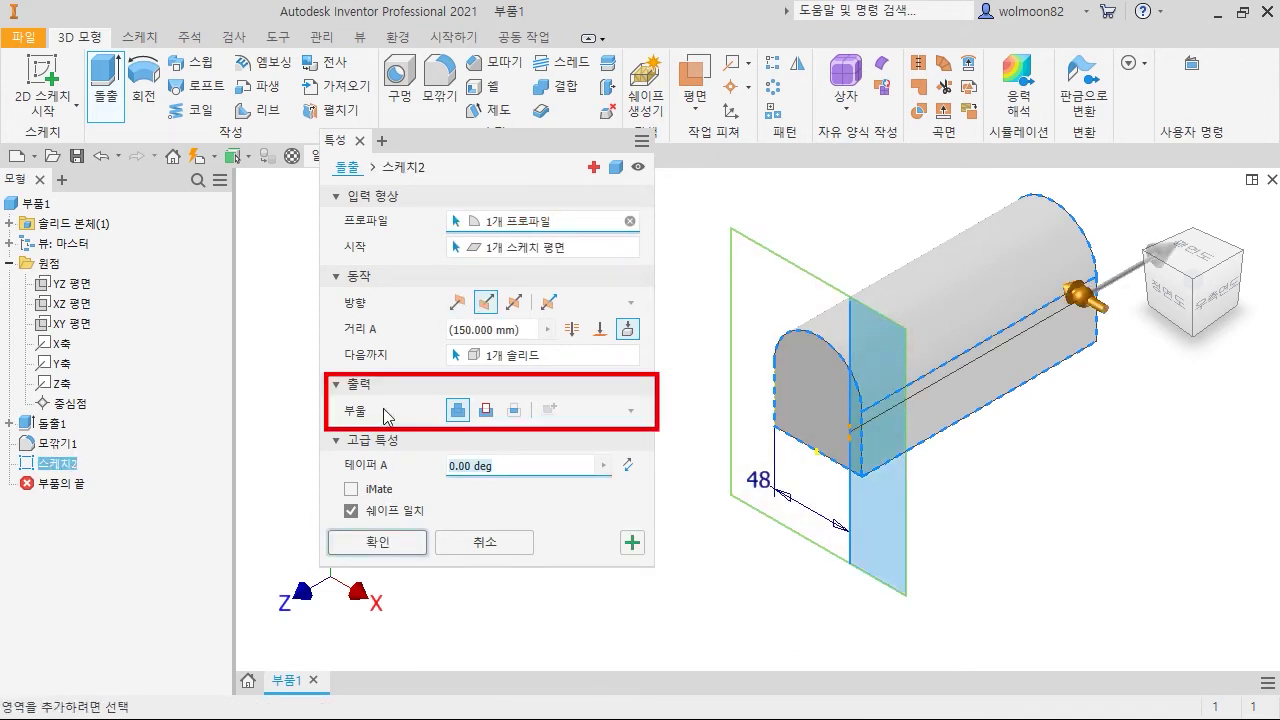
click(490, 418)
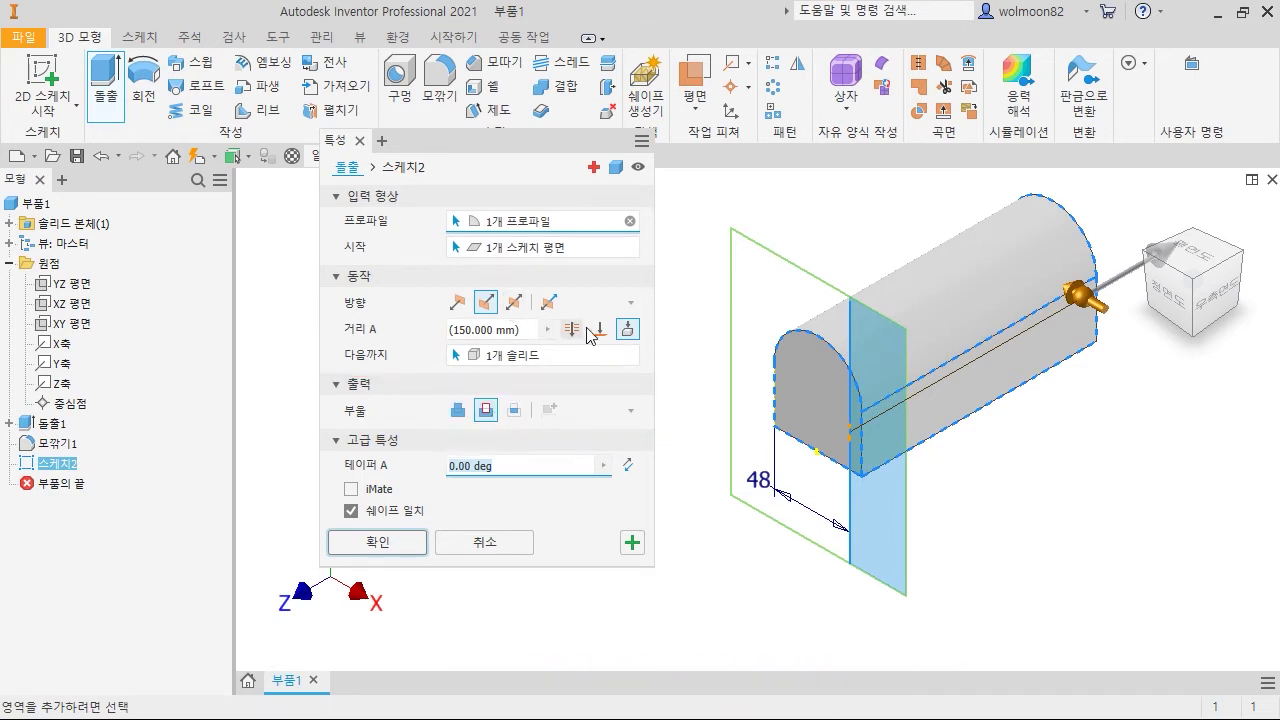
click(571, 331)
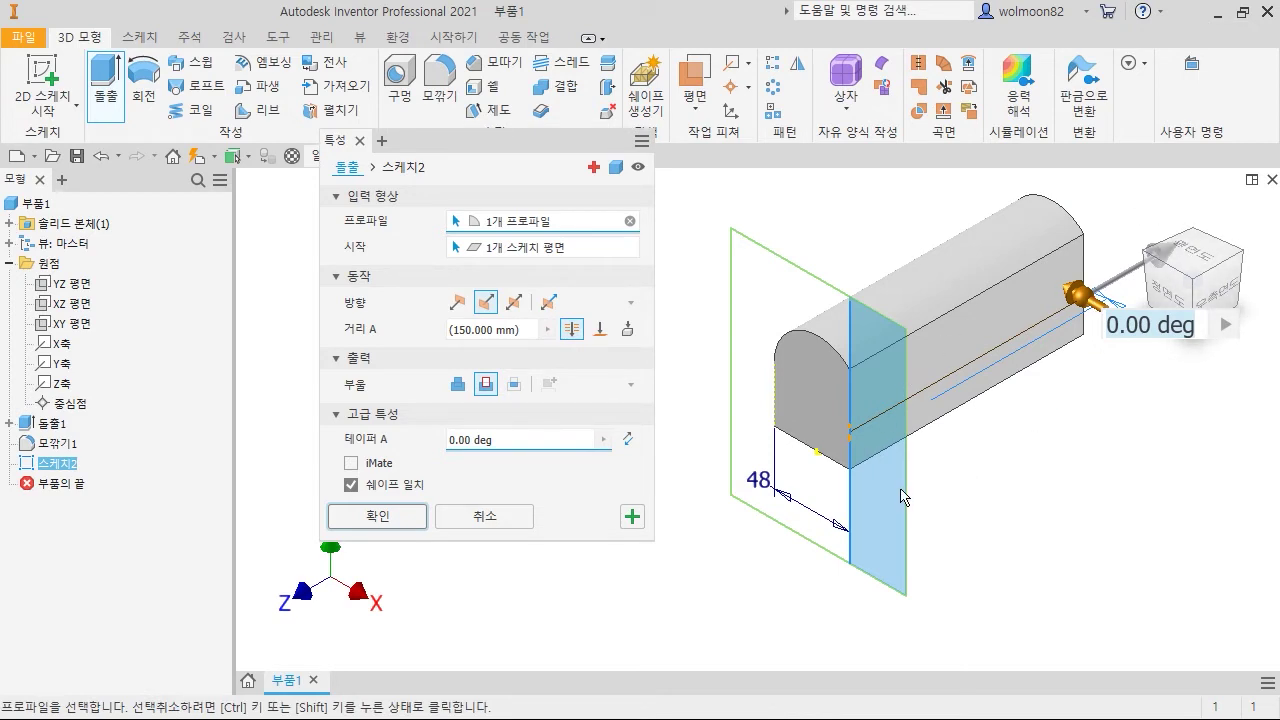
click(381, 520)
key(F6)
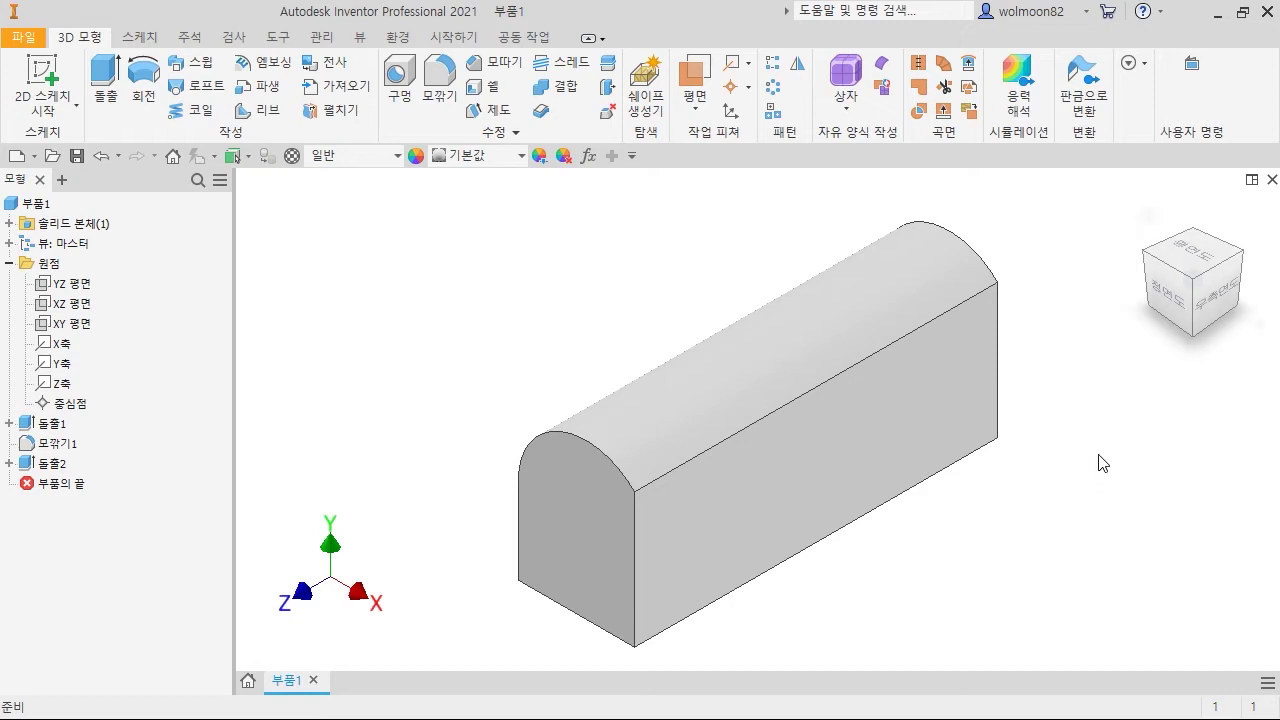
Start a sketch on the flat right side face and draw two upright rectangles side by side, extending above and below the block.
click(919, 400)
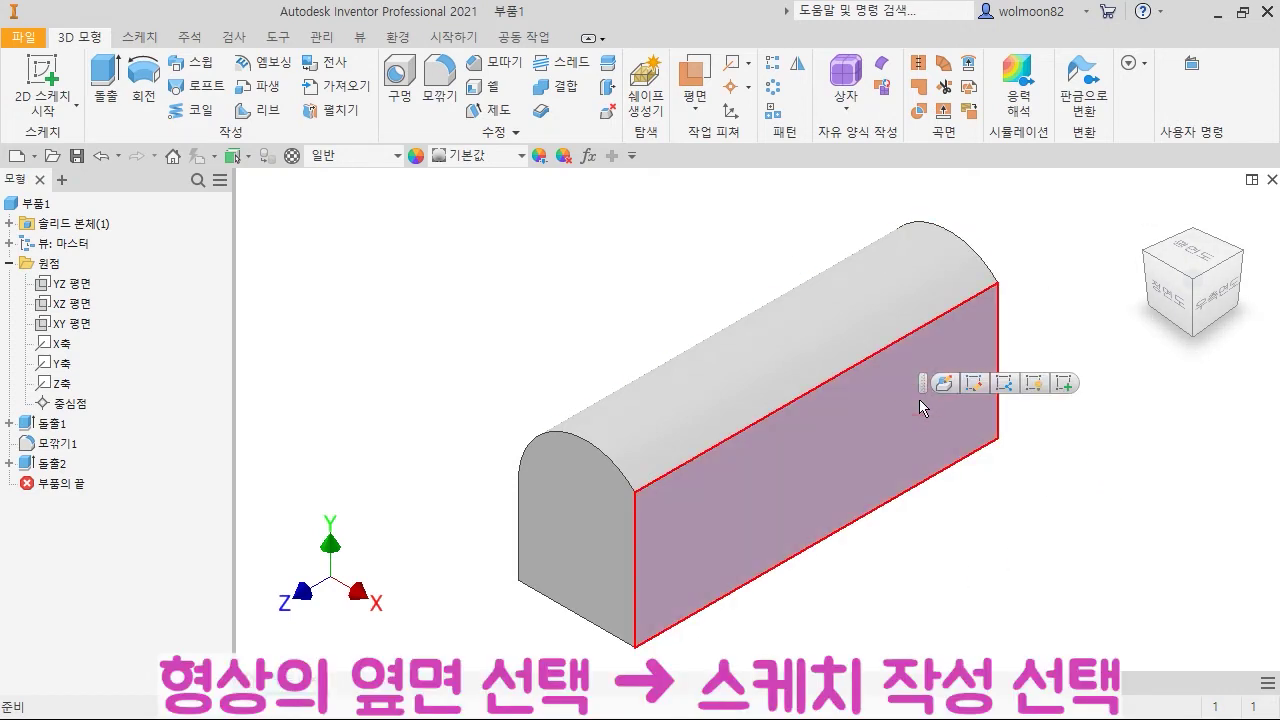
click(1065, 384)
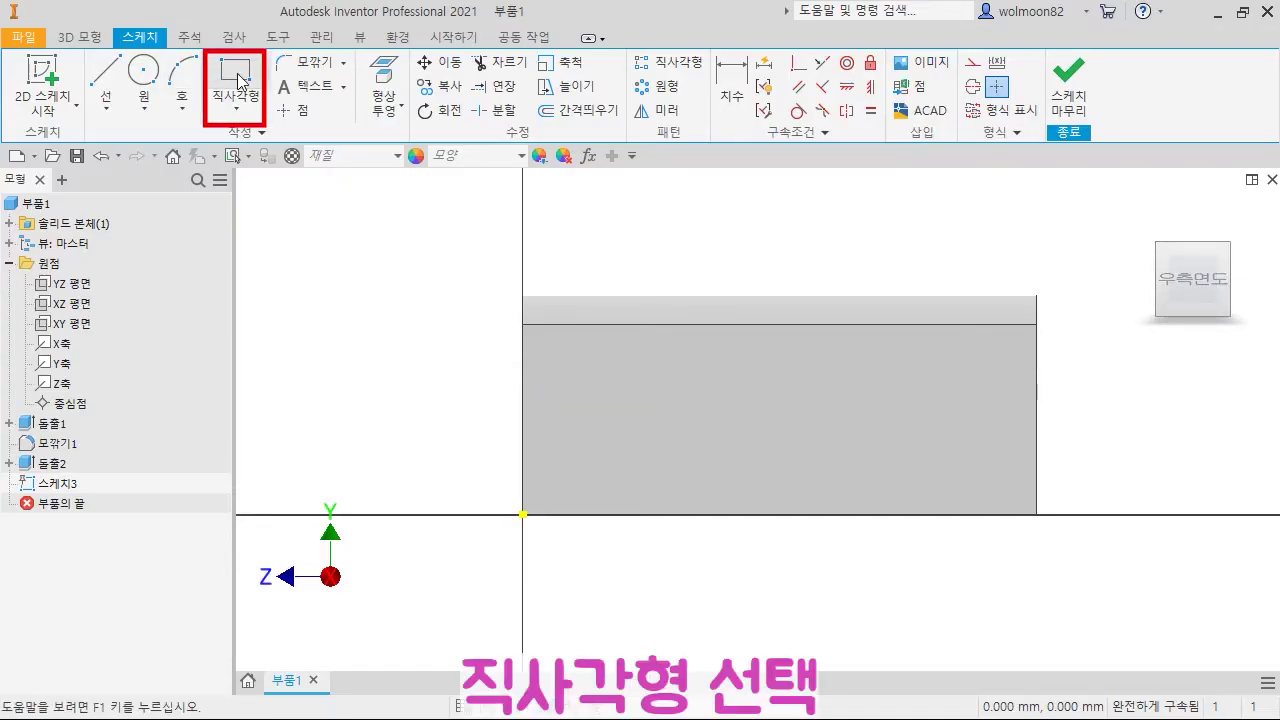
click(236, 75)
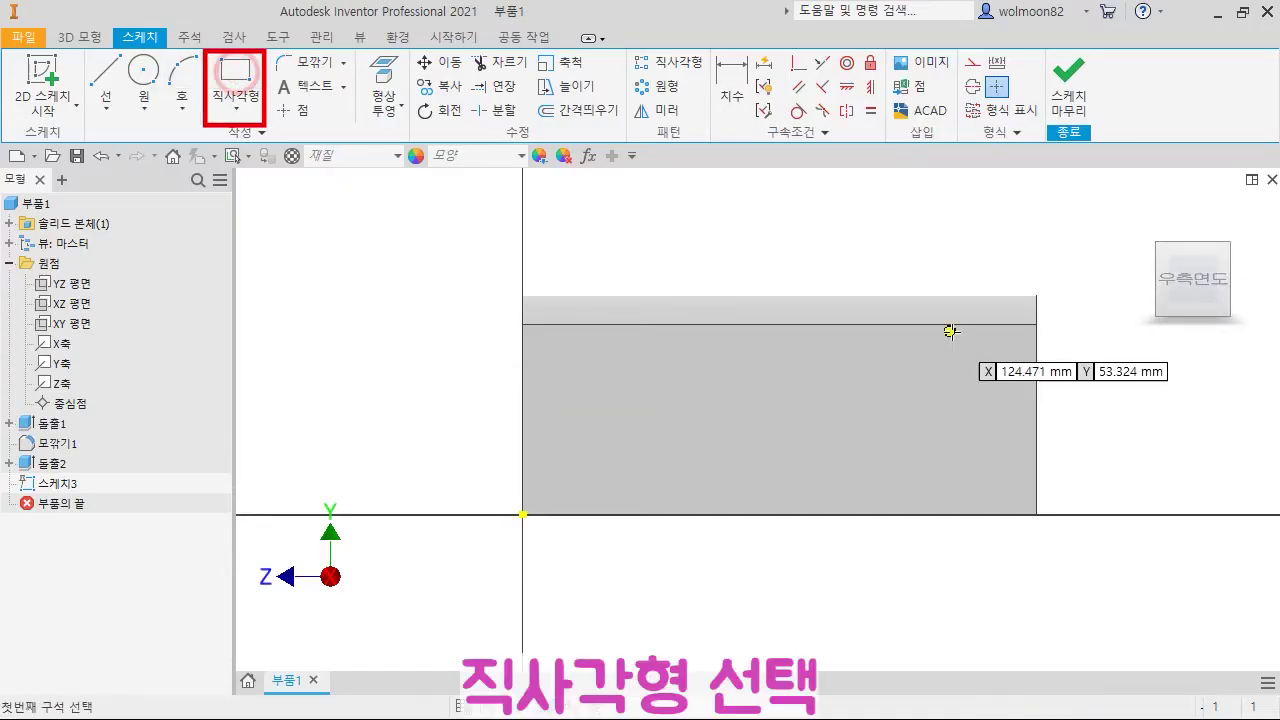
click(849, 232)
click(961, 587)
click(655, 232)
click(776, 594)
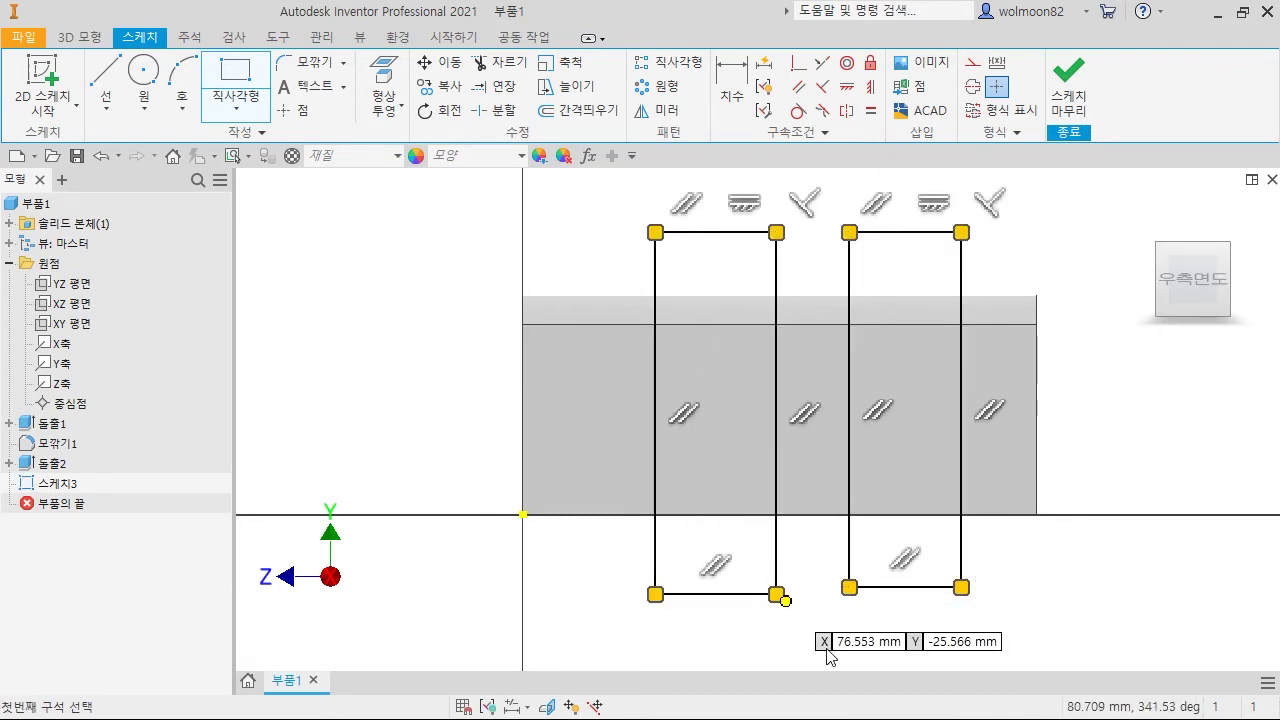
key(Escape)
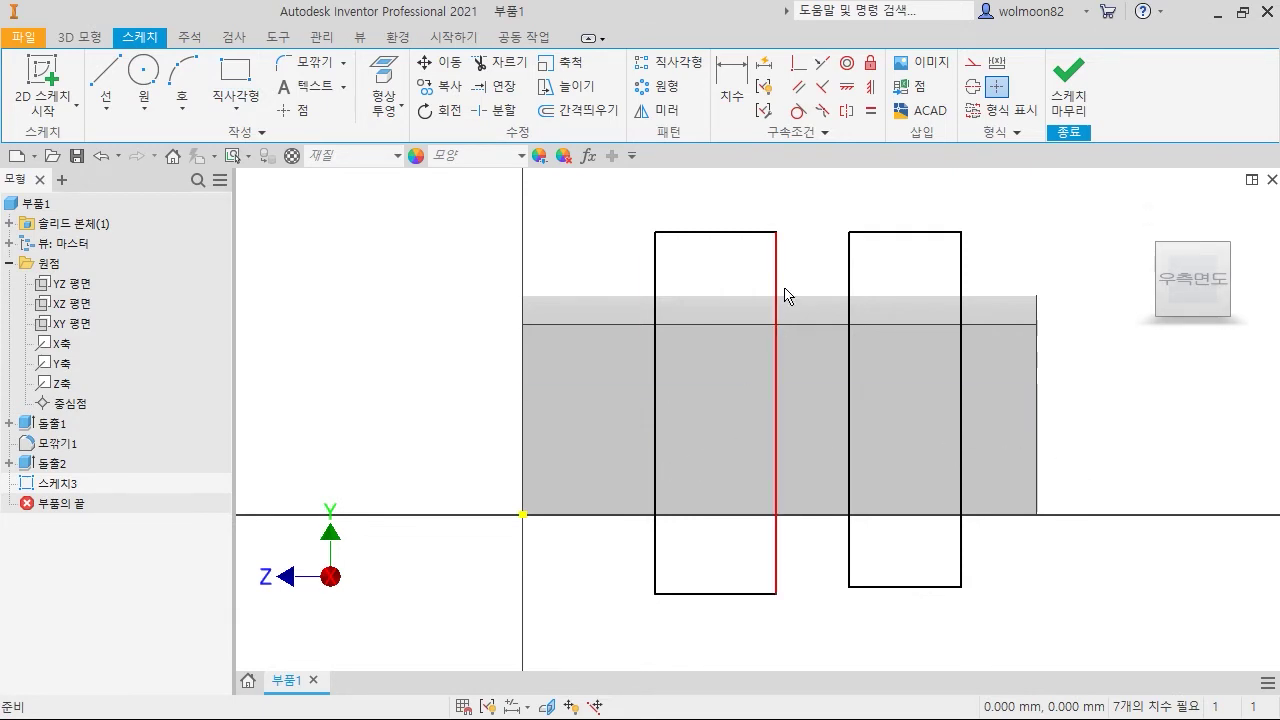
Dimension the right rectangle 32 mm from the block's right end edge and set its width to 30 mm.
click(730, 88)
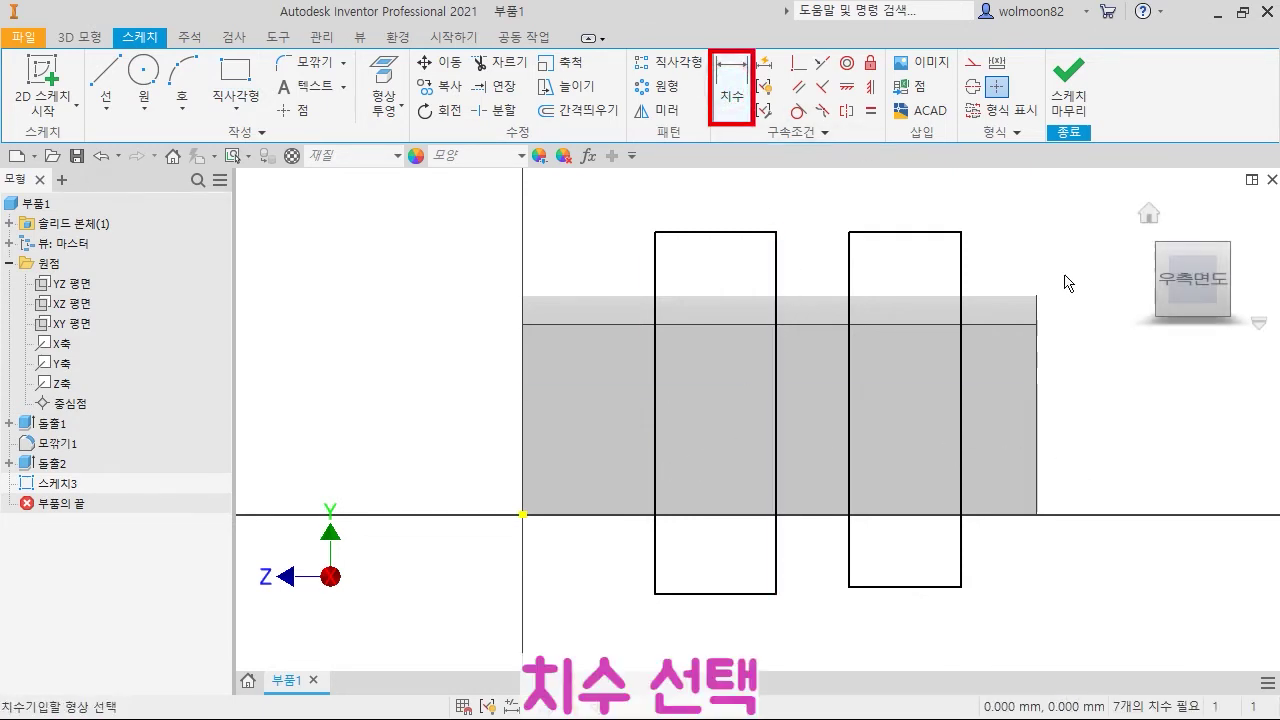
click(1035, 357)
click(962, 371)
click(1010, 575)
text(32)
key(Return)
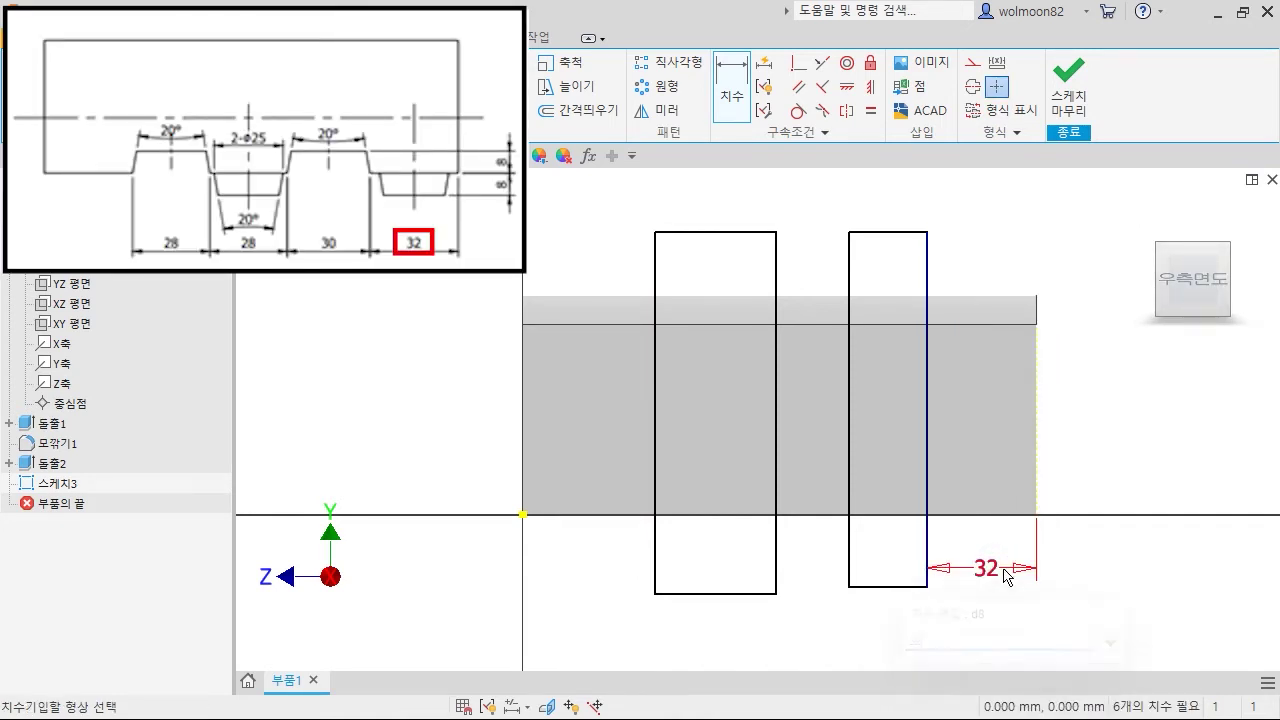
click(912, 588)
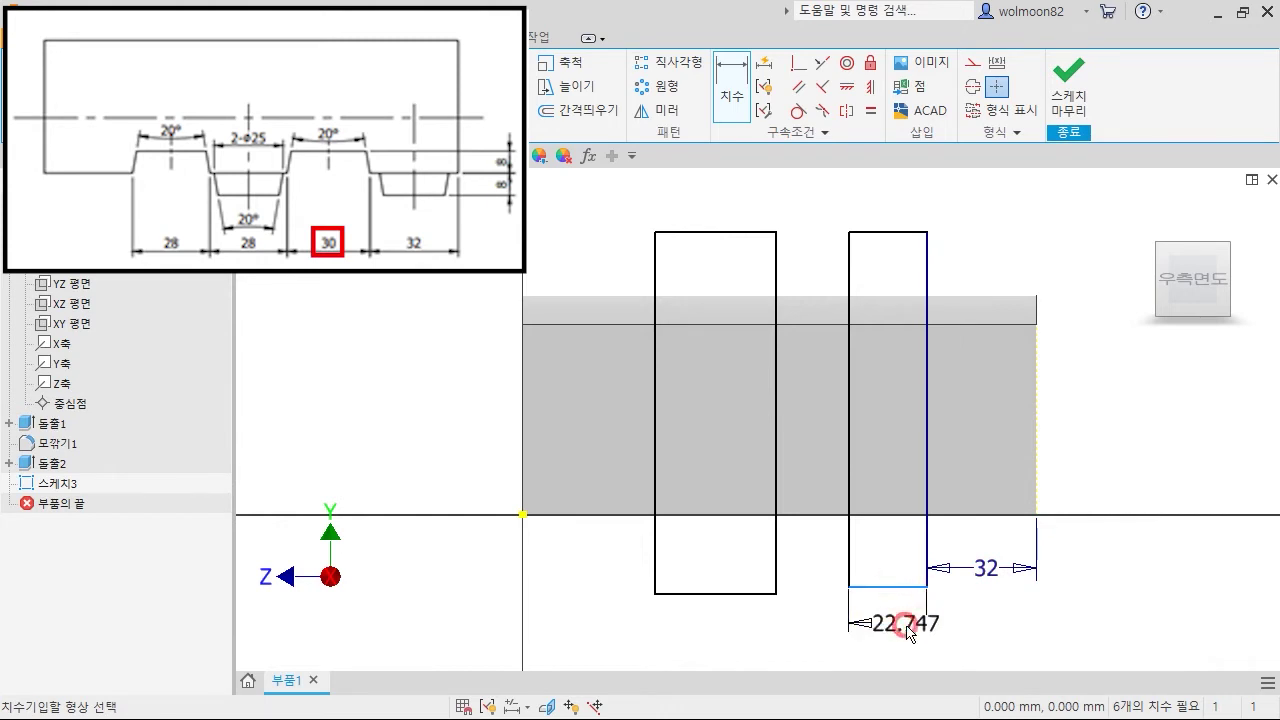
click(907, 630)
text(30)
key(Return)
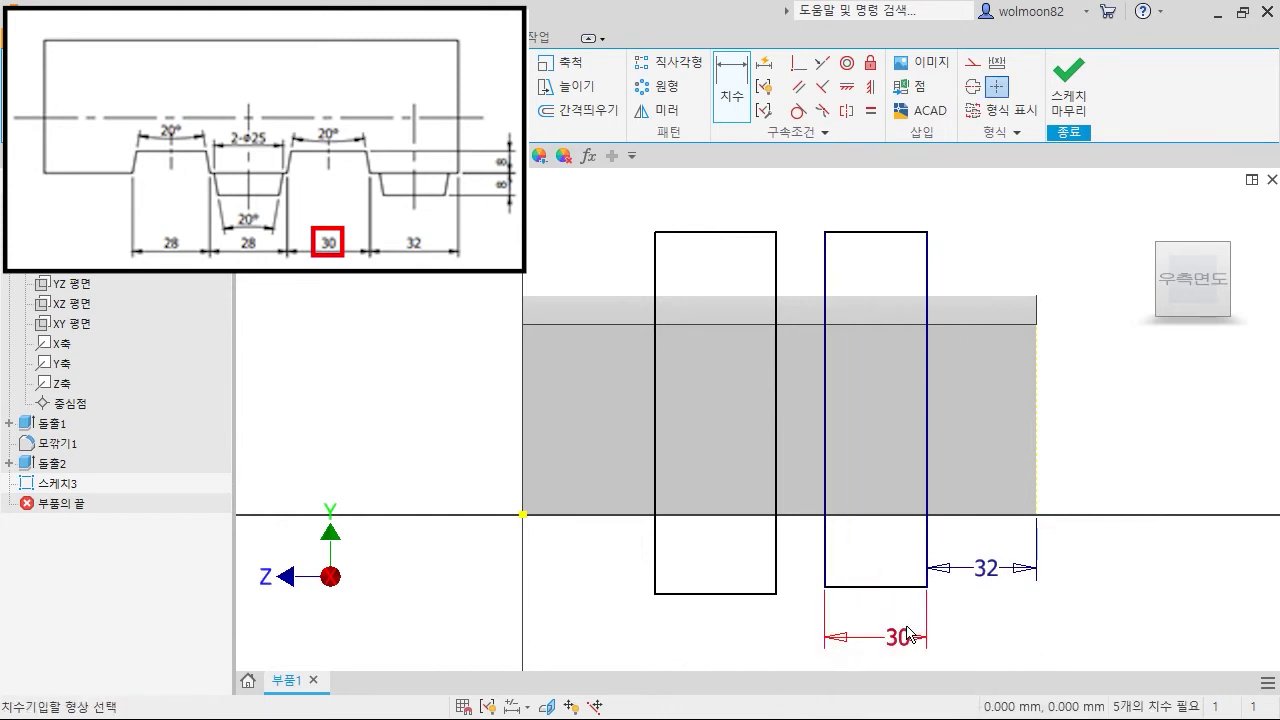
Set the gap between the two rectangles to 28 mm.
click(824, 537)
click(776, 537)
click(793, 648)
text(28)
key(Return)
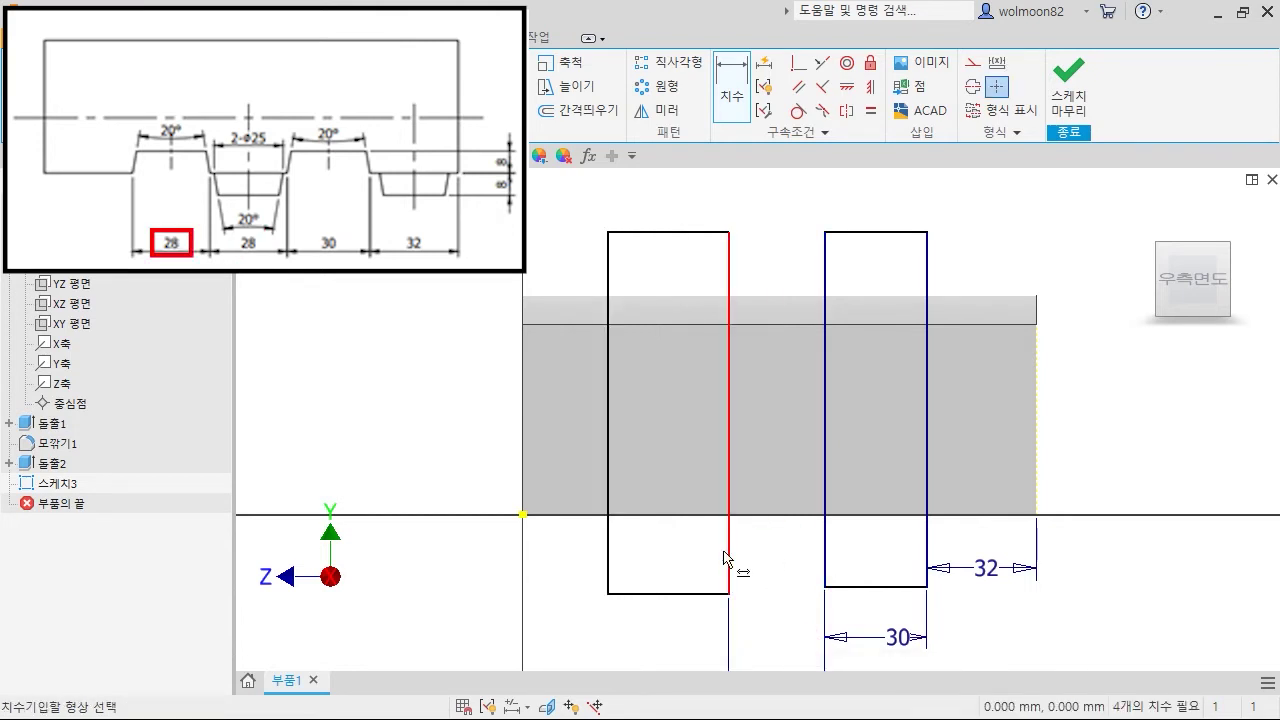
Set the left rectangle's width to 28 mm and finish the sketch.
click(729, 558)
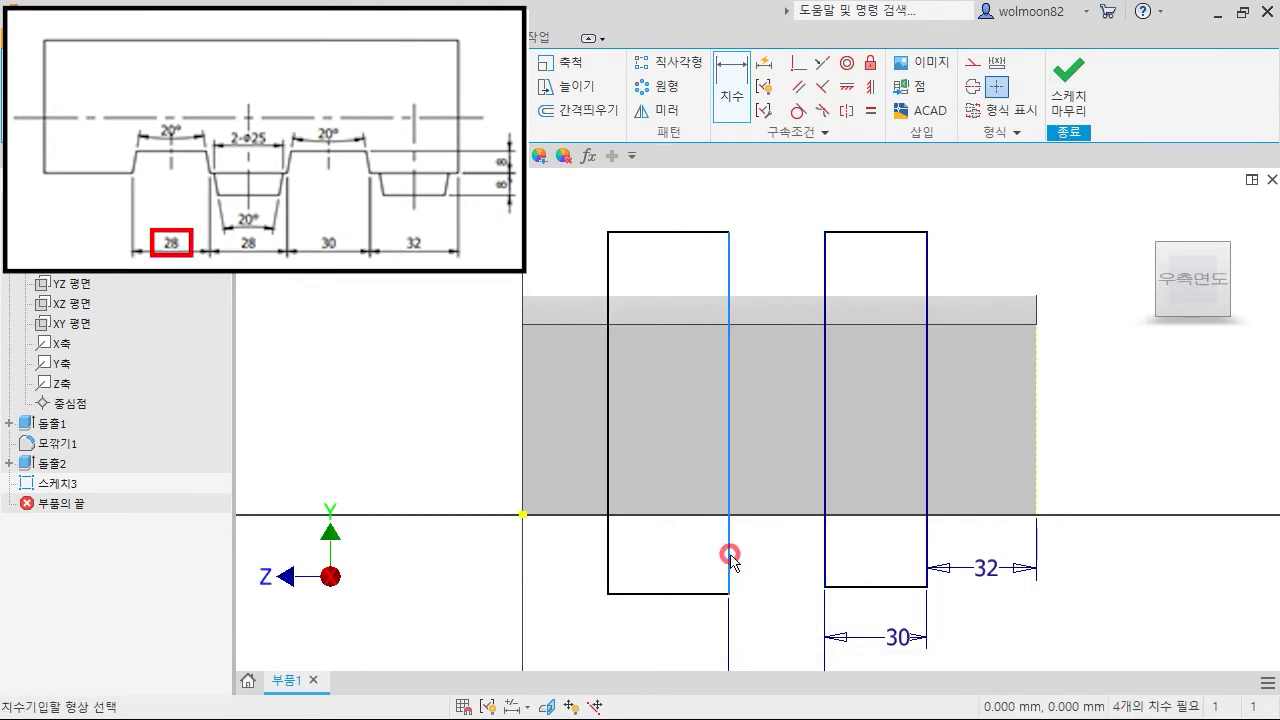
click(608, 549)
click(655, 640)
text(2)
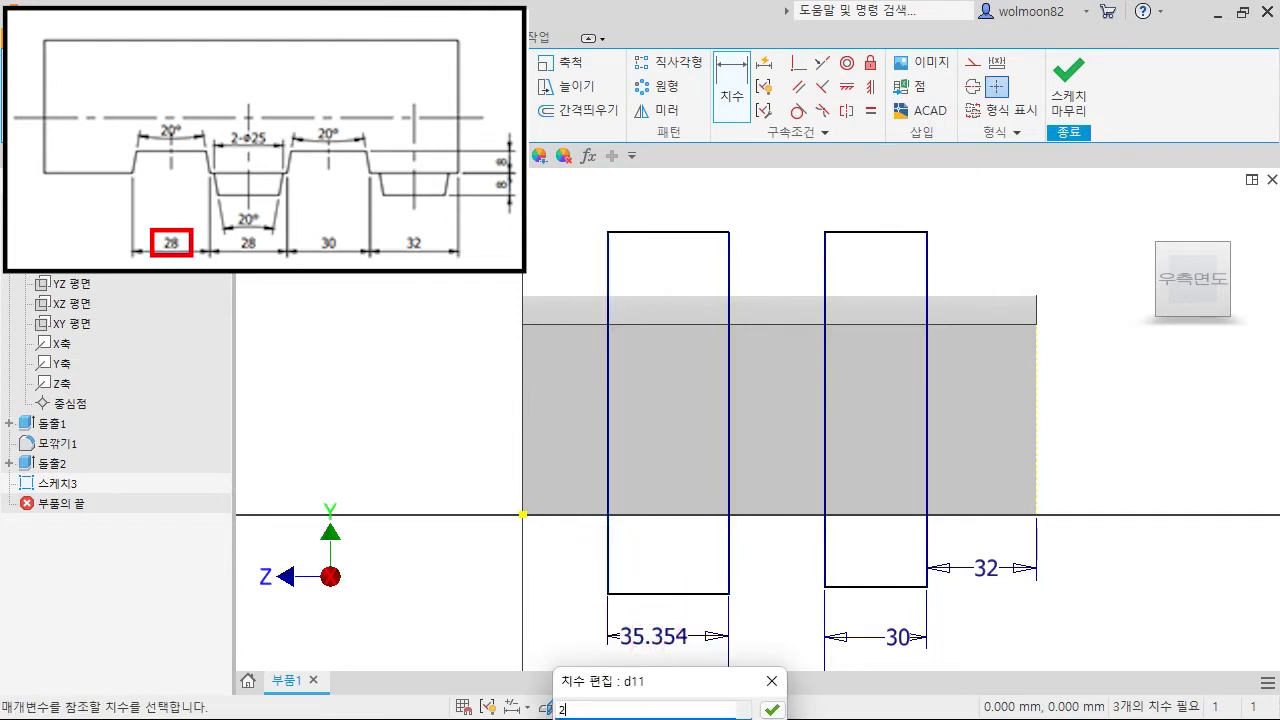
text(8)
key(Return)
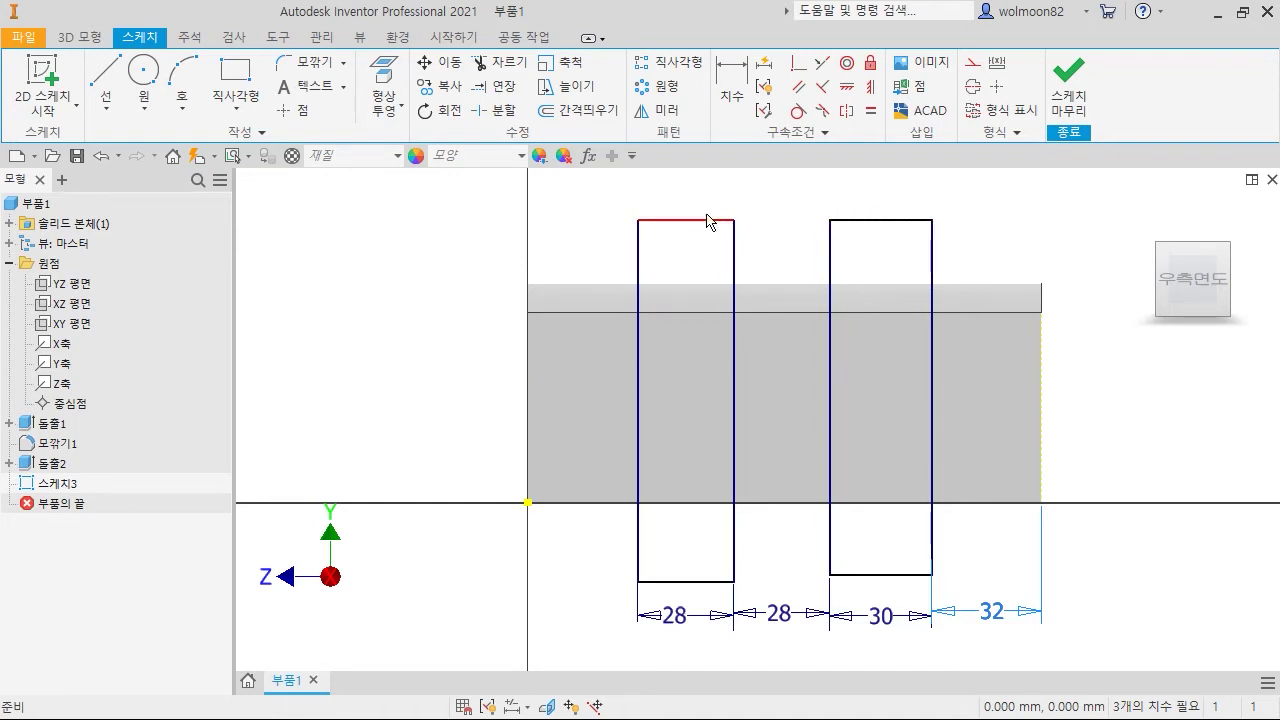
click(1156, 587)
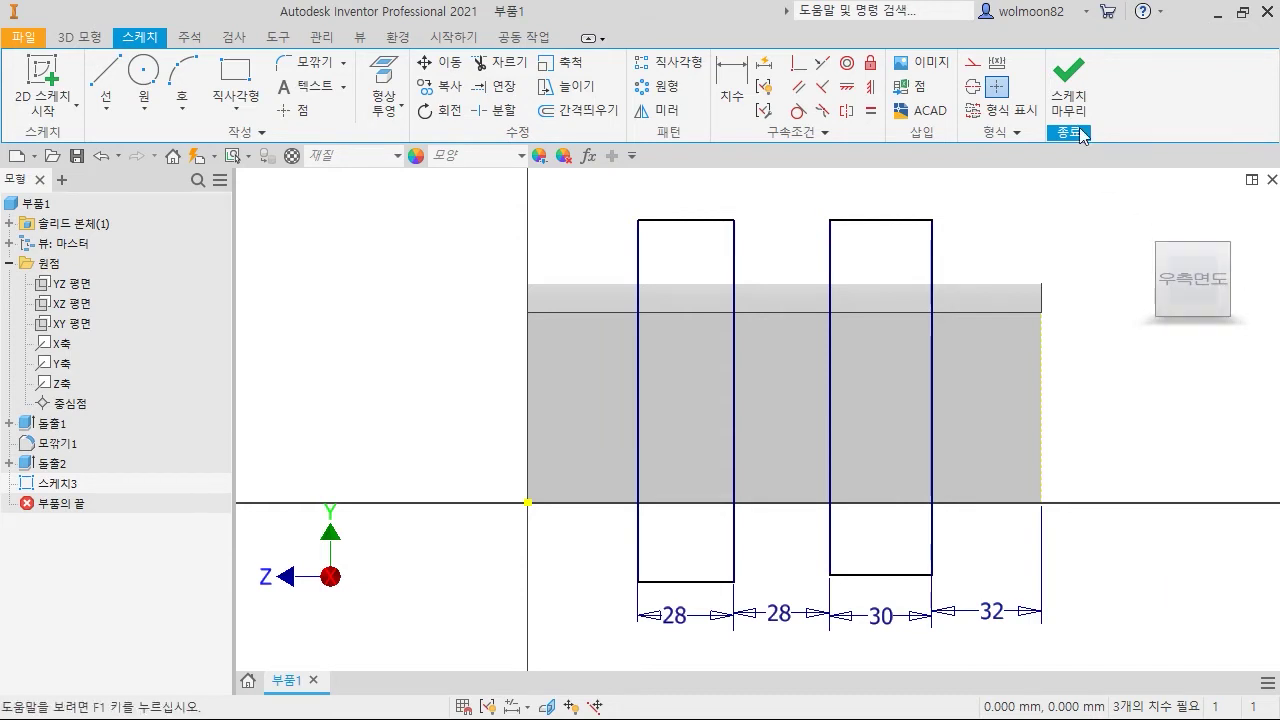
click(1064, 88)
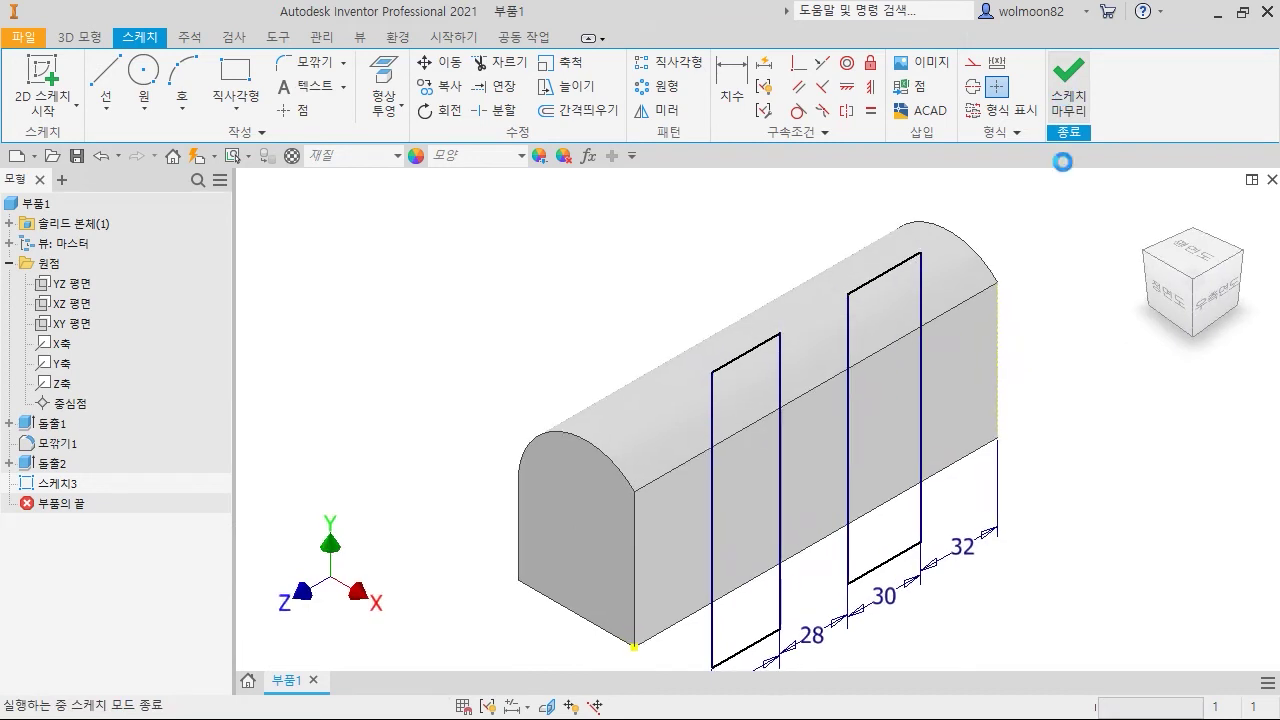
Set up an Extrude cut of both rectangles into the block with a distance of 8 mm.
click(113, 82)
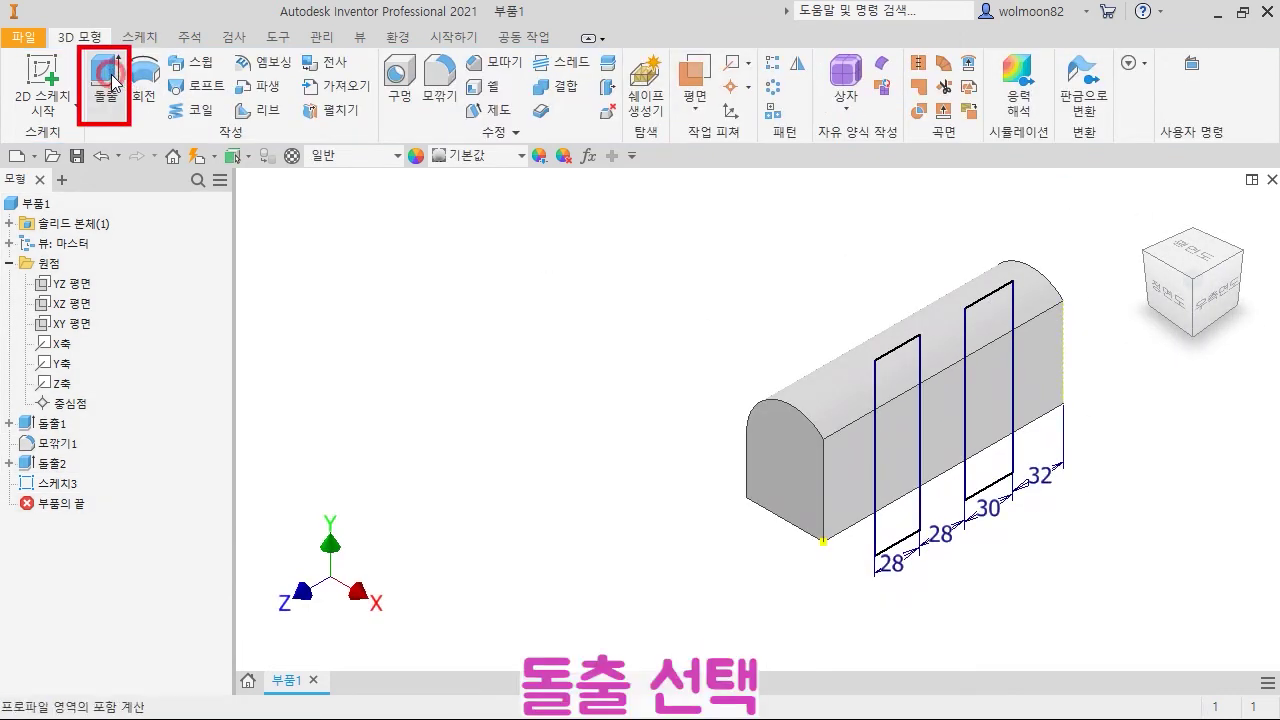
drag(426, 138, 401, 199)
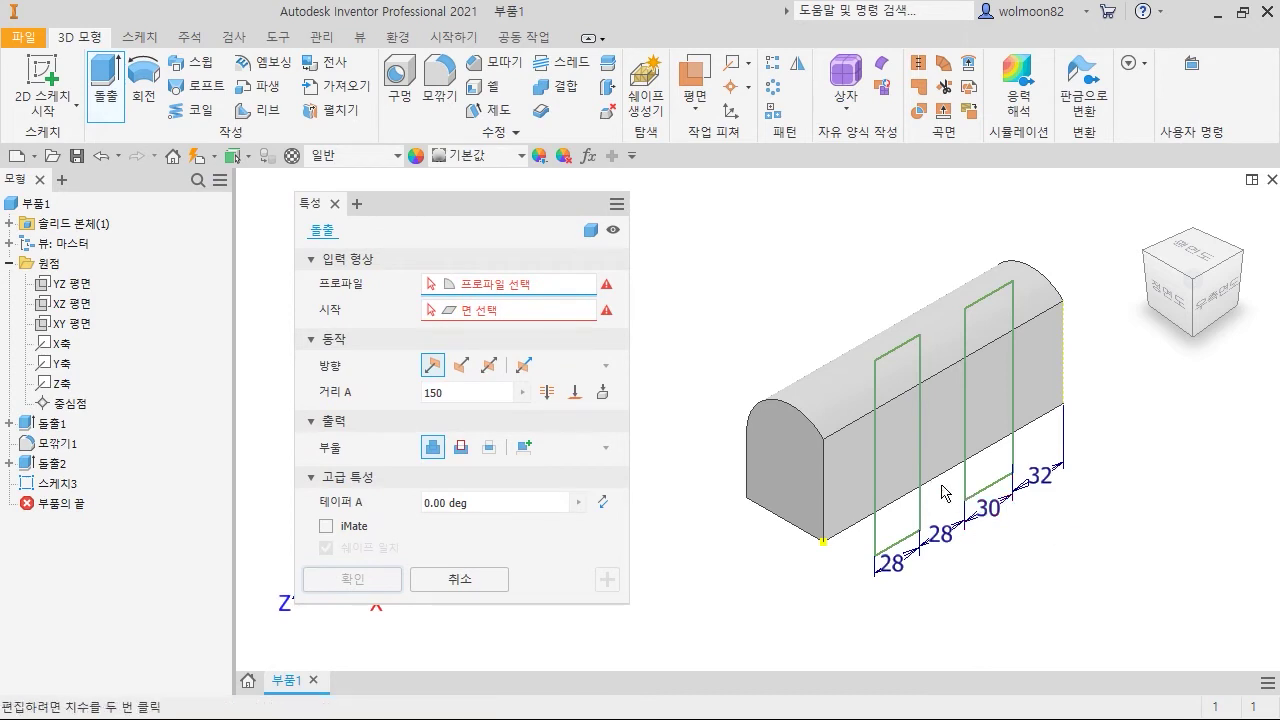
click(907, 470)
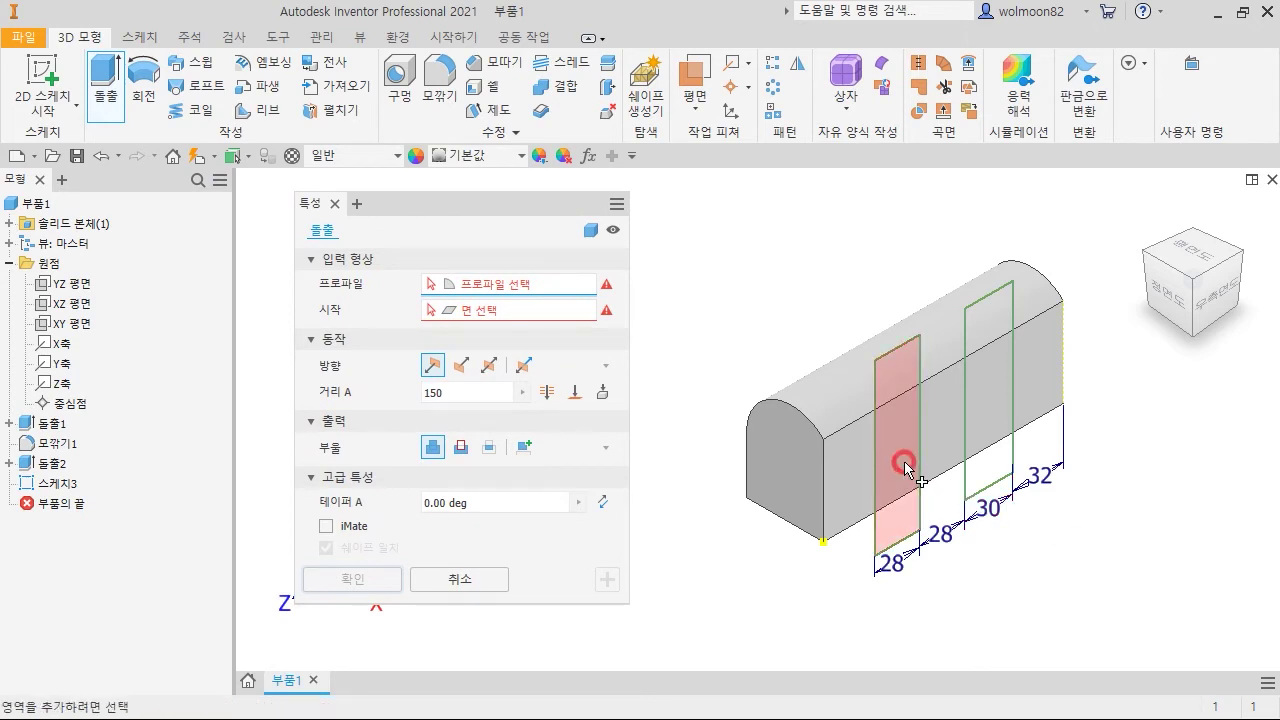
click(1000, 330)
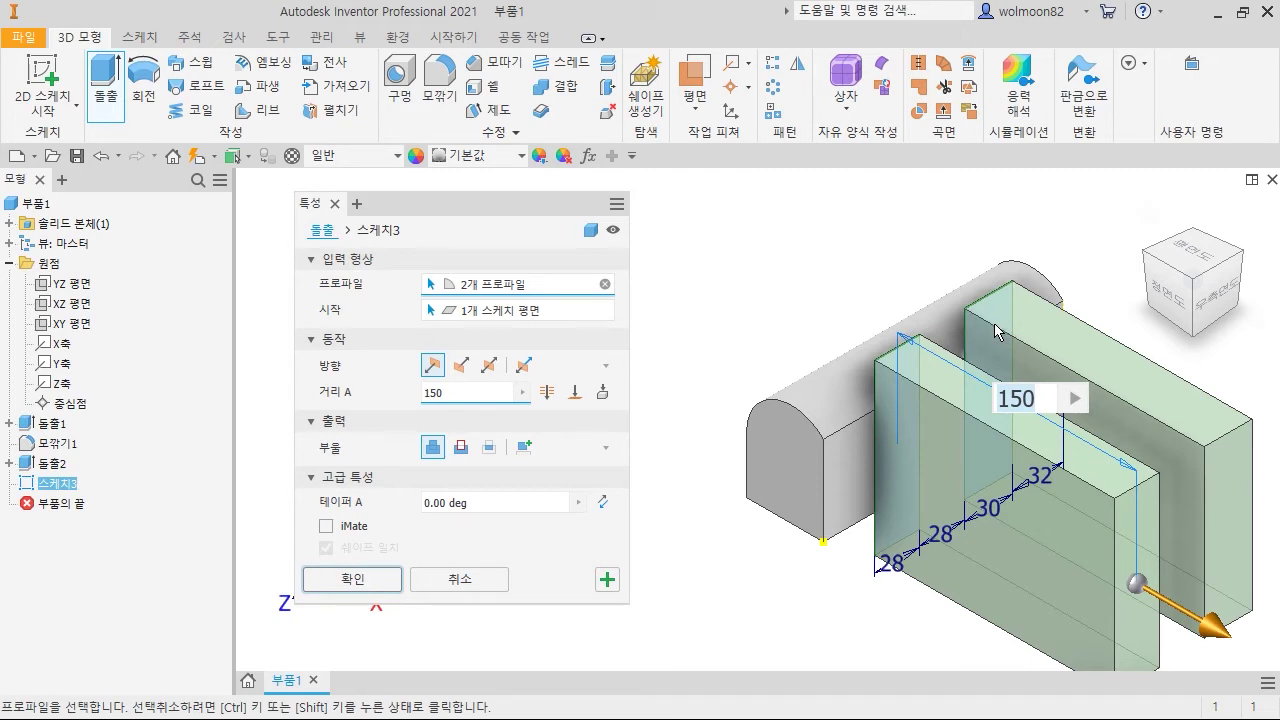
click(463, 448)
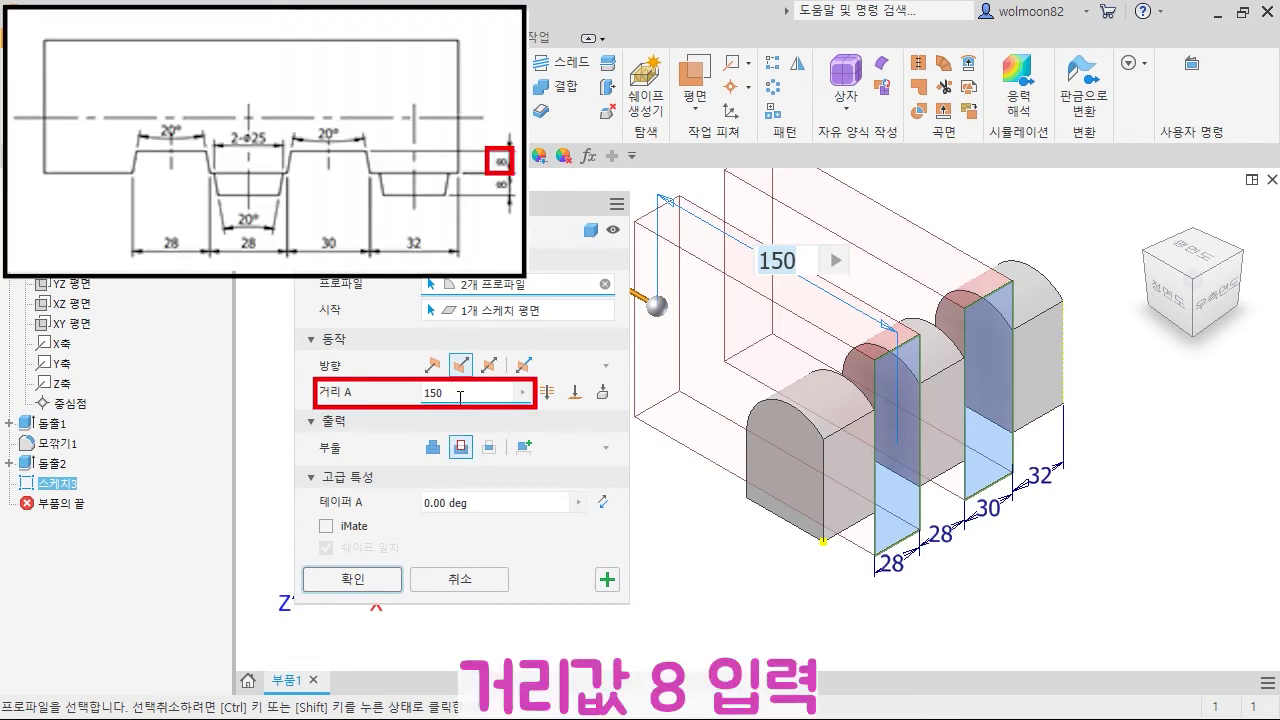
click(458, 394)
double_click(458, 397)
text(8)
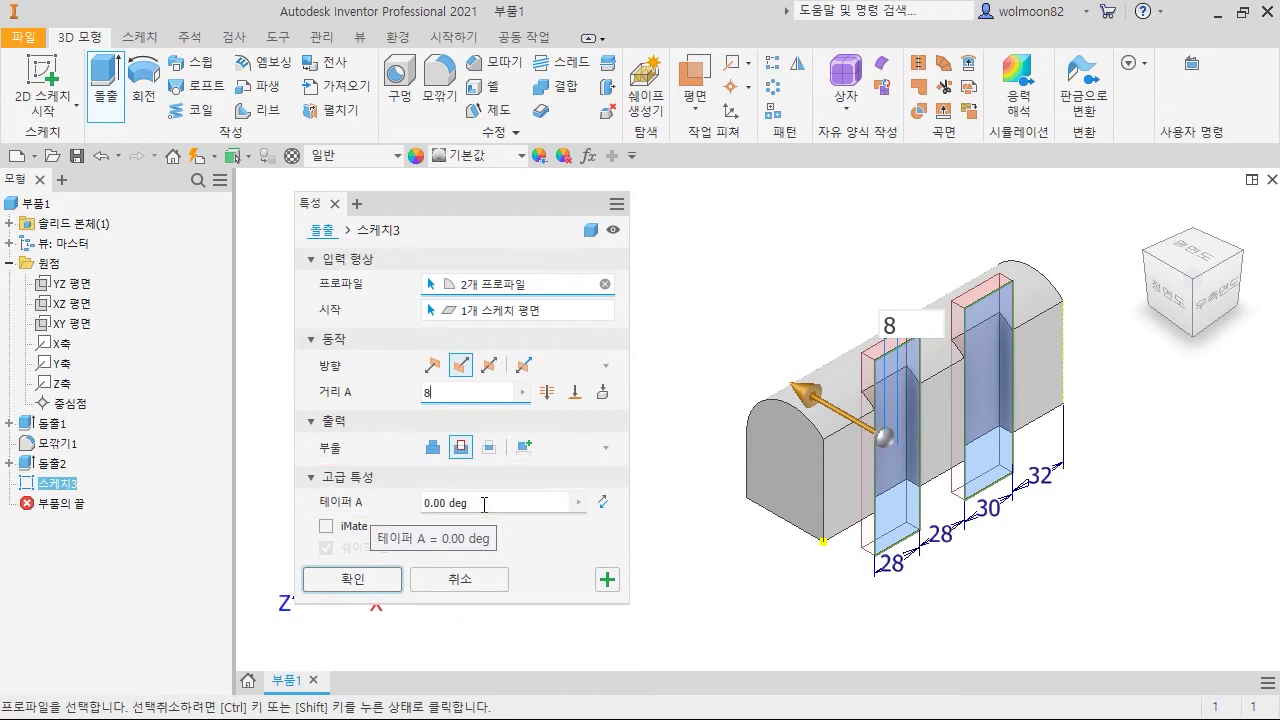
Give the 8 mm cut a taper of -10 degrees, checking it from the top view, and complete the extrusion.
click(1188, 254)
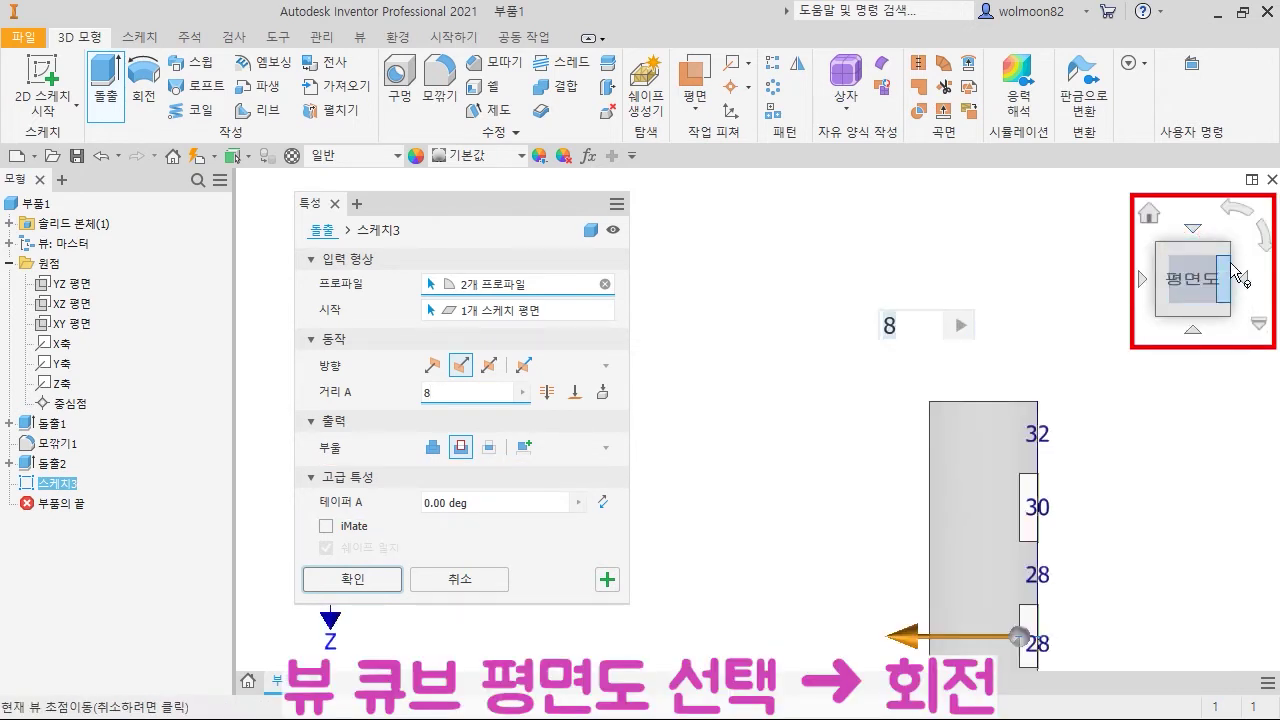
click(1259, 238)
click(413, 502)
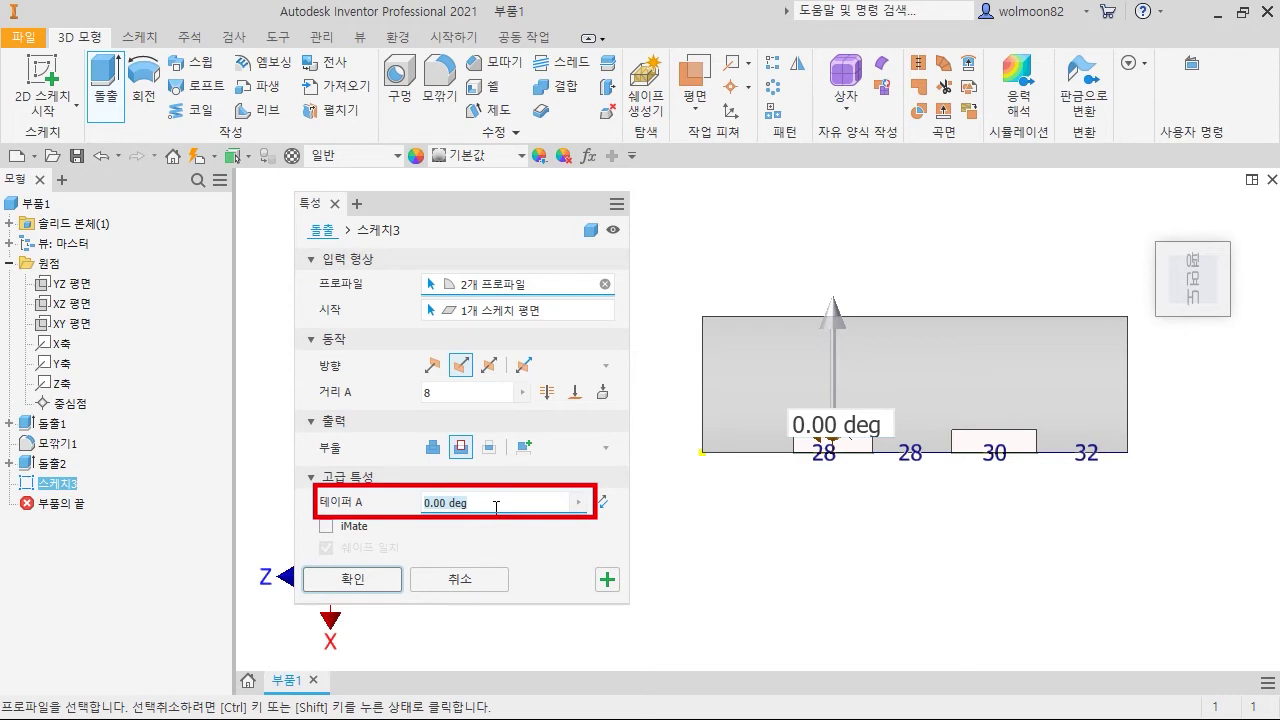
text(10)
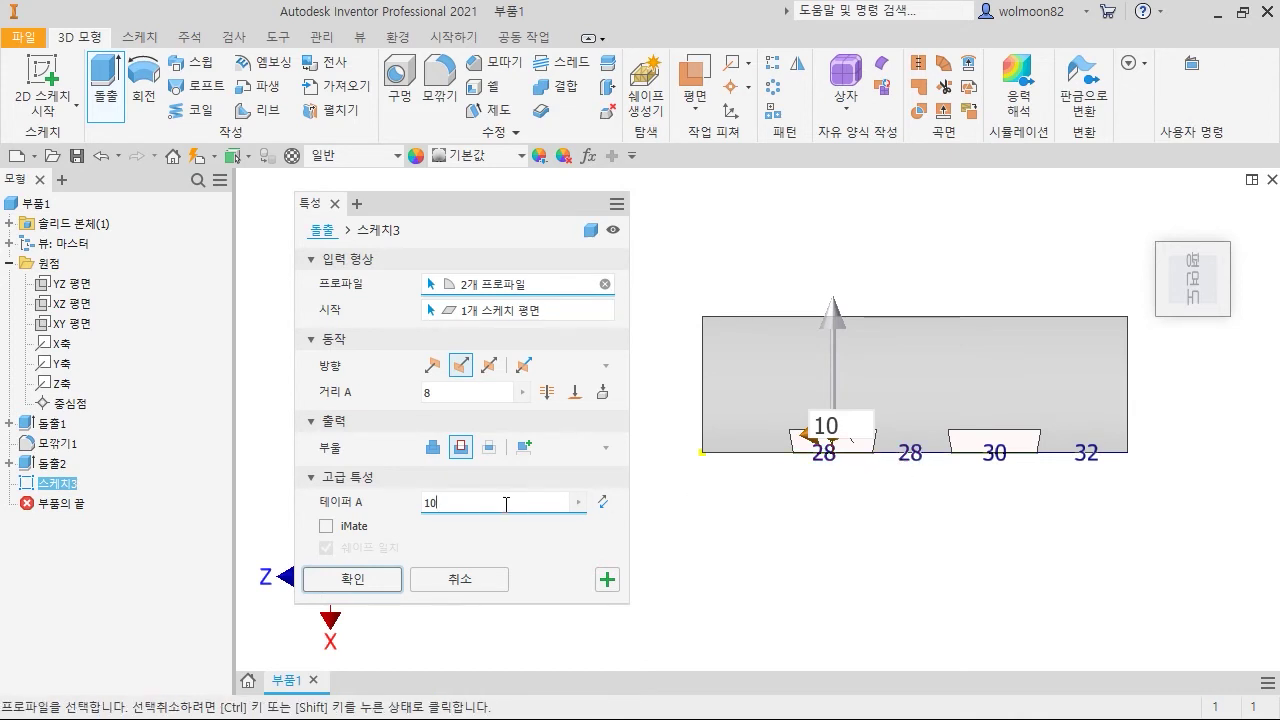
click(605, 503)
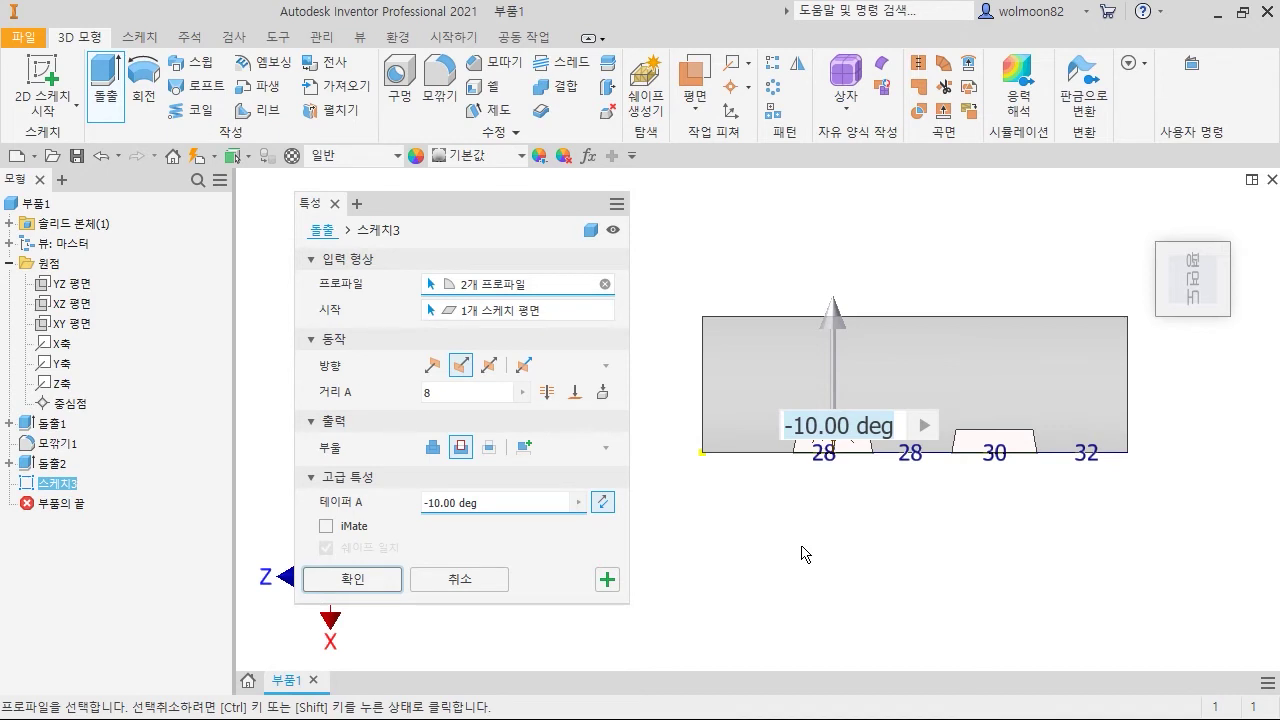
click(384, 583)
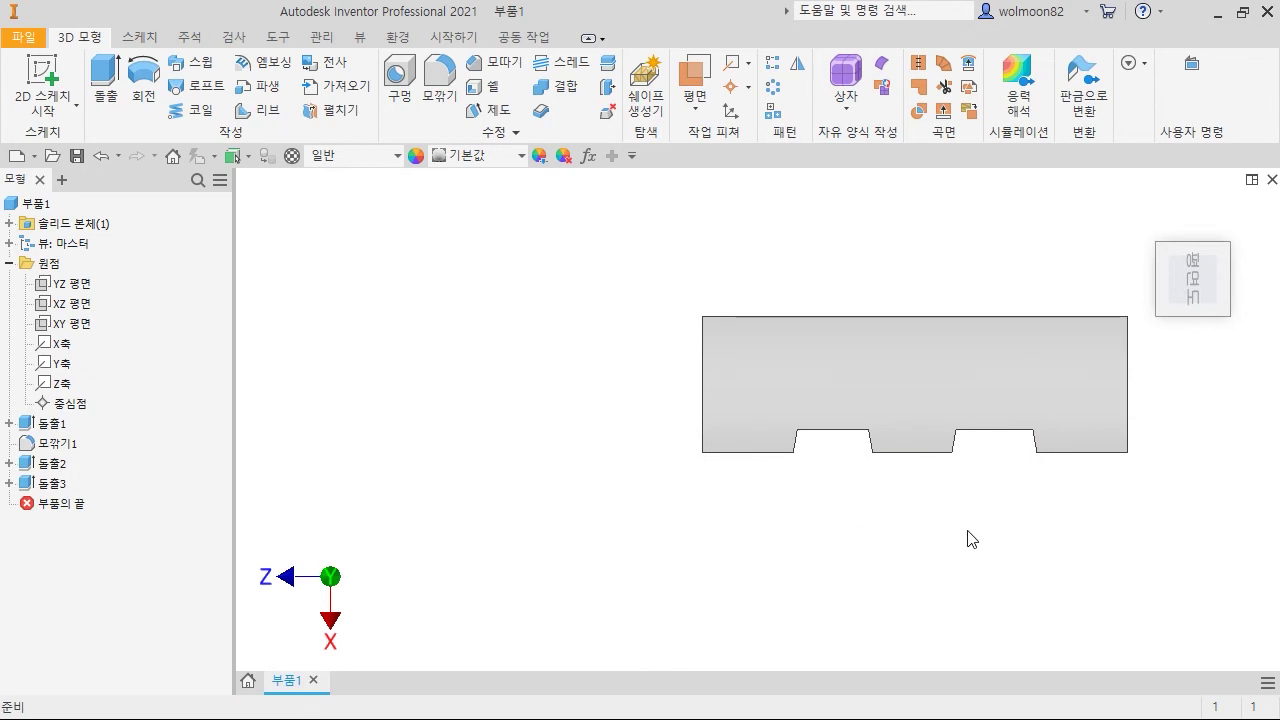
Start a new sketch on the block's flat right face, where the two recesses are cut.
click(1148, 214)
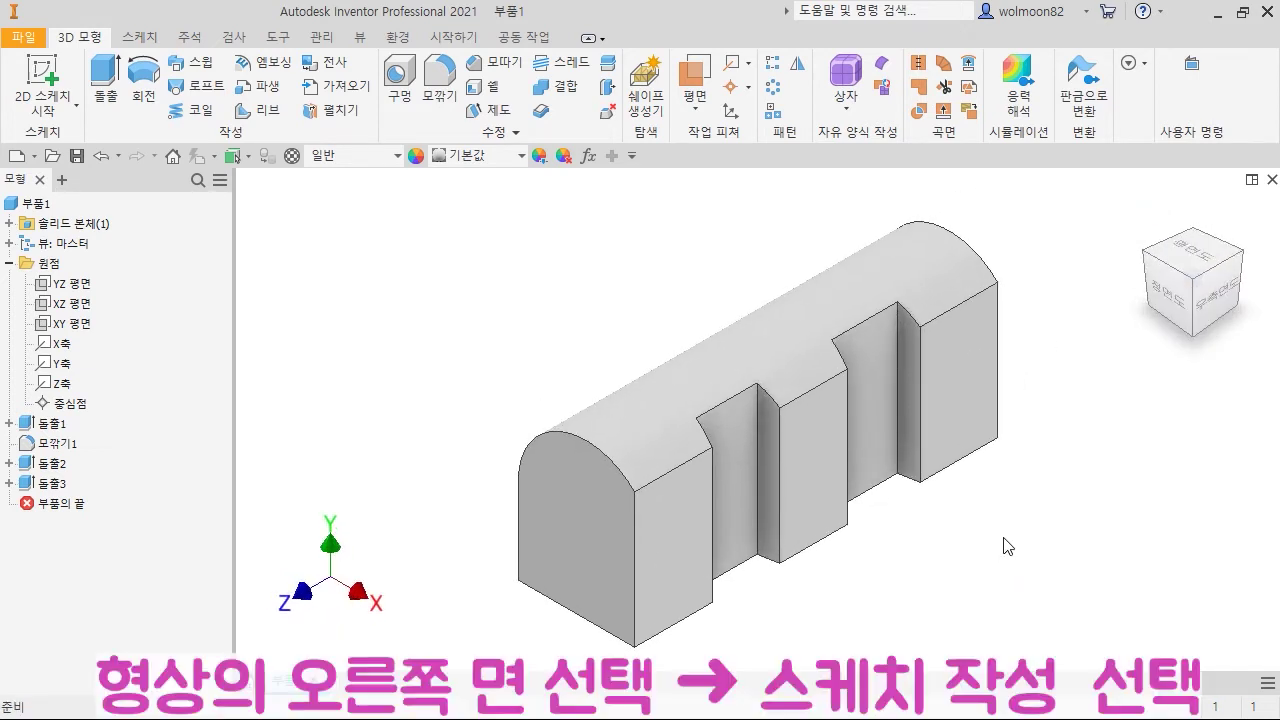
click(813, 474)
click(959, 454)
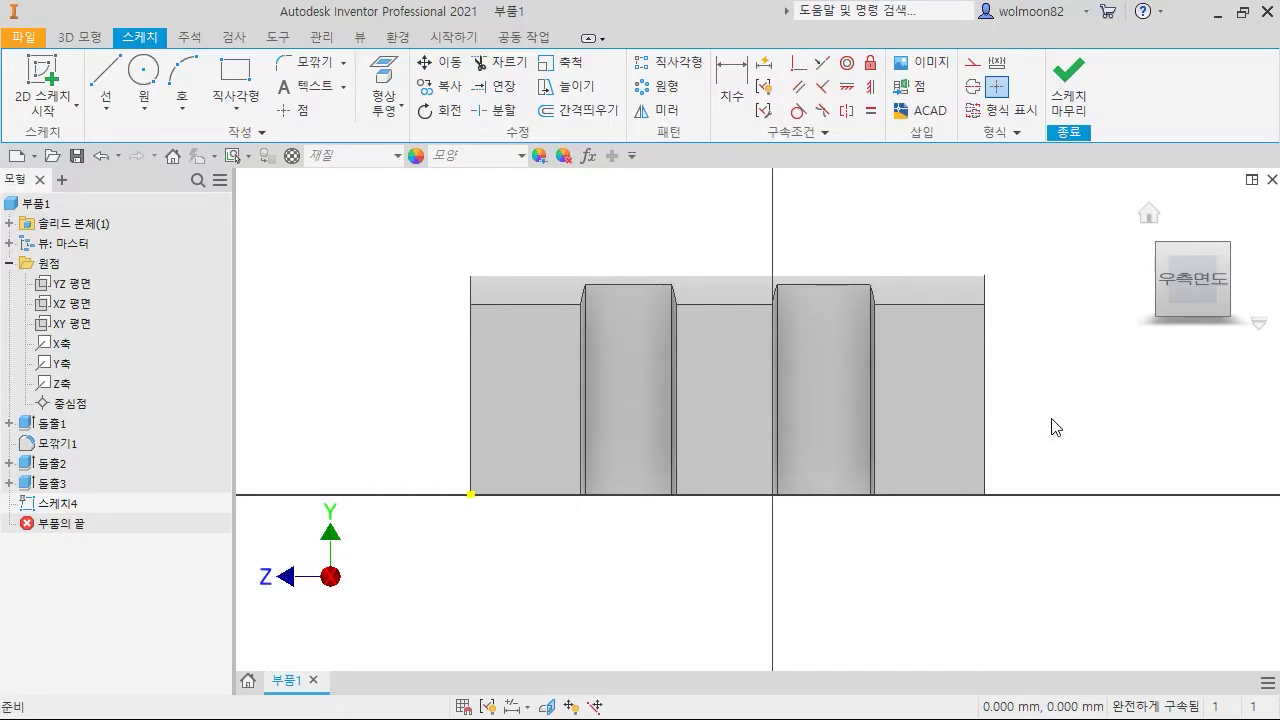
Project the tangent edge between the rounded top and the opposite side face into the sketch and face the sketch plane.
mouse_move(414, 394)
shift+middle_down()
mouse_move(543, 443)
mouse_move(567, 416)
mouse_move(586, 443)
mouse_move(623, 434)
mouse_move(574, 391)
shift+middle_up()
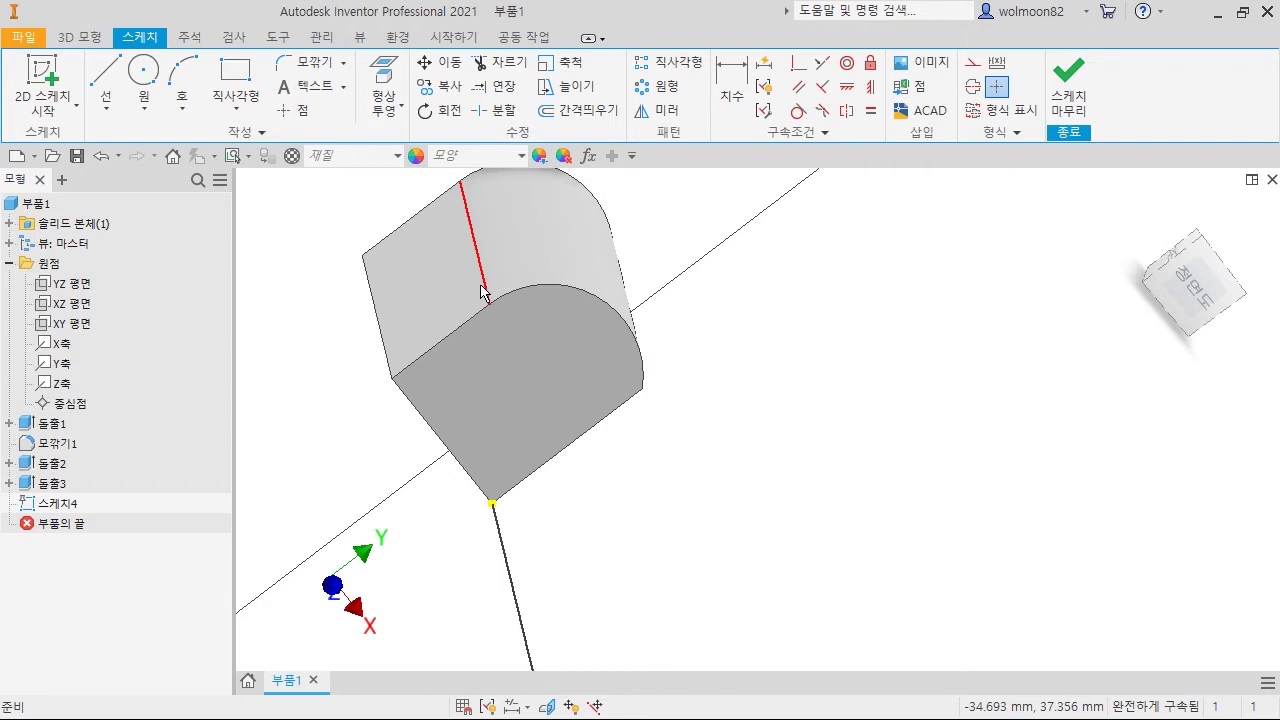
shift+middle_drag(955, 495, 808, 468)
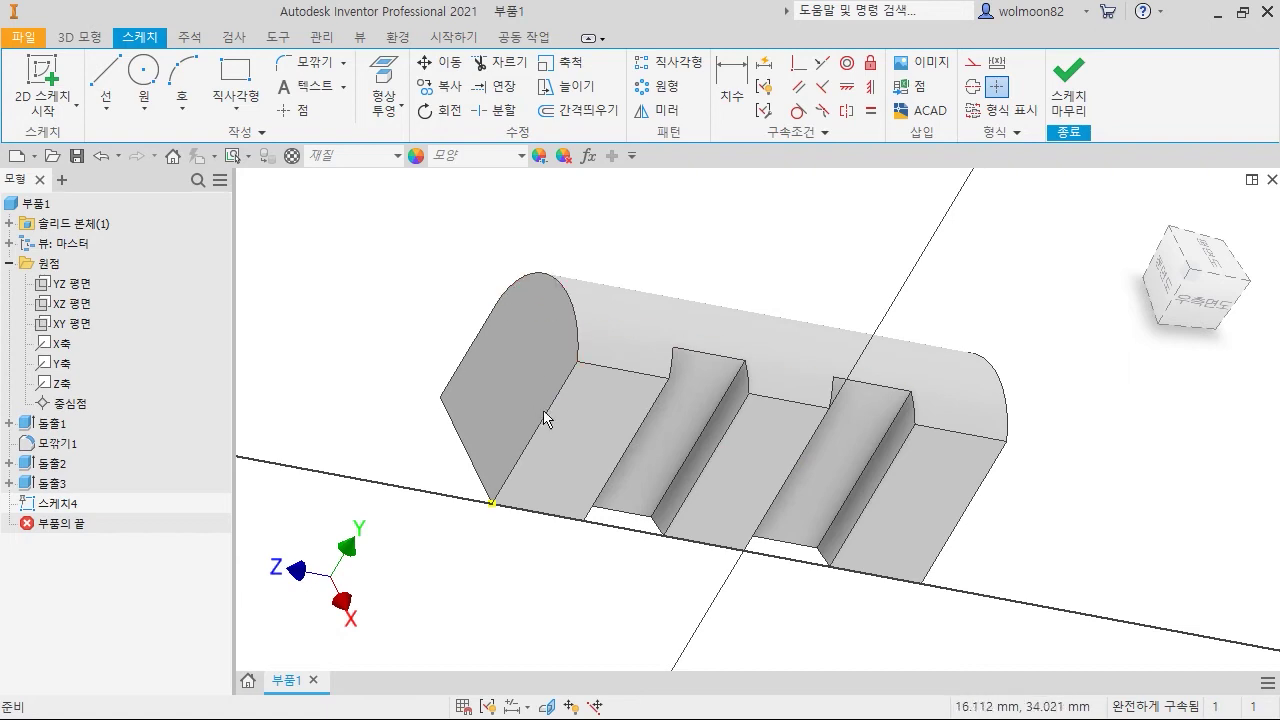
shift+middle_drag(440, 348, 420, 213)
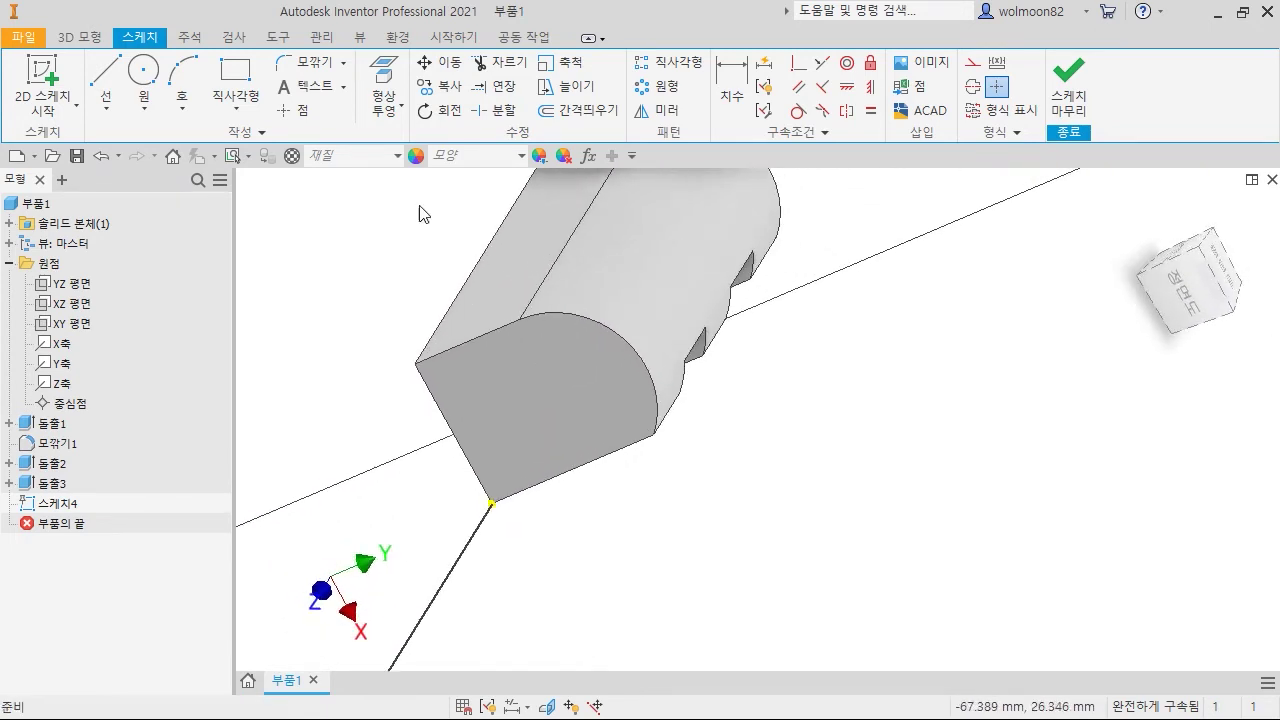
click(384, 82)
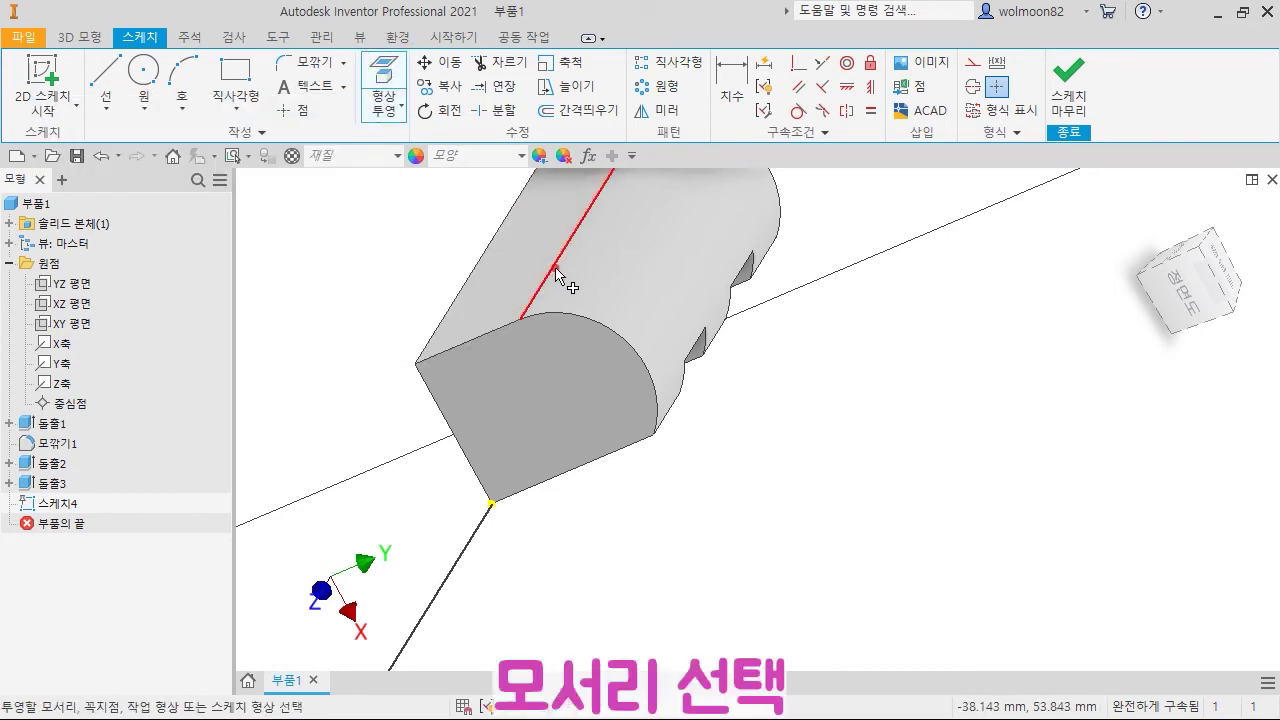
shift+middle_drag(845, 591, 737, 537)
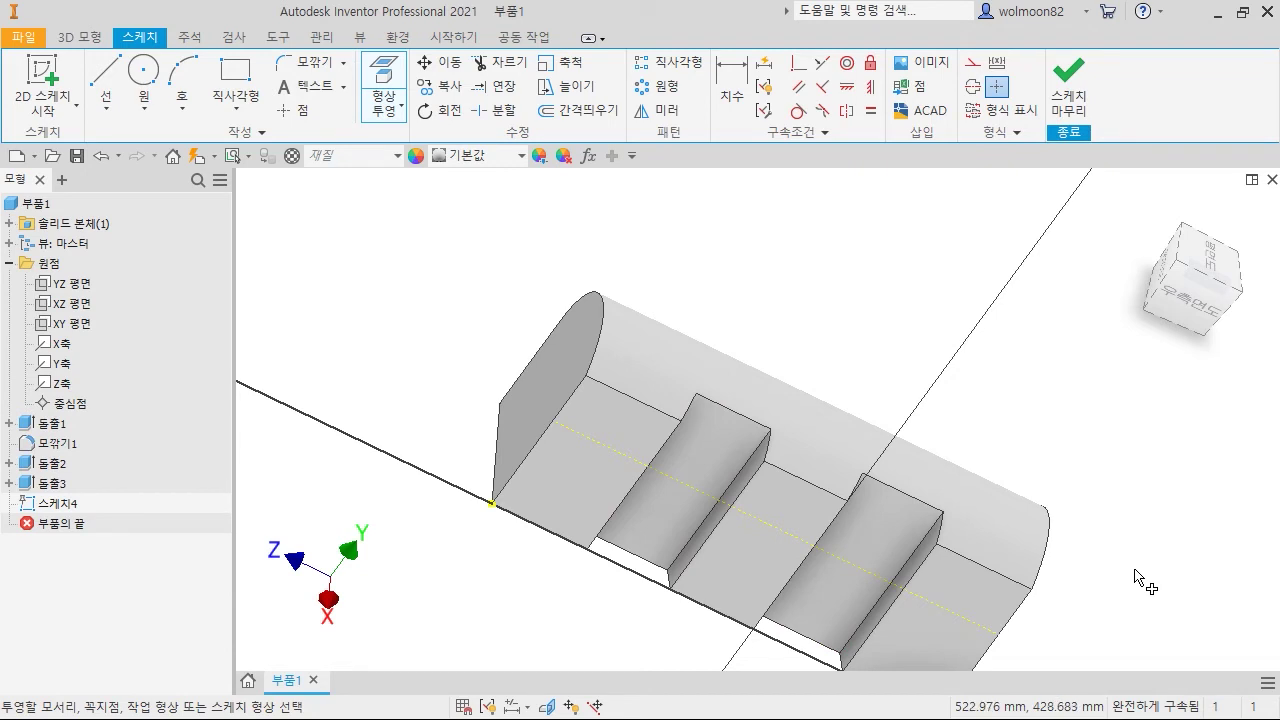
click(1187, 308)
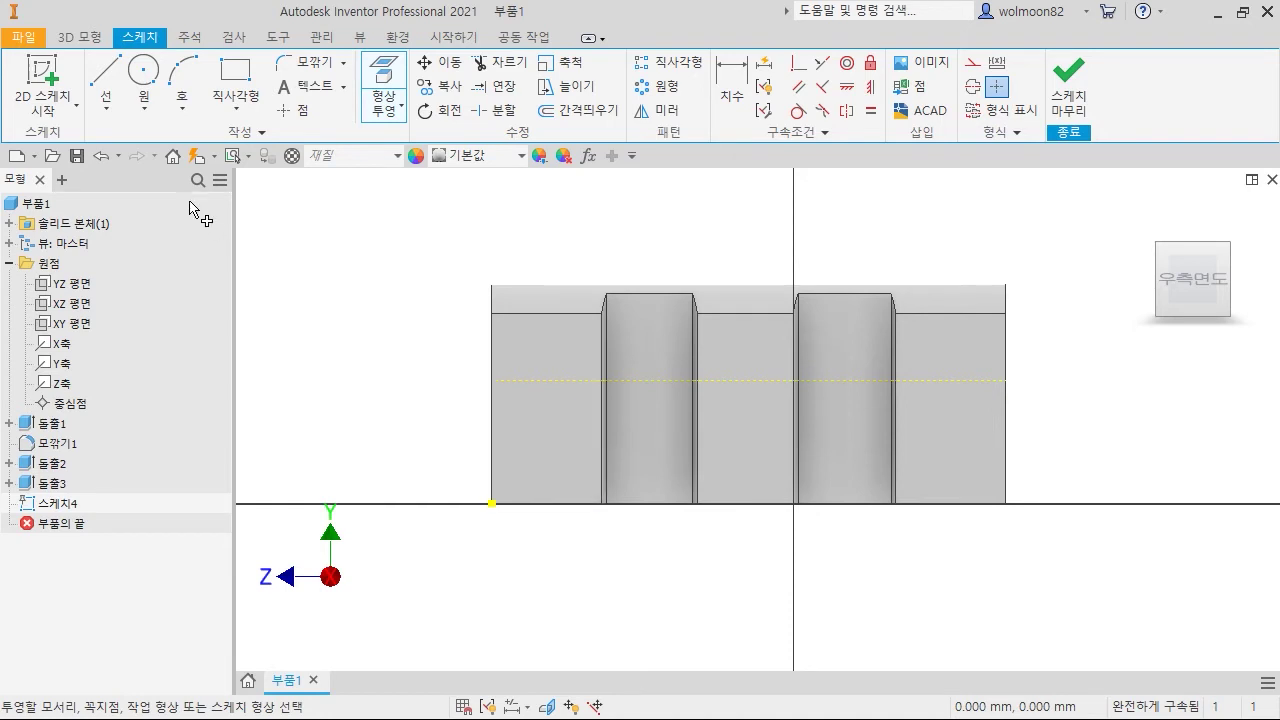
Sketch two circles about 22 mm in diameter centred on the projected line, on the middle and right flat areas.
click(143, 72)
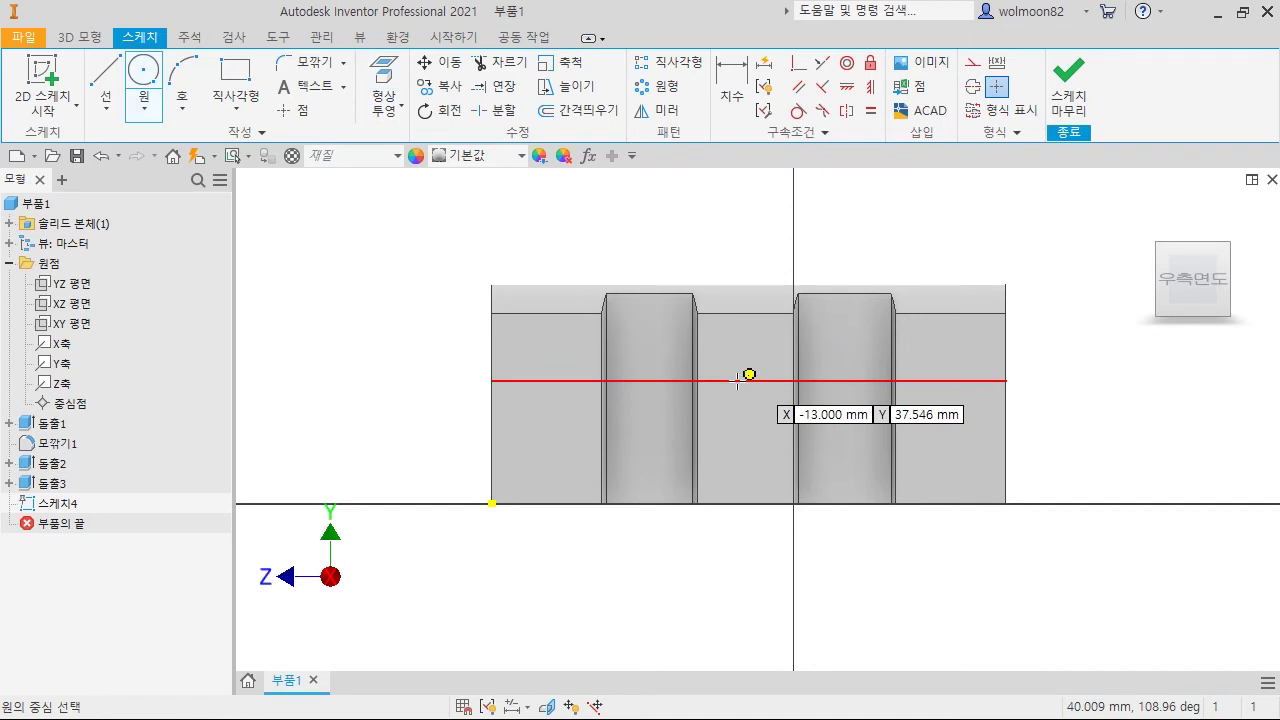
click(749, 380)
click(757, 414)
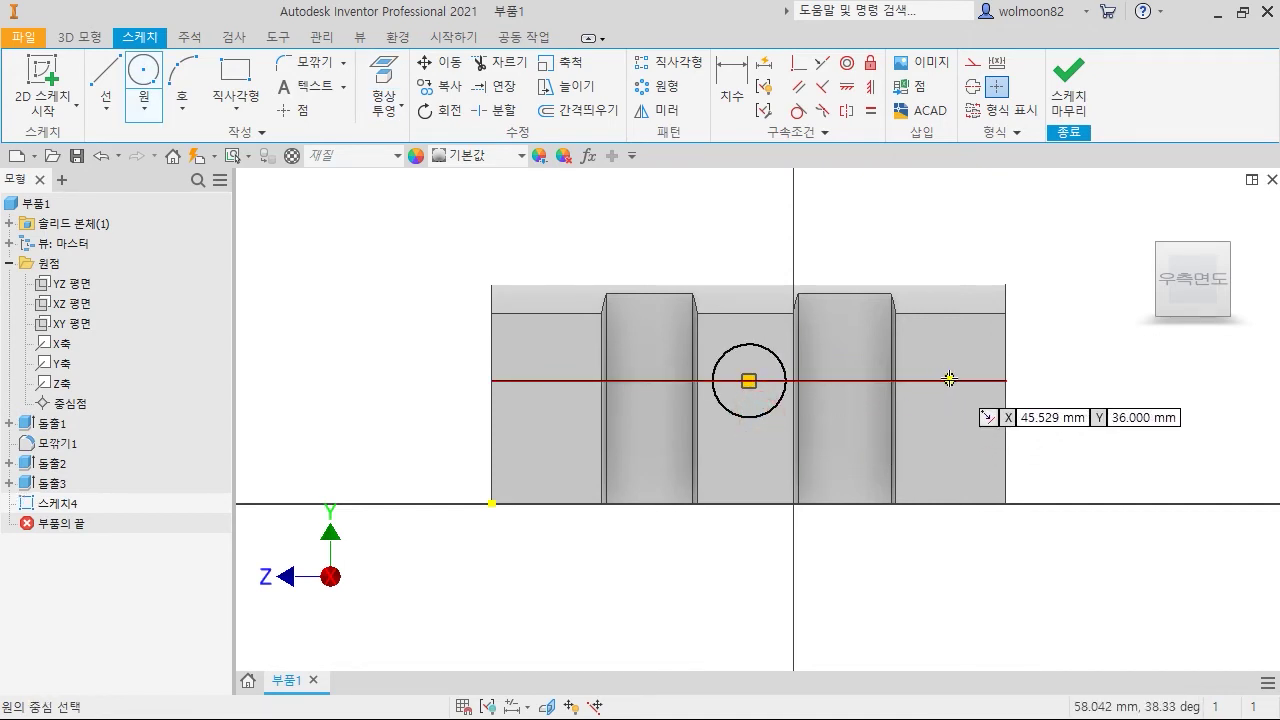
click(949, 380)
click(963, 415)
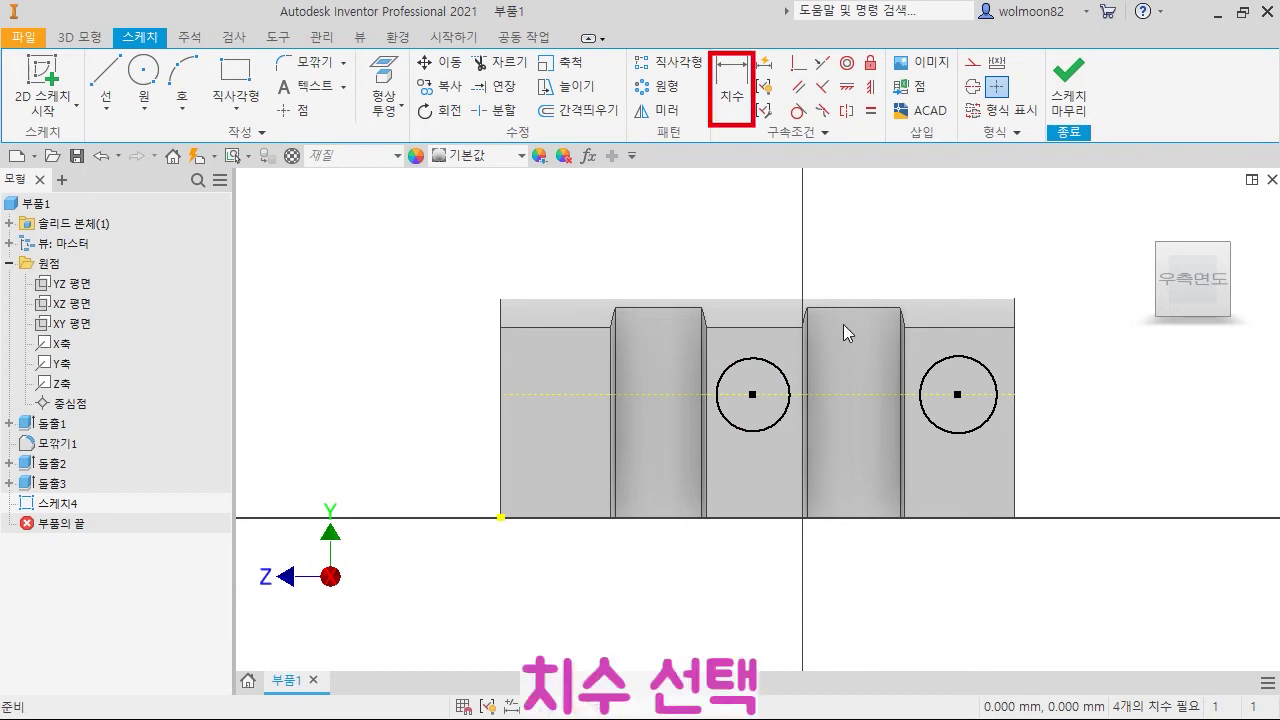
Dimension the right circle's centre 16 mm from the block's right end edge.
click(733, 100)
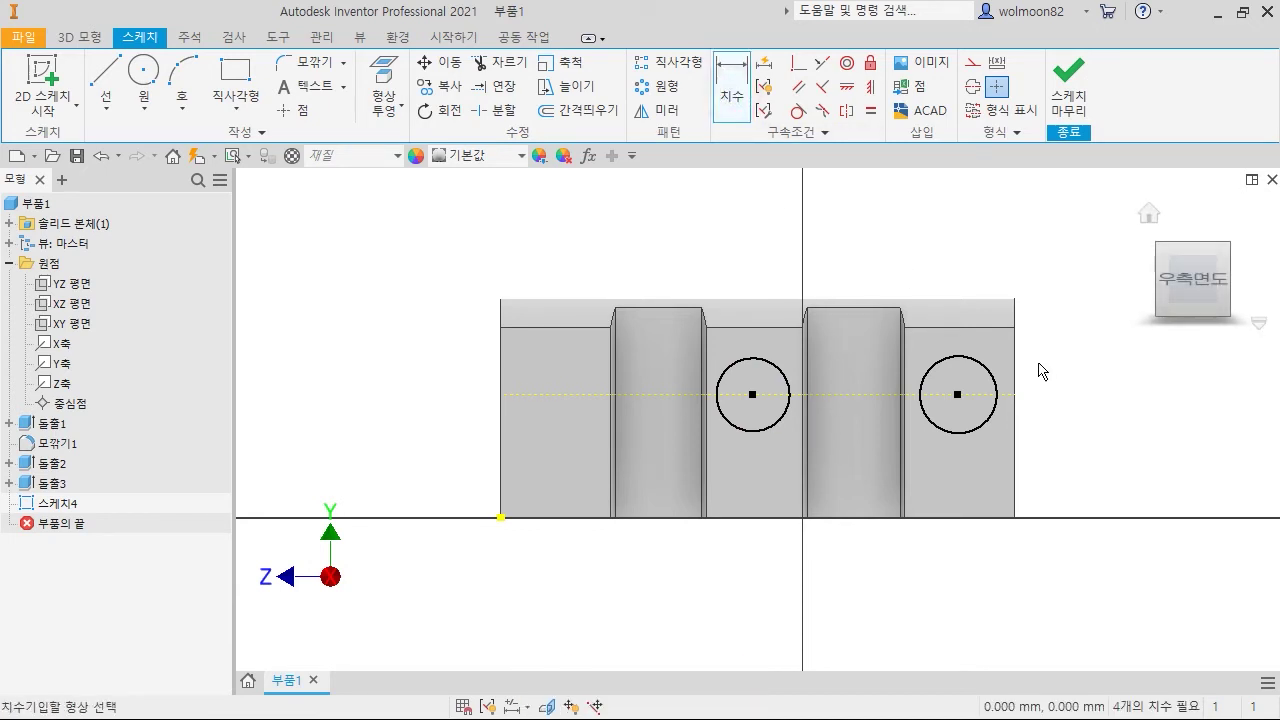
click(956, 396)
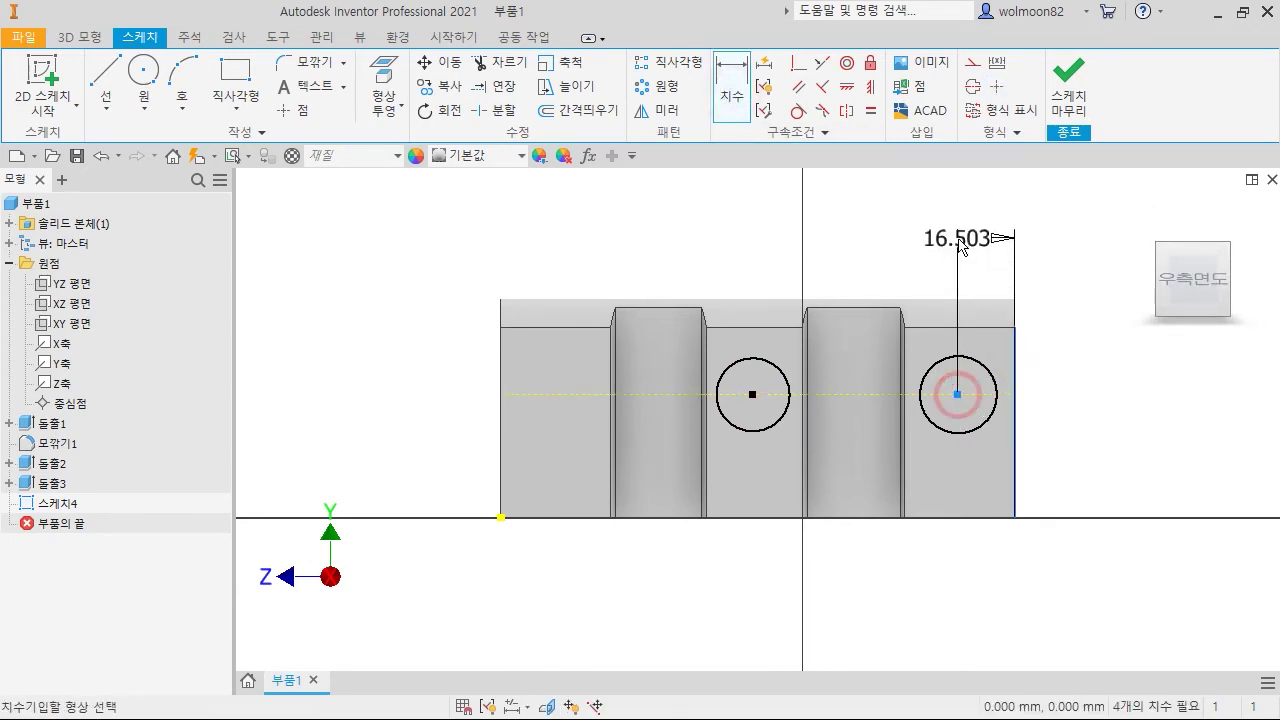
click(970, 242)
text(16)
key(Return)
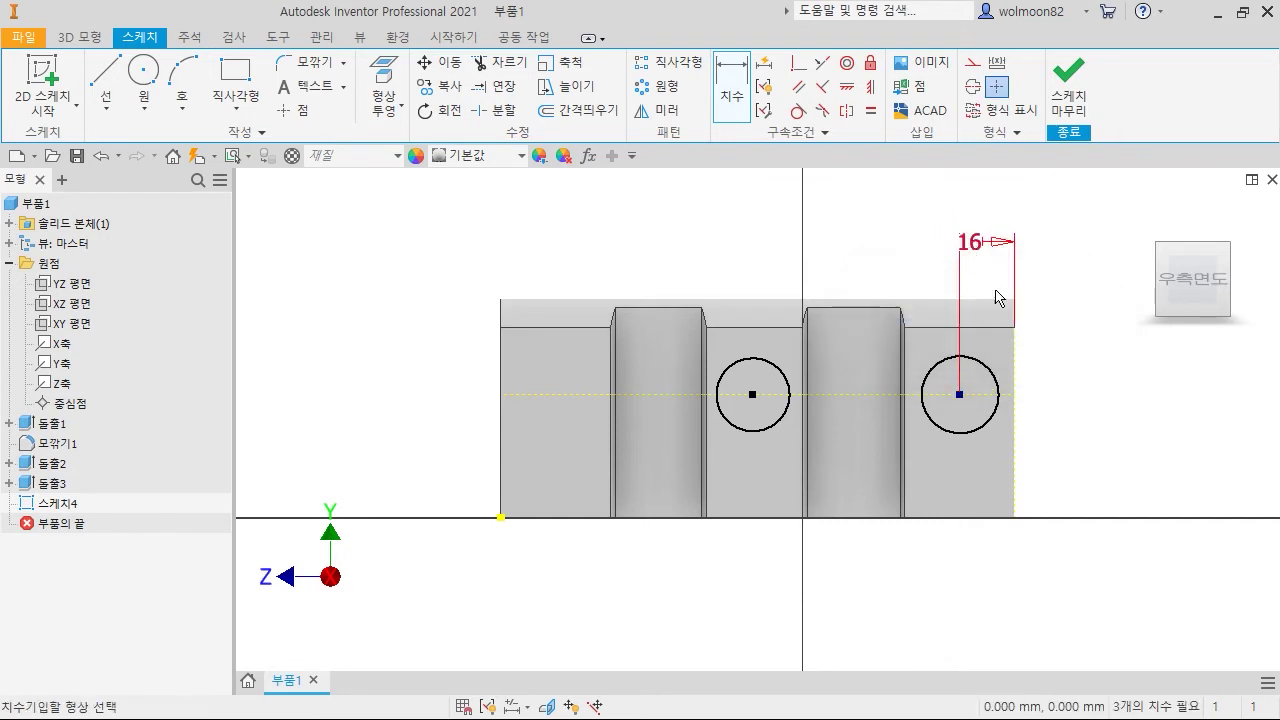
Set the distance between the two circle centres to 60 mm.
click(956, 396)
click(752, 394)
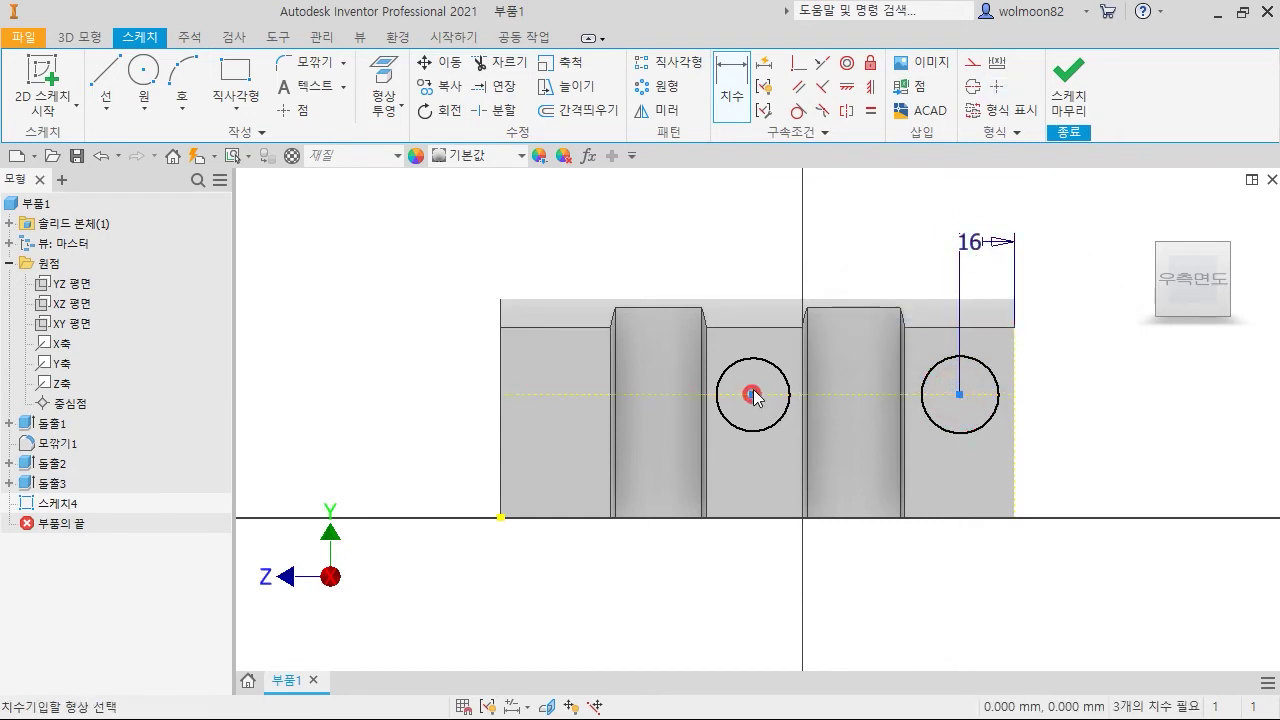
click(770, 245)
text(60)
key(Return)
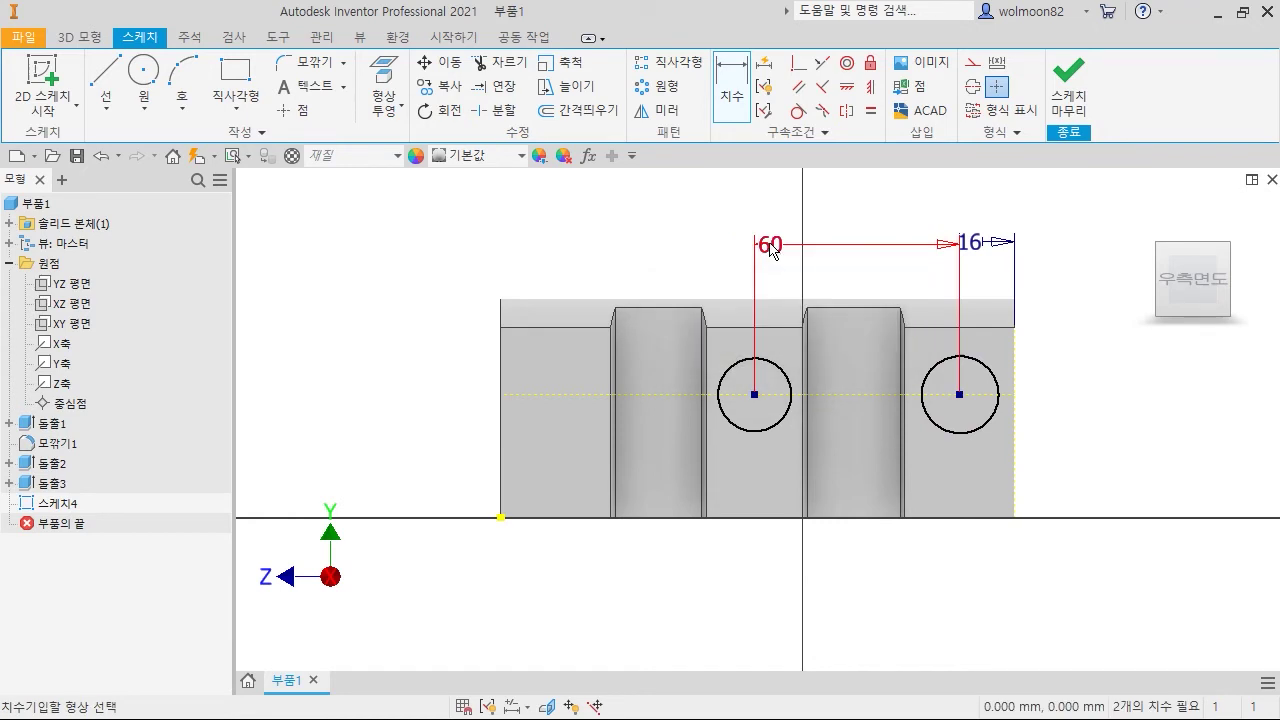
Delete the 16 mm and 60 mm position dimensions from the sketch.
key(Escape)
drag(1021, 277, 897, 222)
key(Delete)
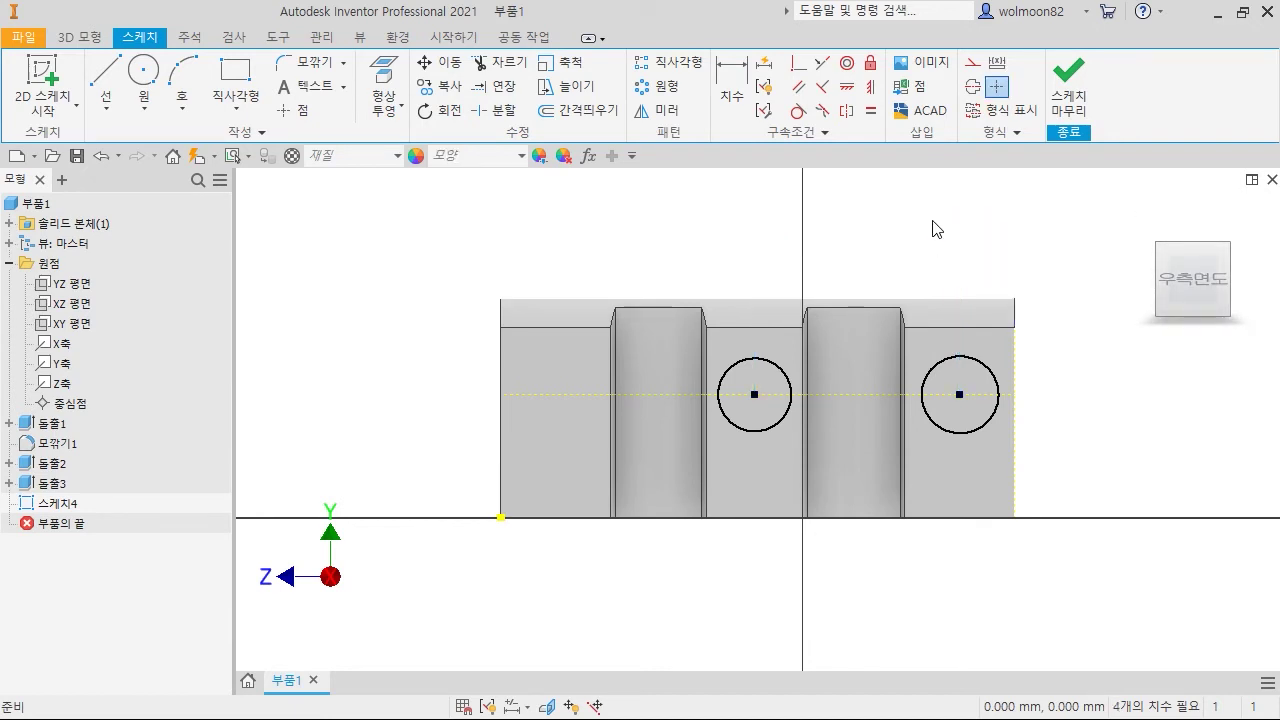
Constrain the left circle's centre vertically to the midpoint of the middle flat area's upper edge.
click(868, 90)
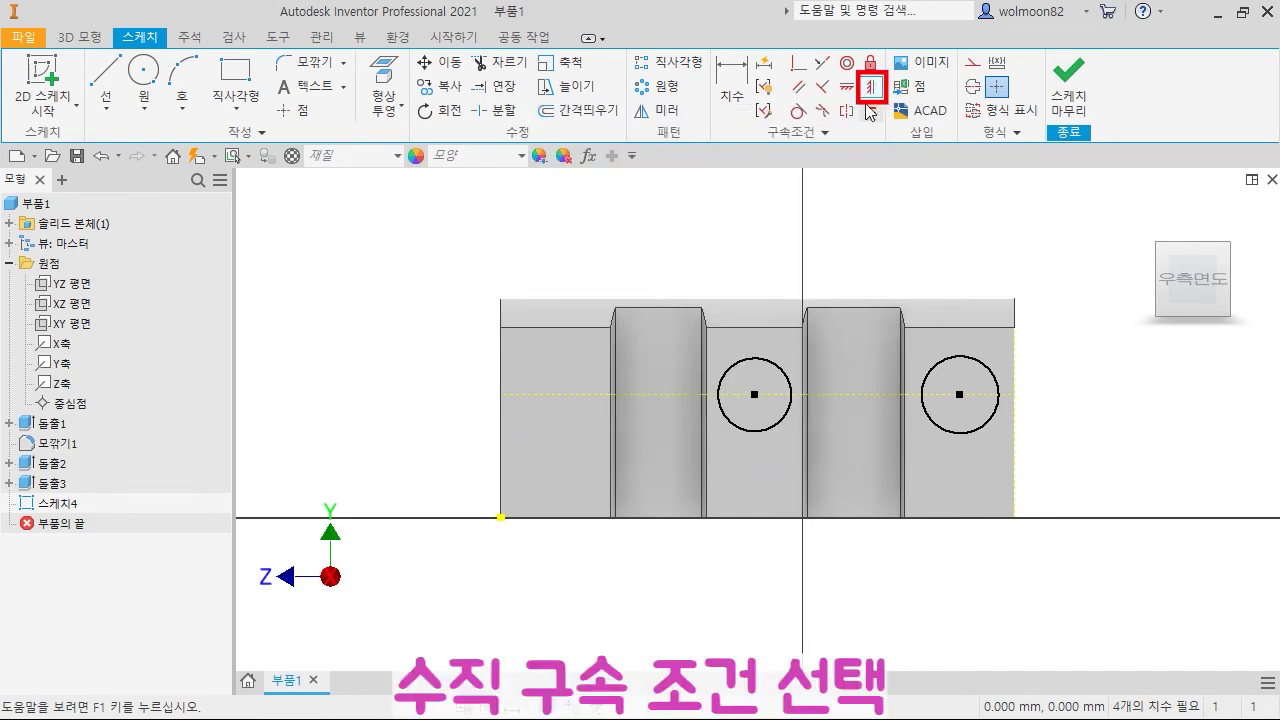
scroll(750, 400, up, 3)
click(763, 384)
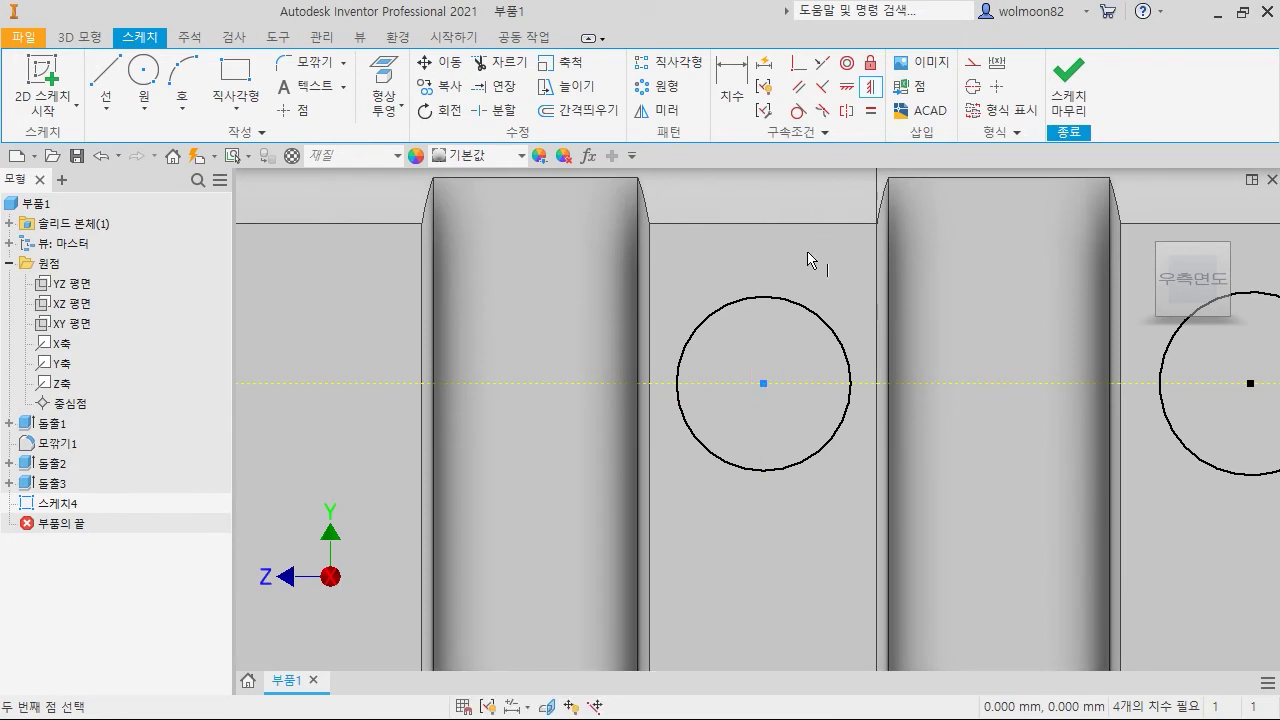
click(764, 225)
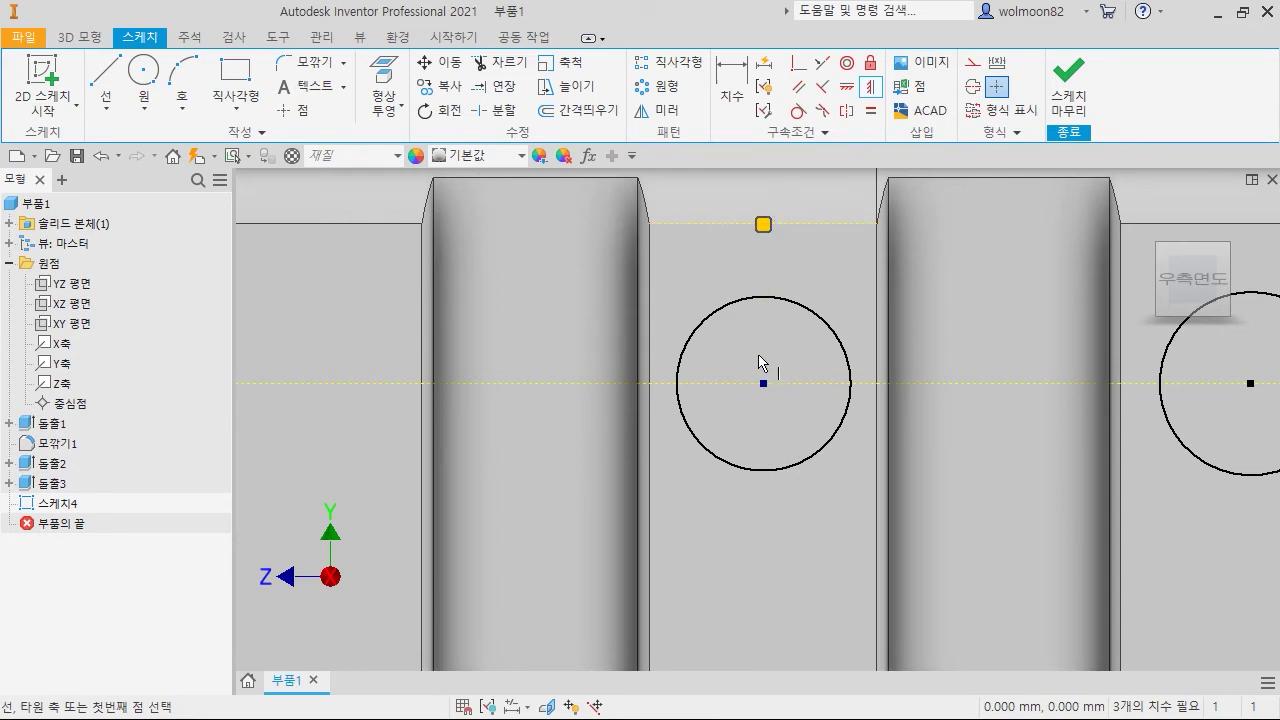
Constrain the right circle's centre vertically to the midpoint of the right flat area's upper edge.
scroll(955, 497, up, 2)
scroll(955, 497, down, 2)
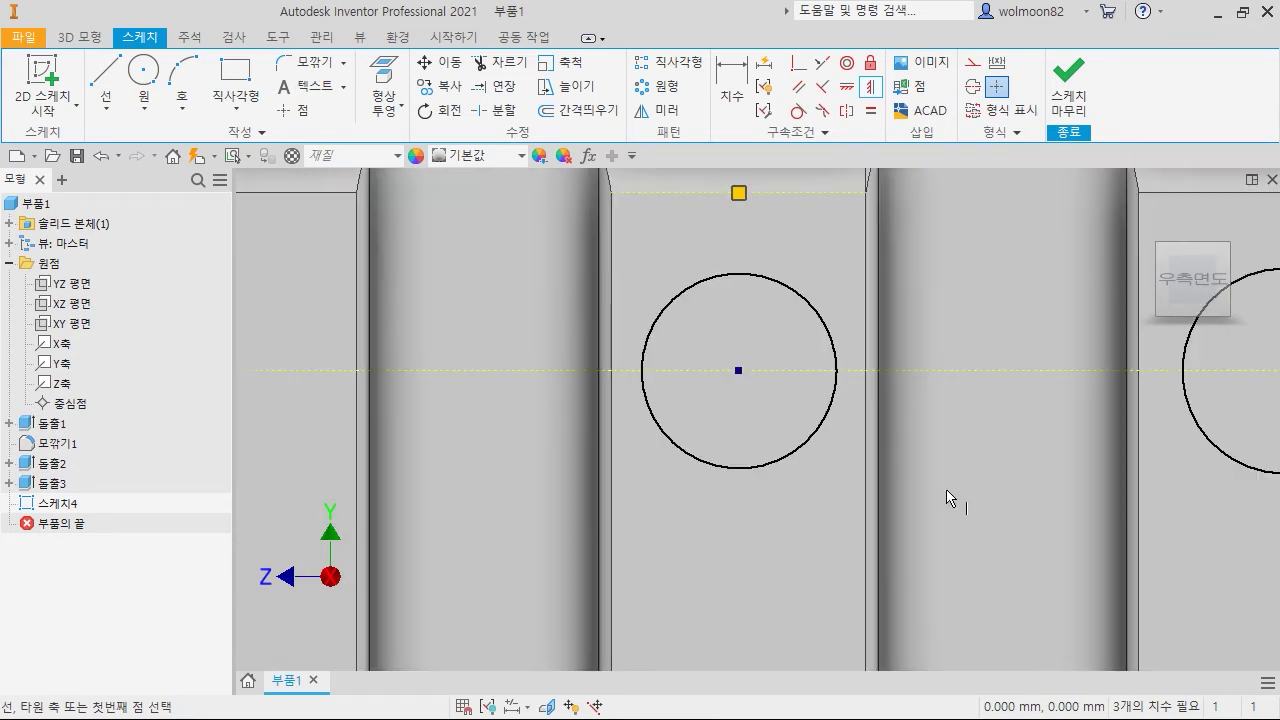
middle_drag(957, 534, 598, 590)
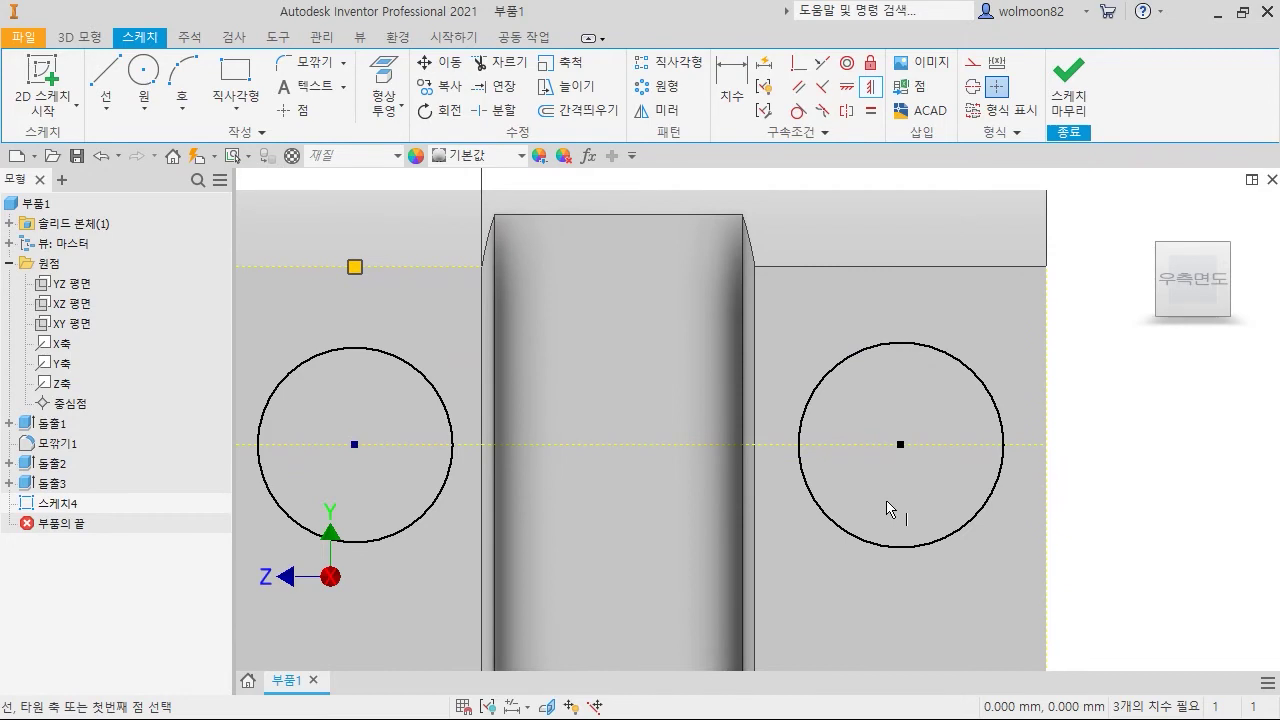
click(901, 445)
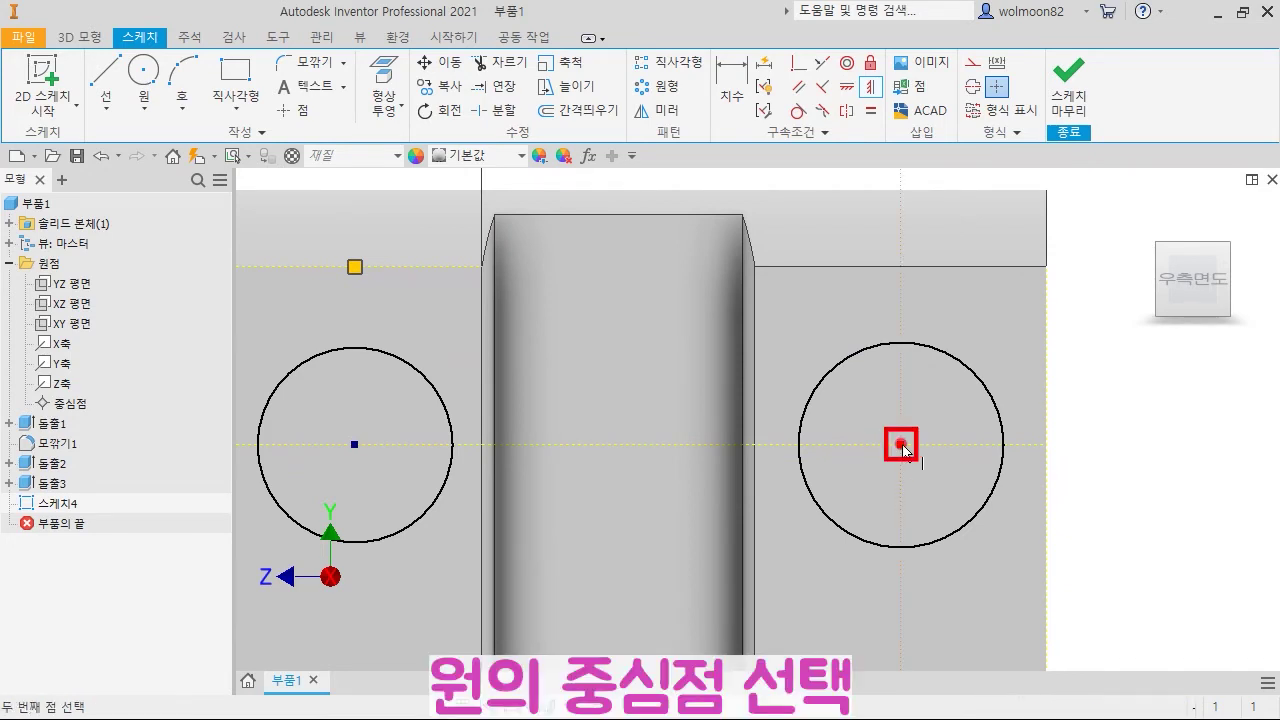
click(901, 268)
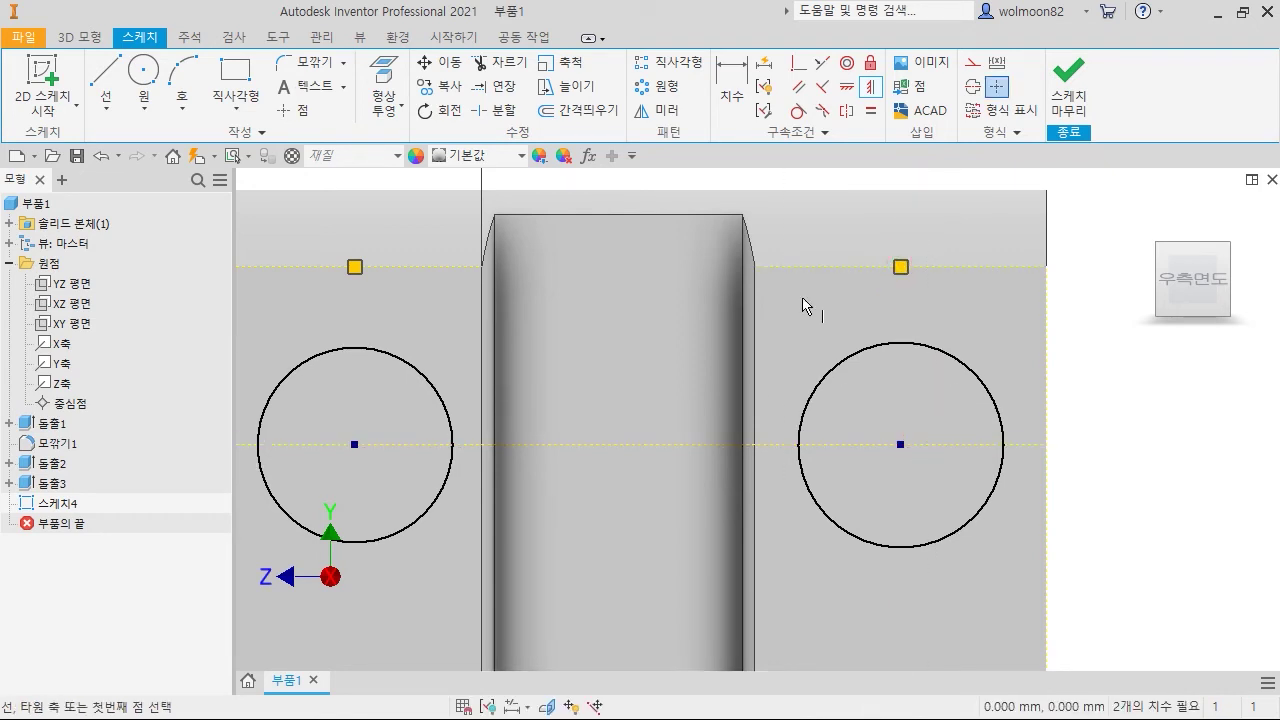
Set the right circle's diameter to 25 mm.
click(731, 88)
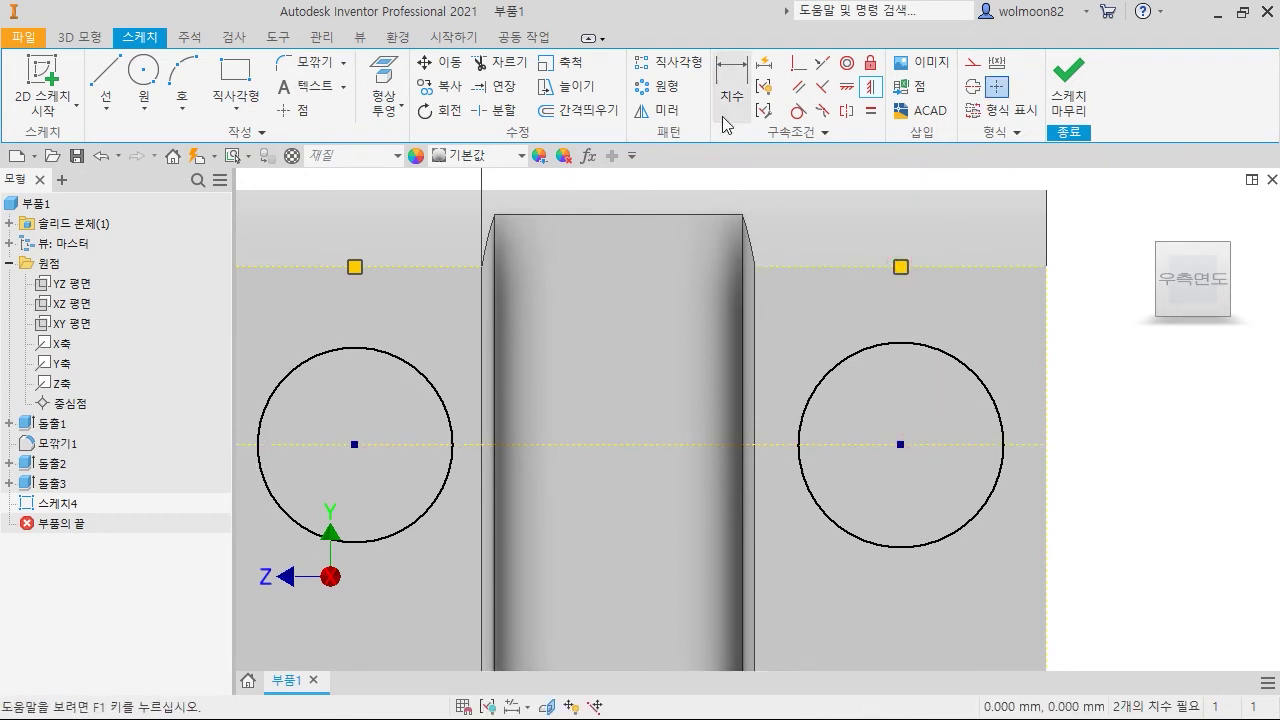
click(966, 363)
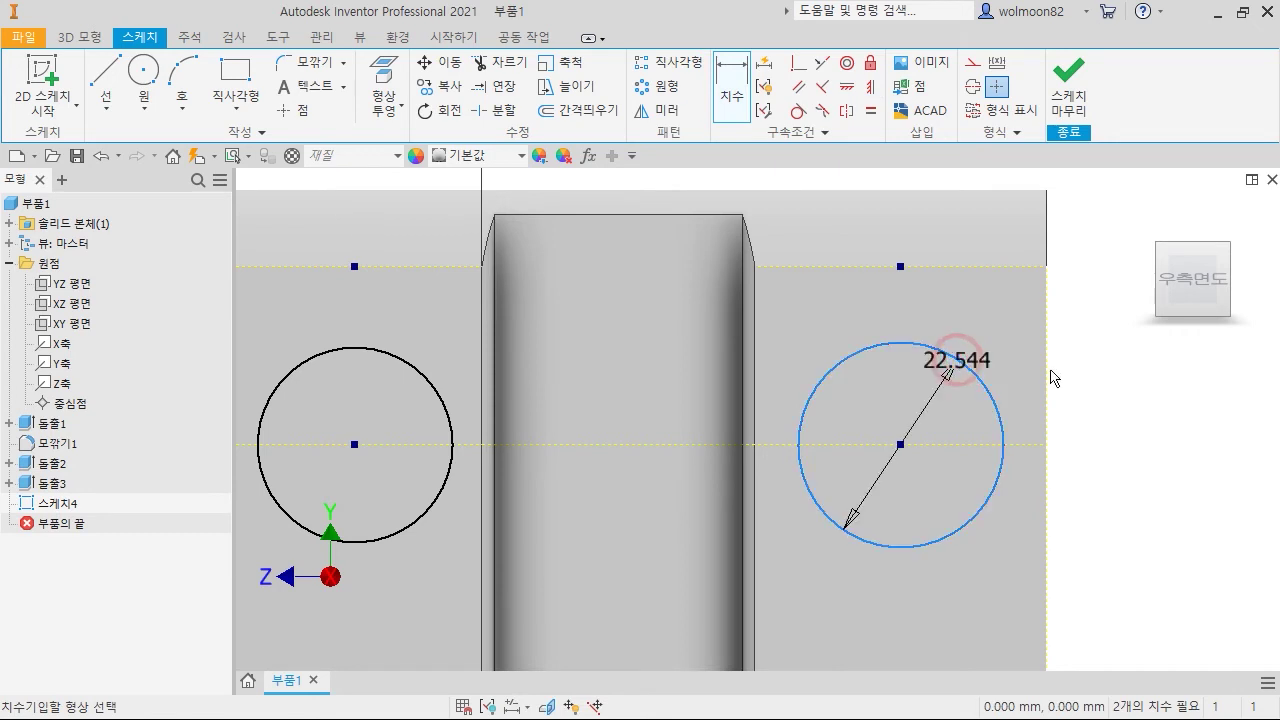
click(1108, 386)
text(2)
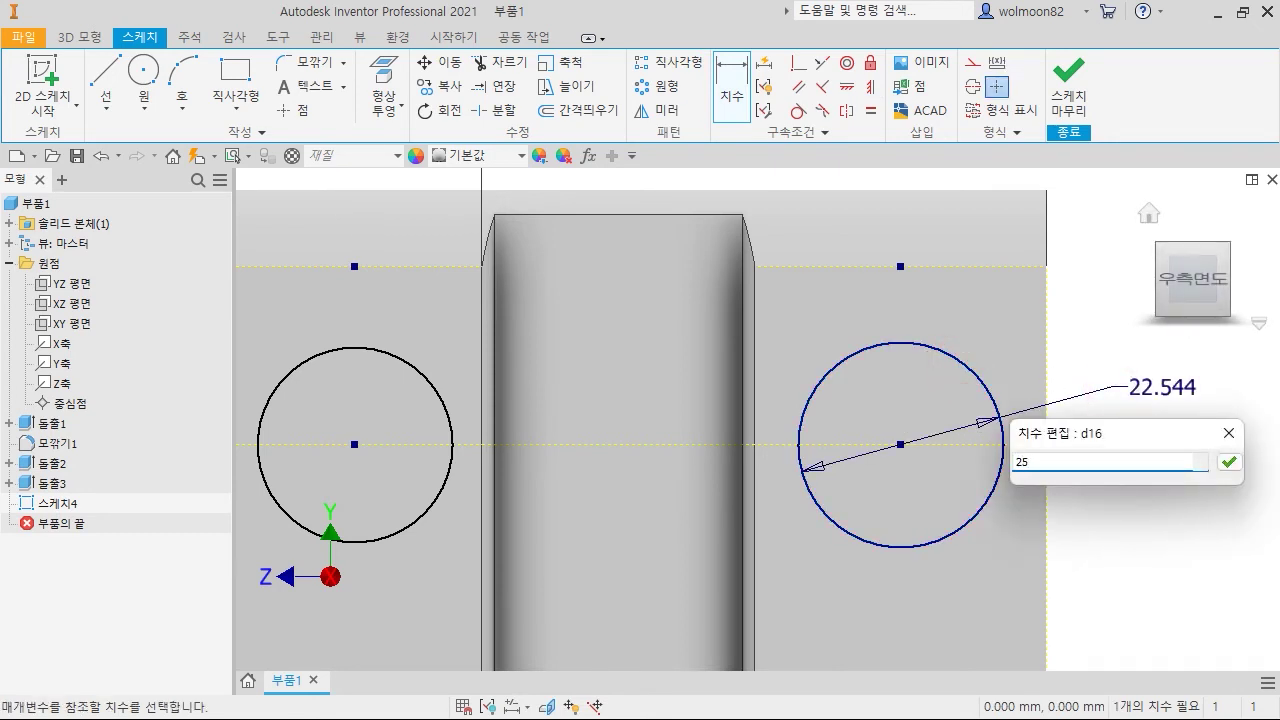
text(5)
key(Return)
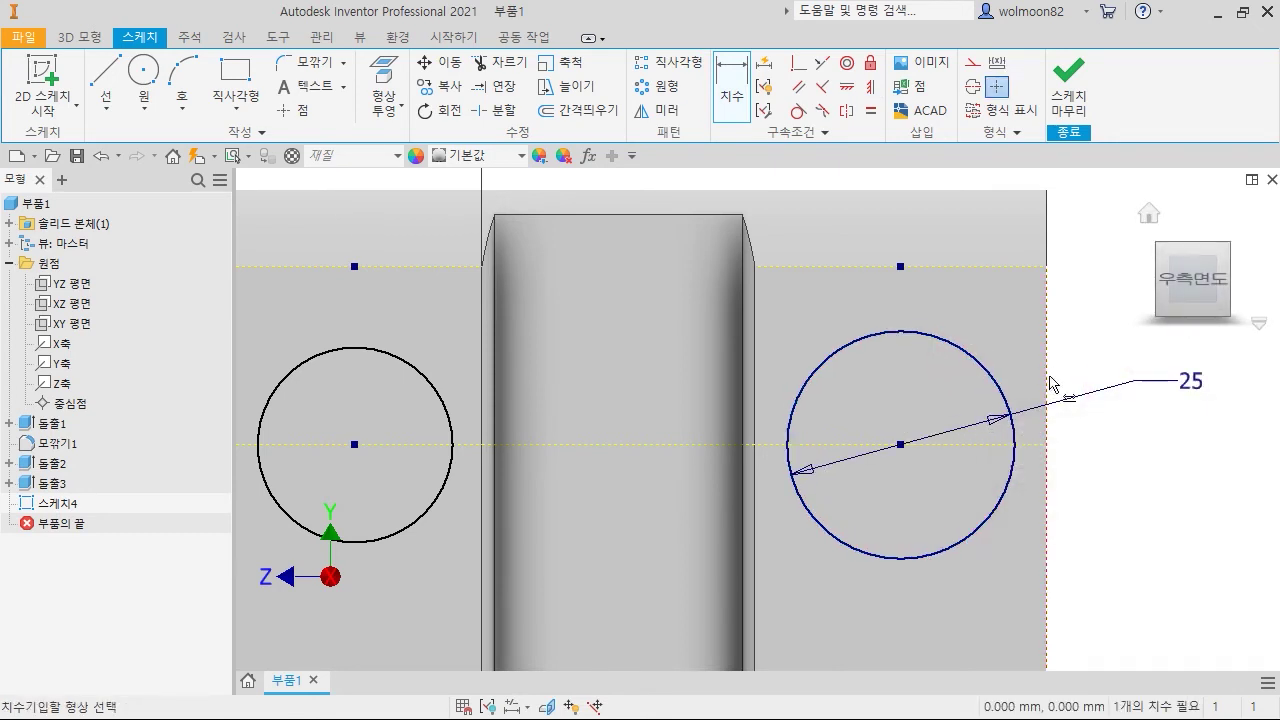
Apply an Equal constraint between the right circle and the left circle.
click(872, 112)
click(912, 332)
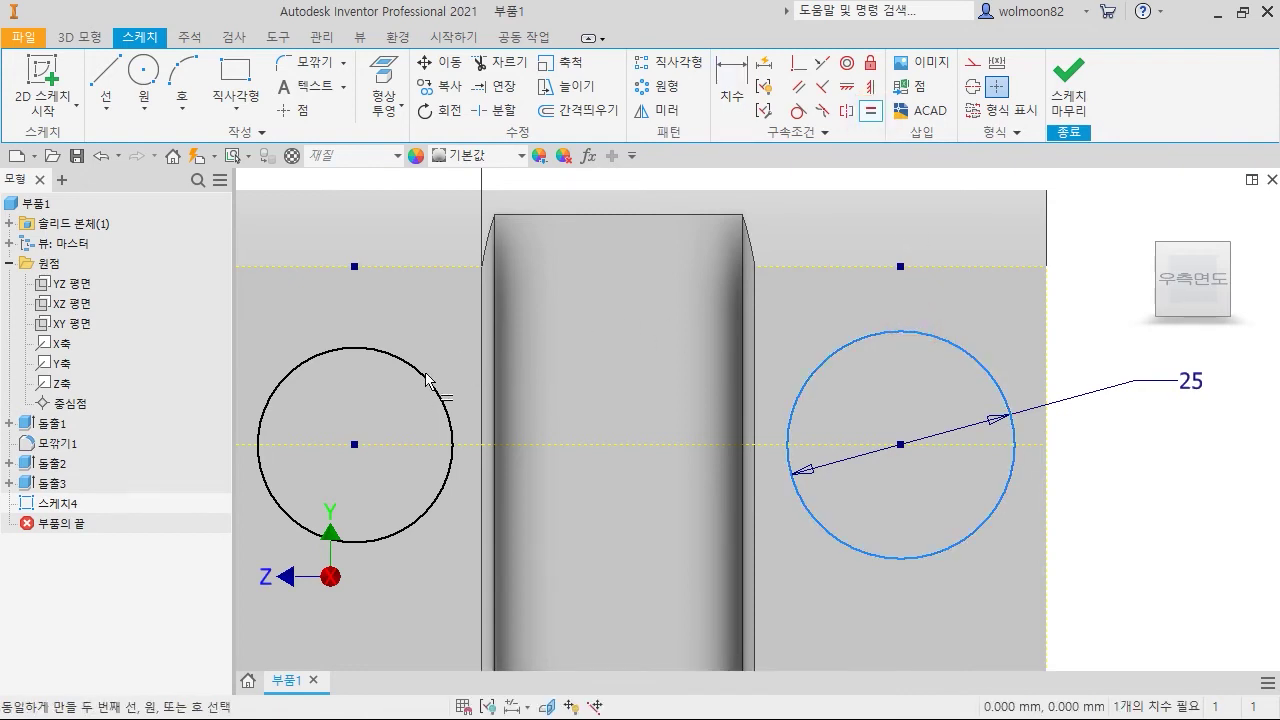
click(426, 380)
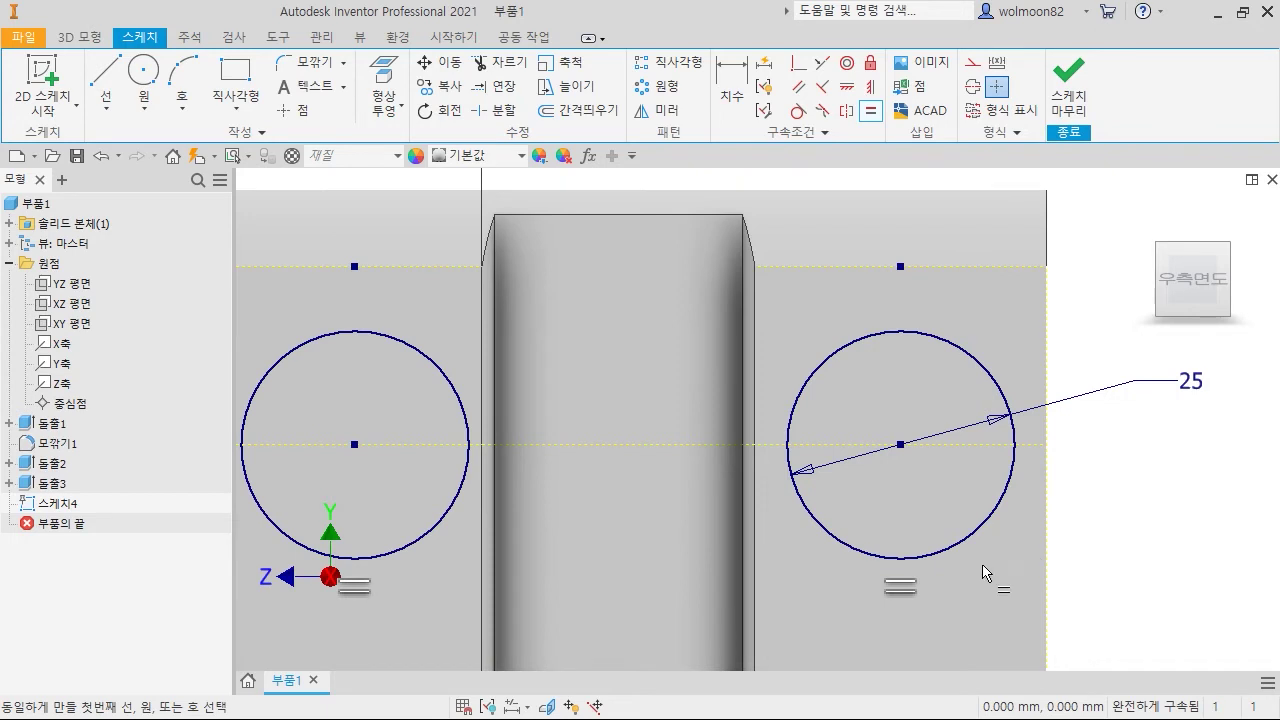
Finish the circle sketch and set up an 8 mm outward extrusion of both 25 mm circles.
scroll(846, 514, down, 2)
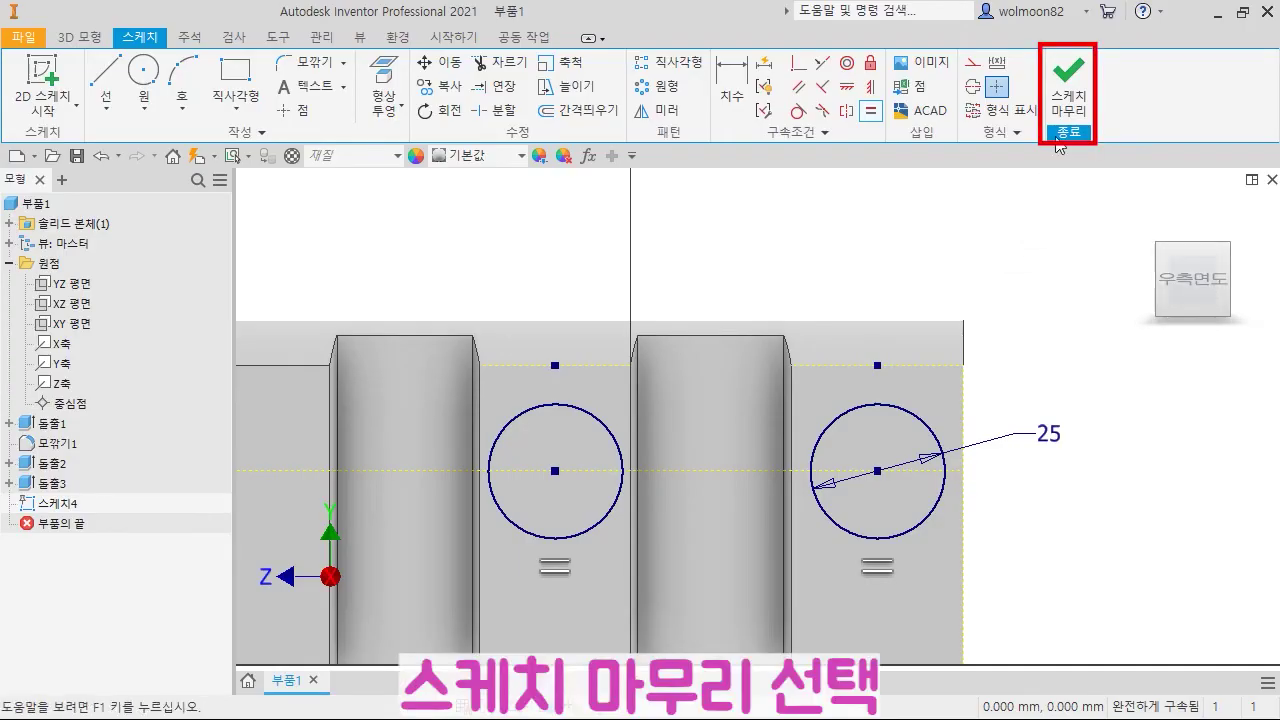
click(1069, 104)
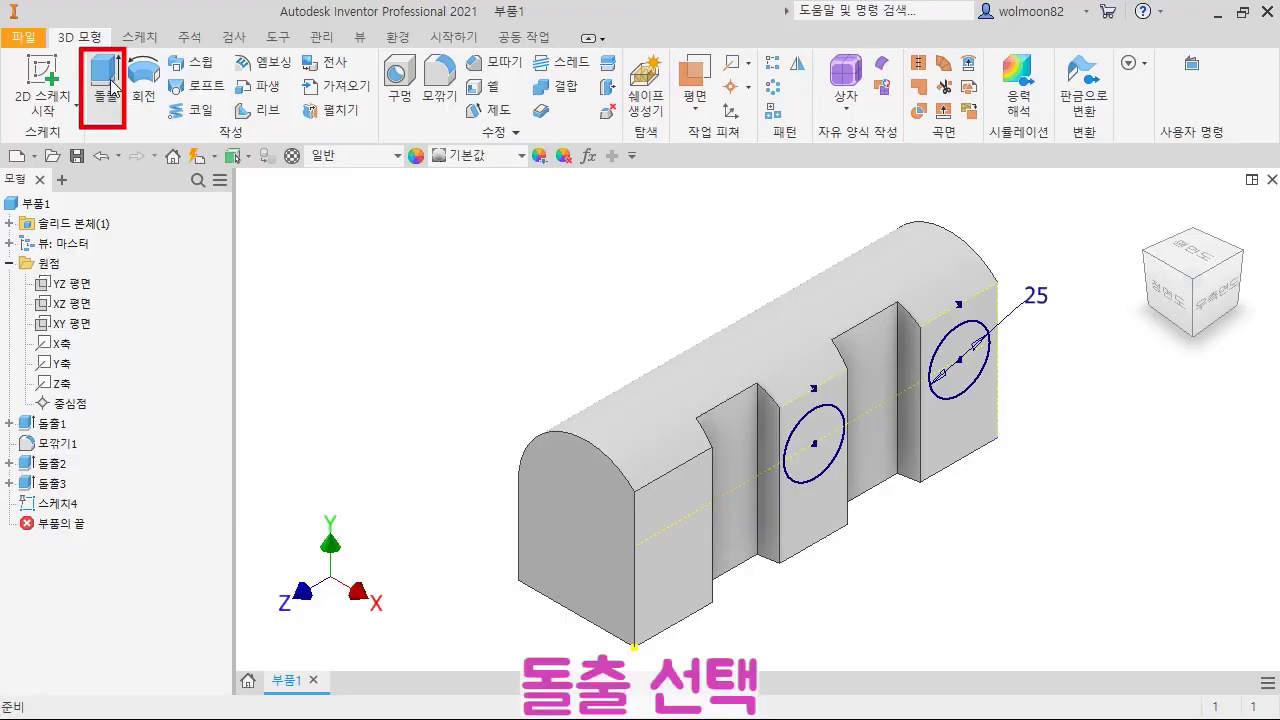
click(104, 86)
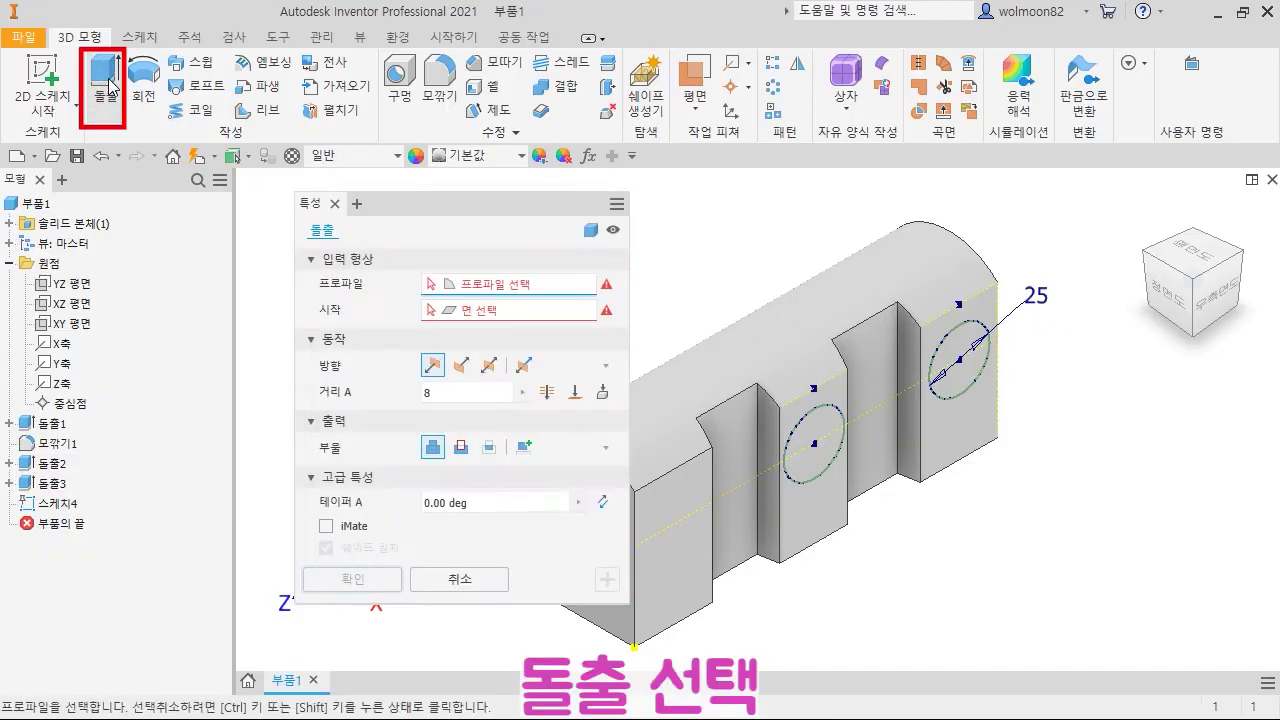
click(955, 360)
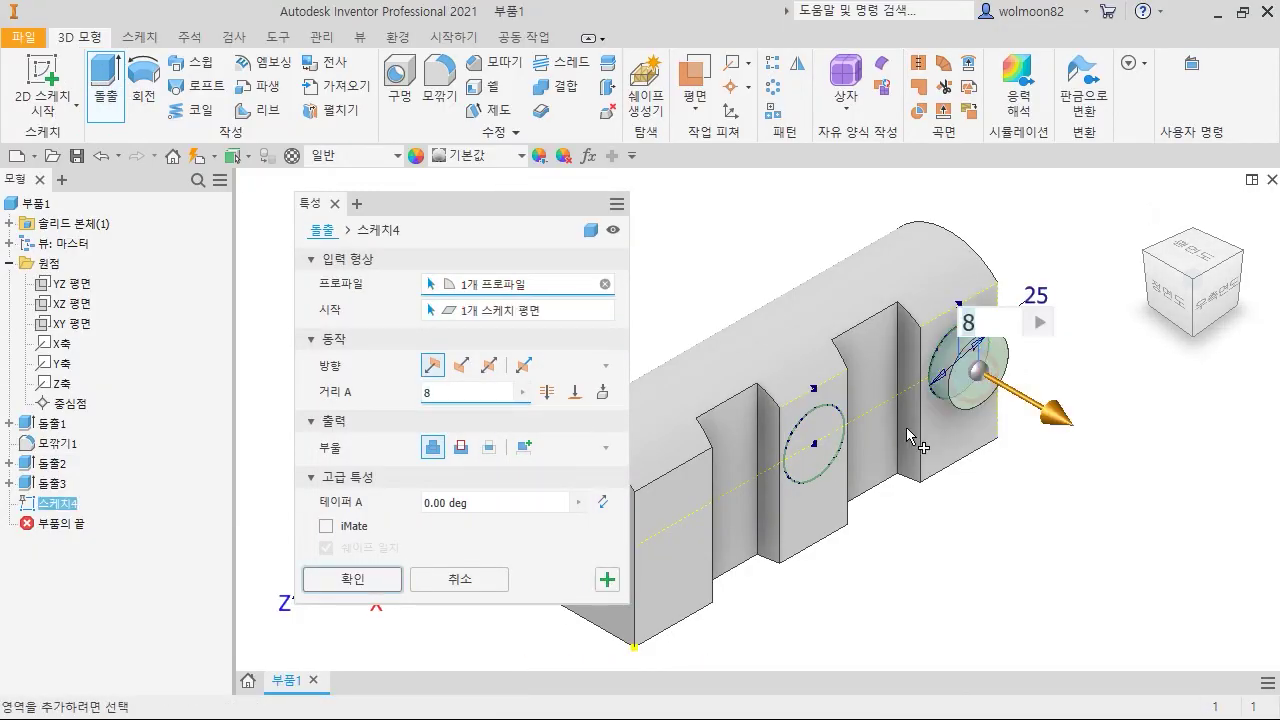
click(823, 467)
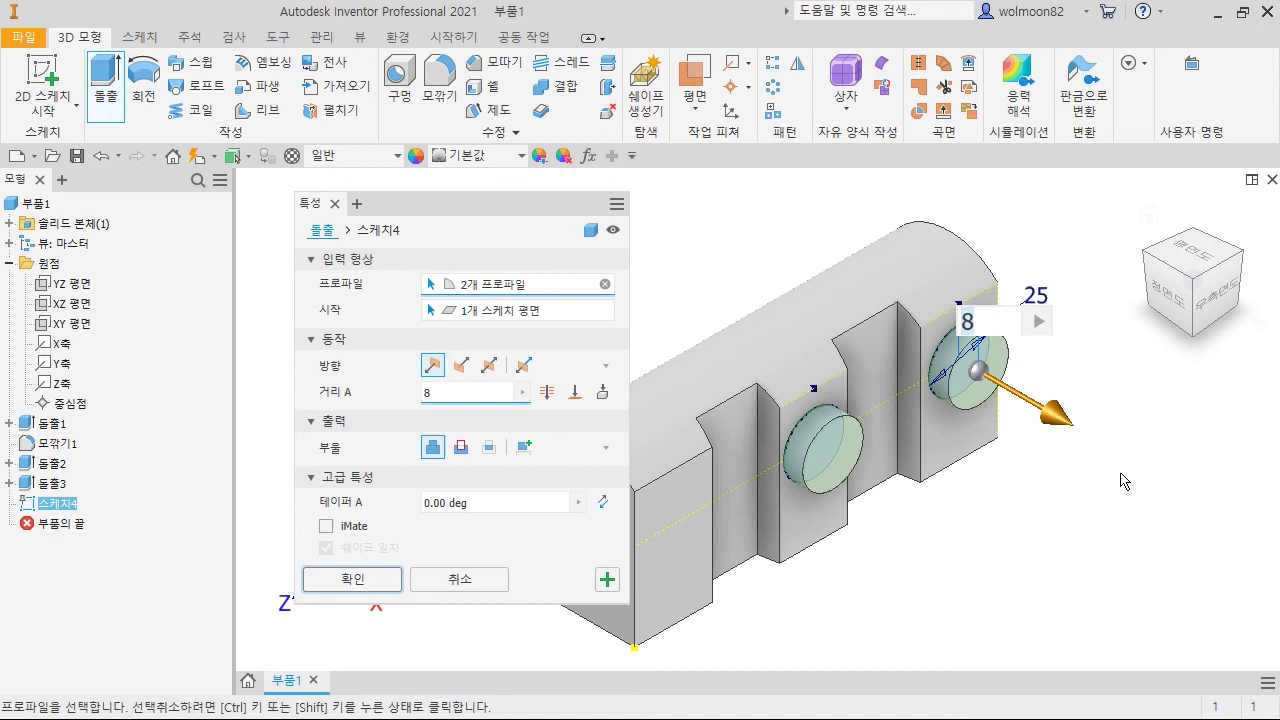
Apply a -10° taper to the two-circle extrusion so both bosses narrow outward, and complete the feature.
click(1192, 262)
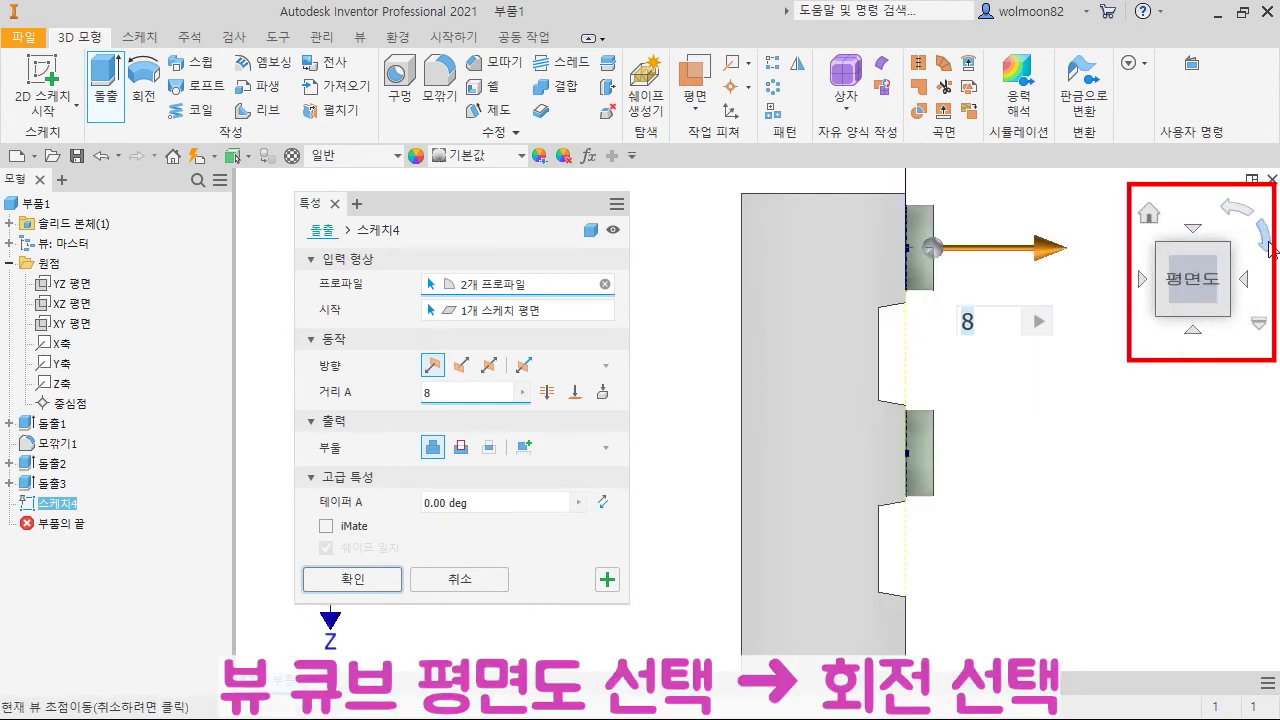
click(1267, 245)
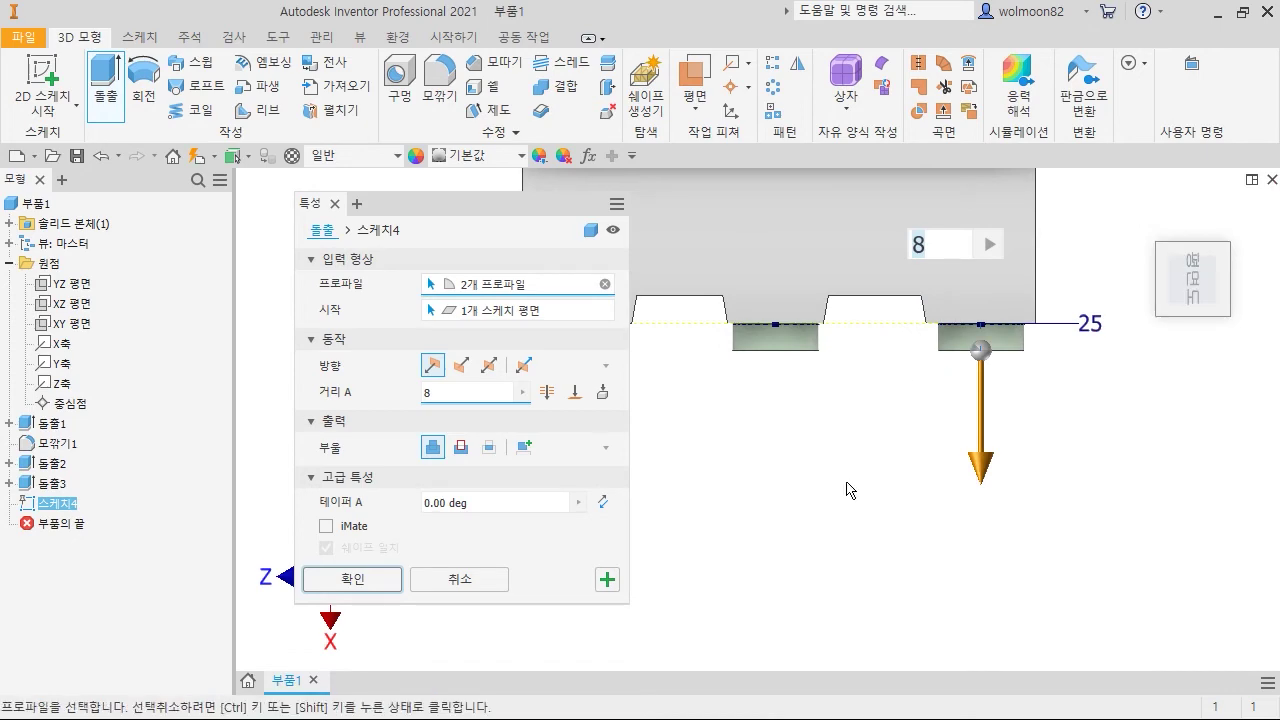
mouse_move(870, 515)
mouse_down()
mouse_move(980, 617)
mouse_move(949, 614)
mouse_up()
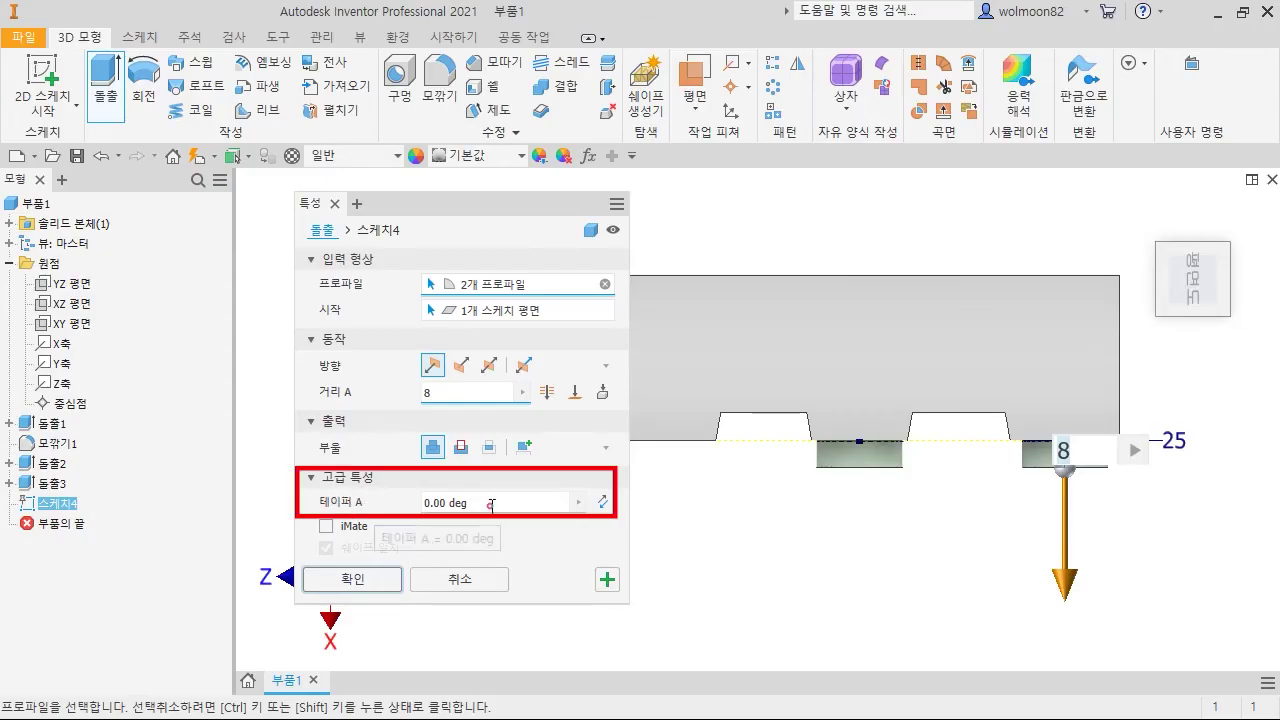
click(555, 503)
text(10)
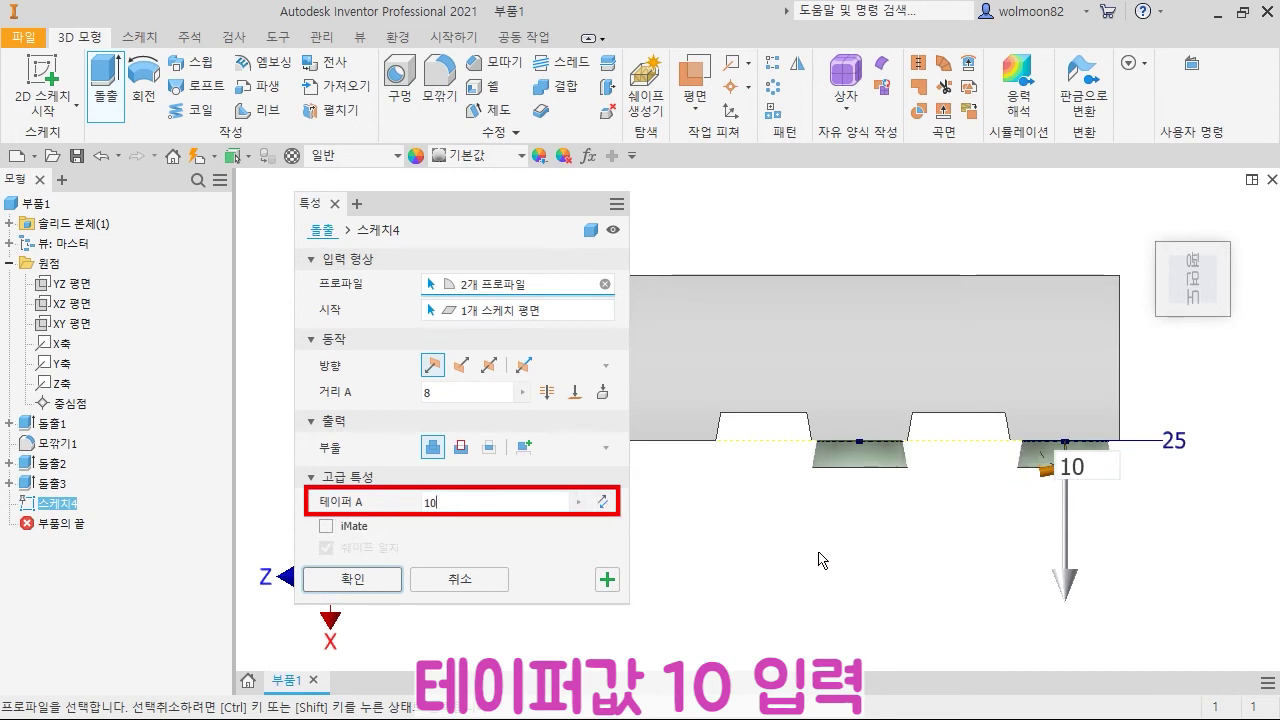
click(604, 502)
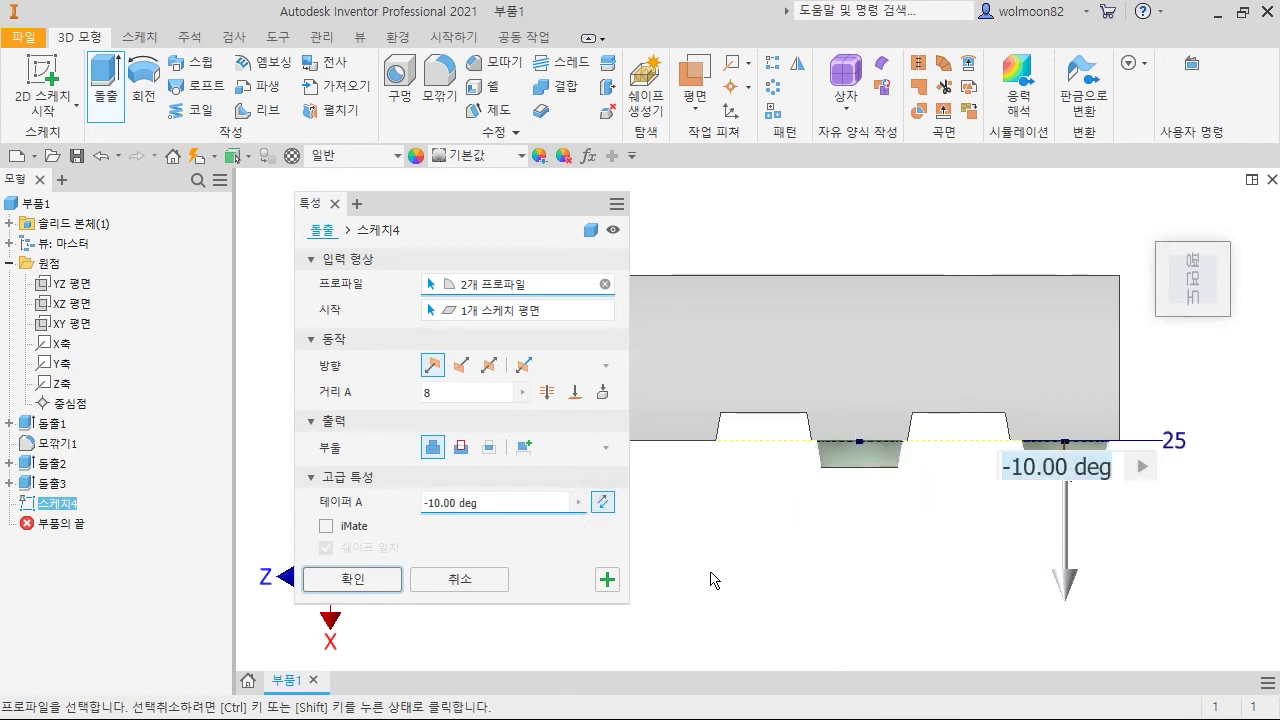
click(353, 580)
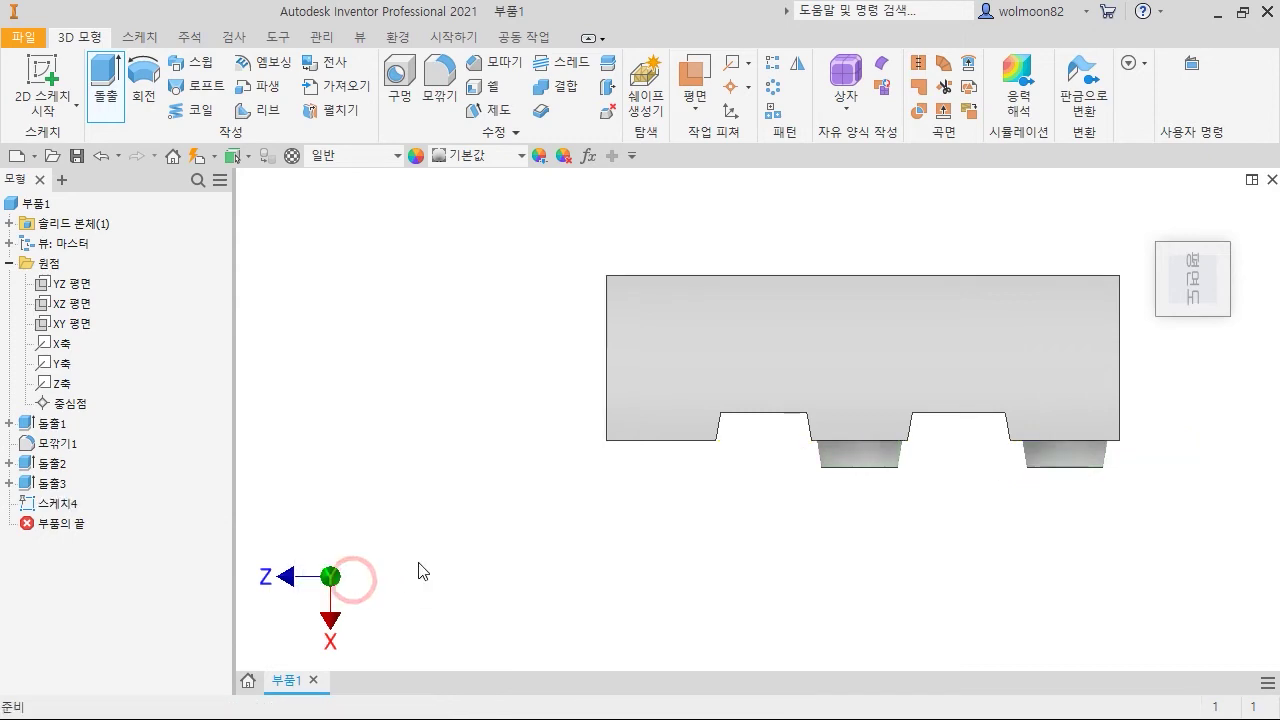
Configure a counterbored 20 mm through hole with a 30 mm counterbore diameter and 24 mm counterbore depth.
click(1147, 213)
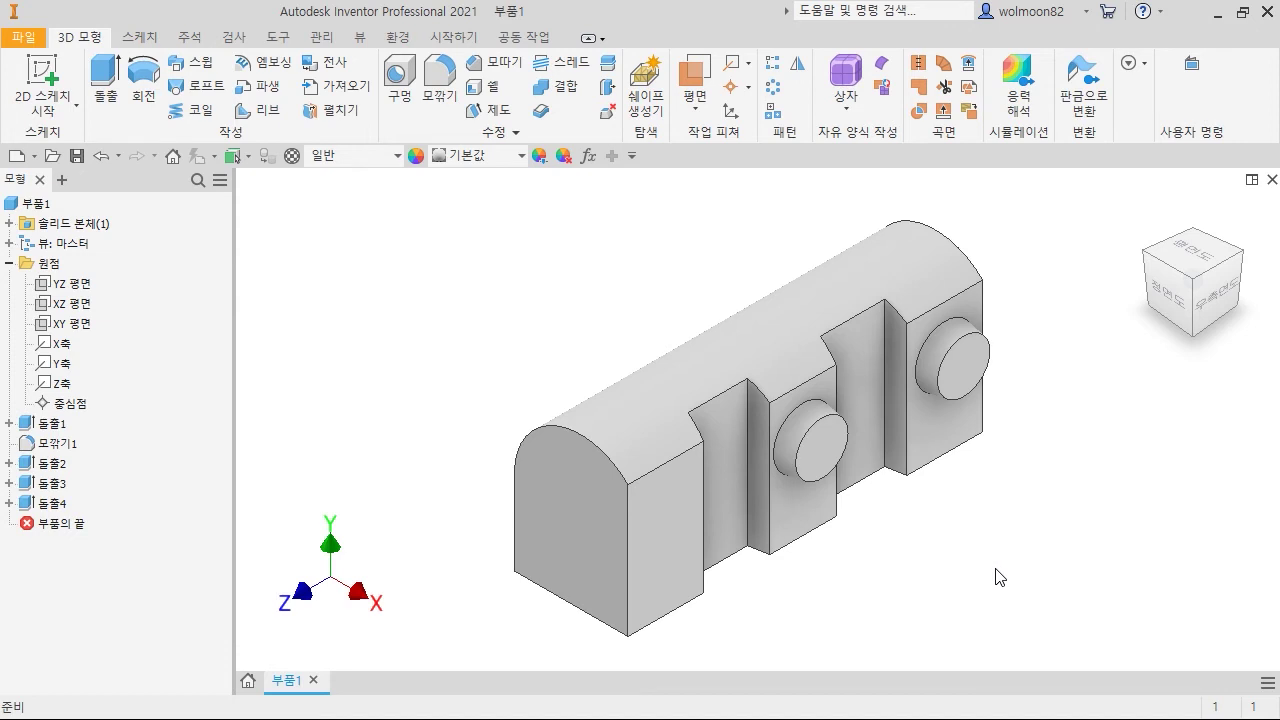
click(399, 78)
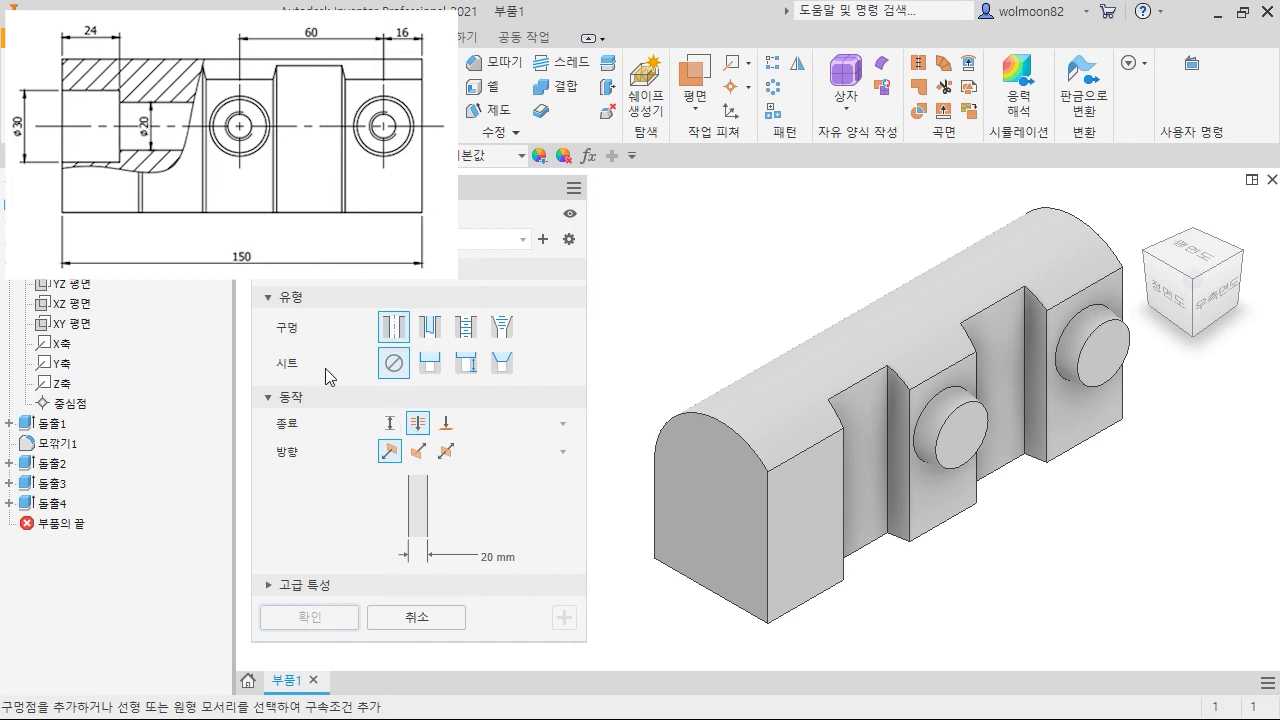
click(430, 366)
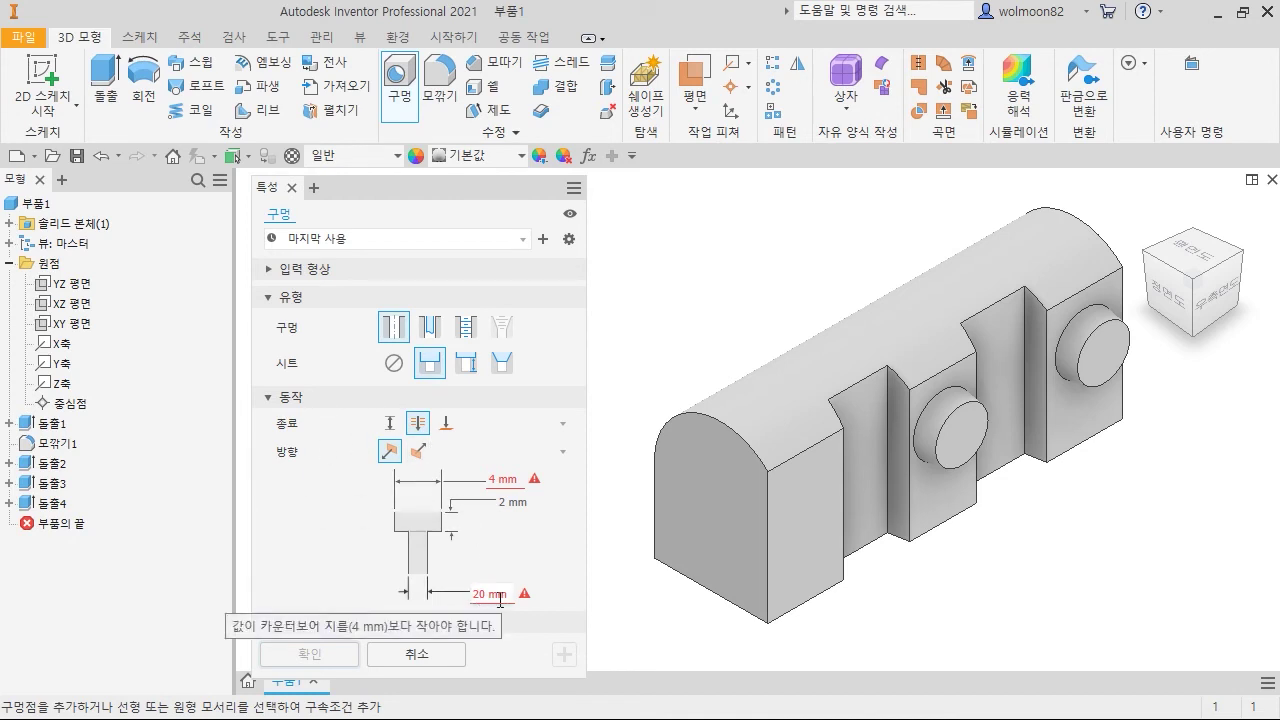
click(519, 480)
double_click(519, 480)
text(30)
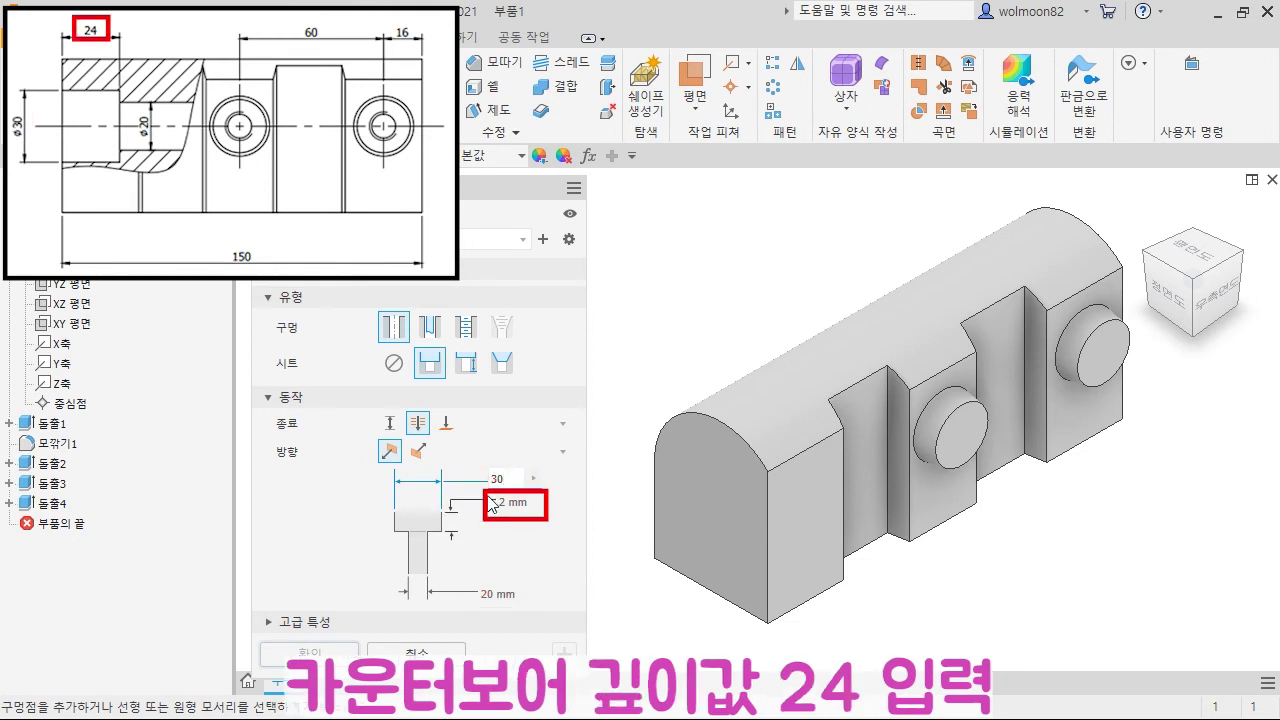
click(520, 505)
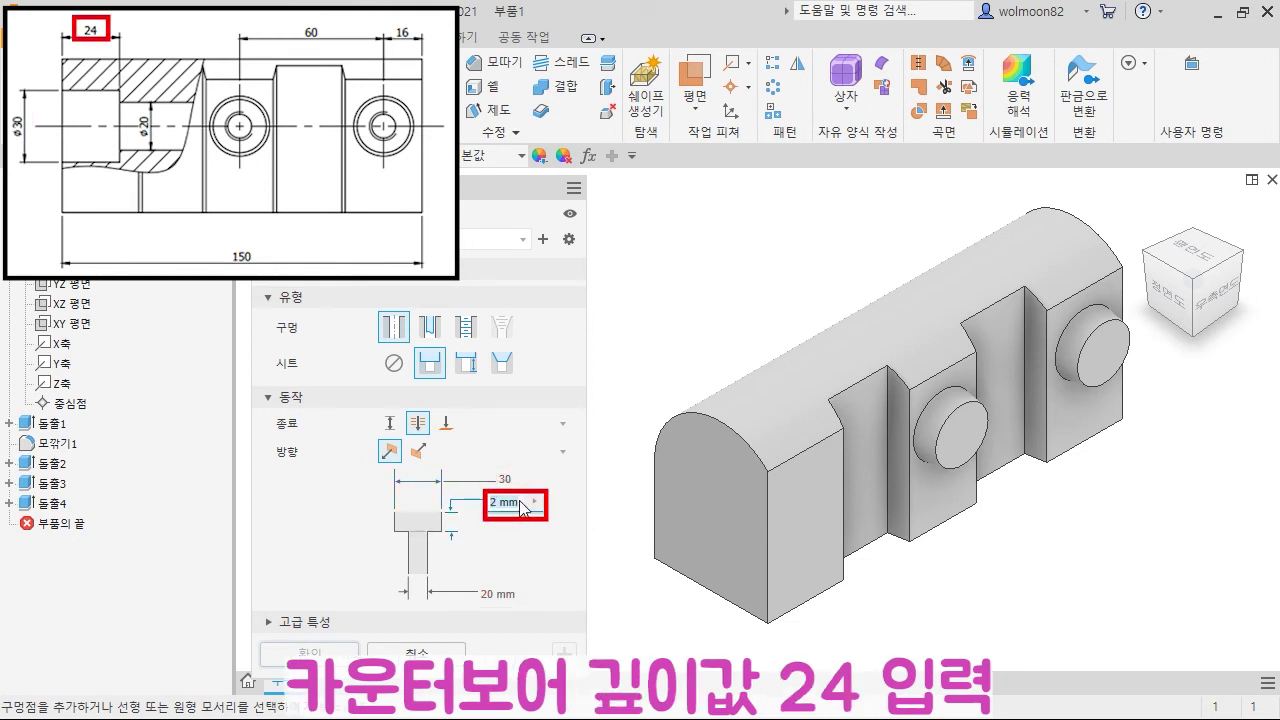
text(24)
Place the counterbored hole on the front end face, concentric with the rounded top, and create it while keeping the Hole command running.
click(708, 479)
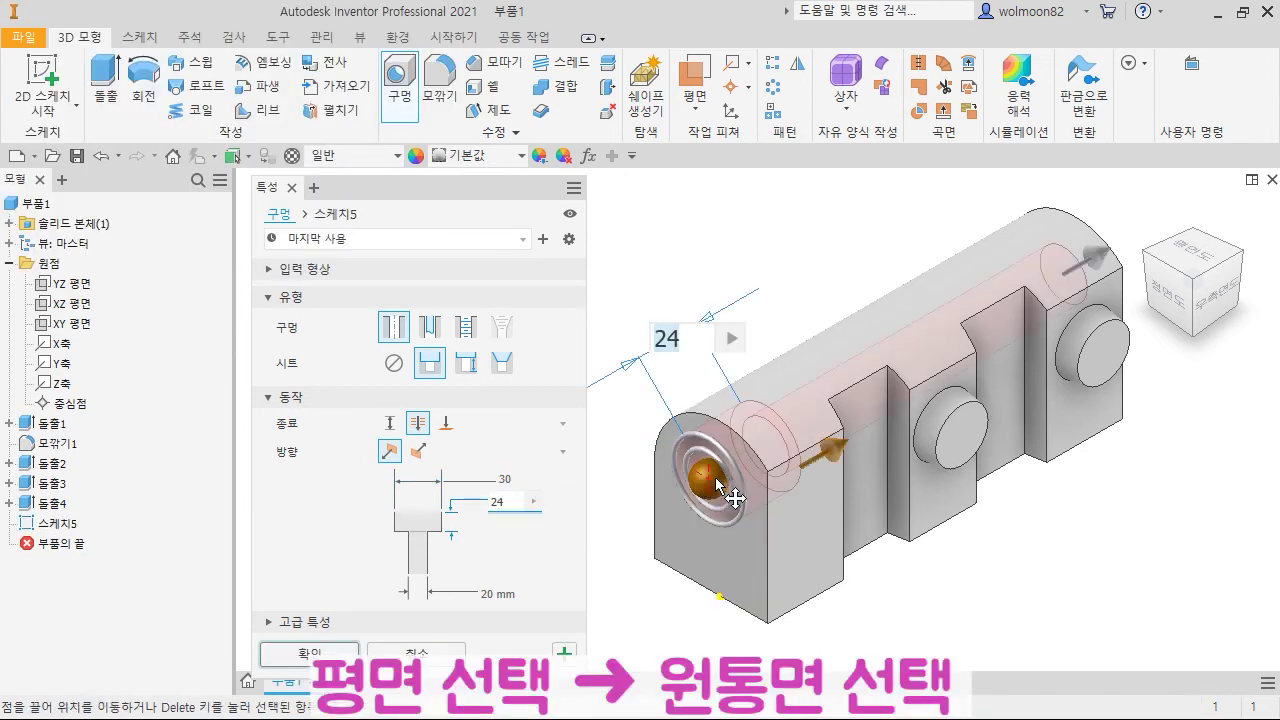
click(799, 351)
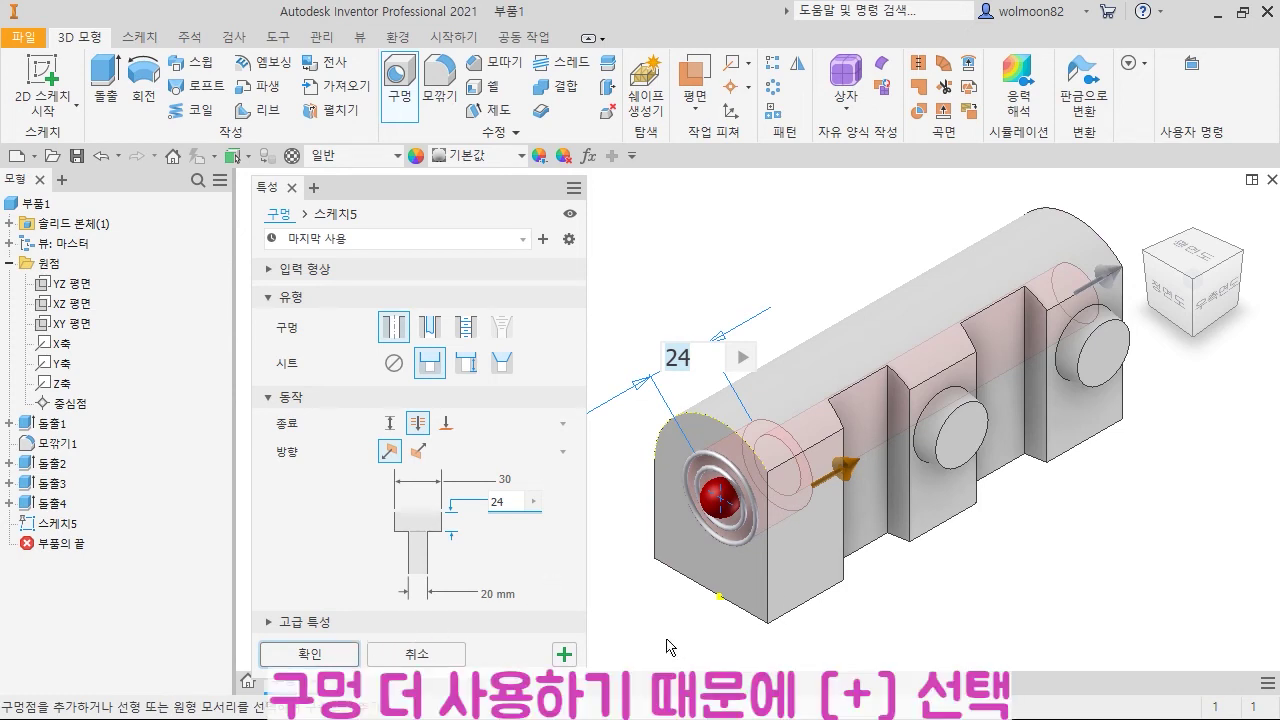
click(566, 655)
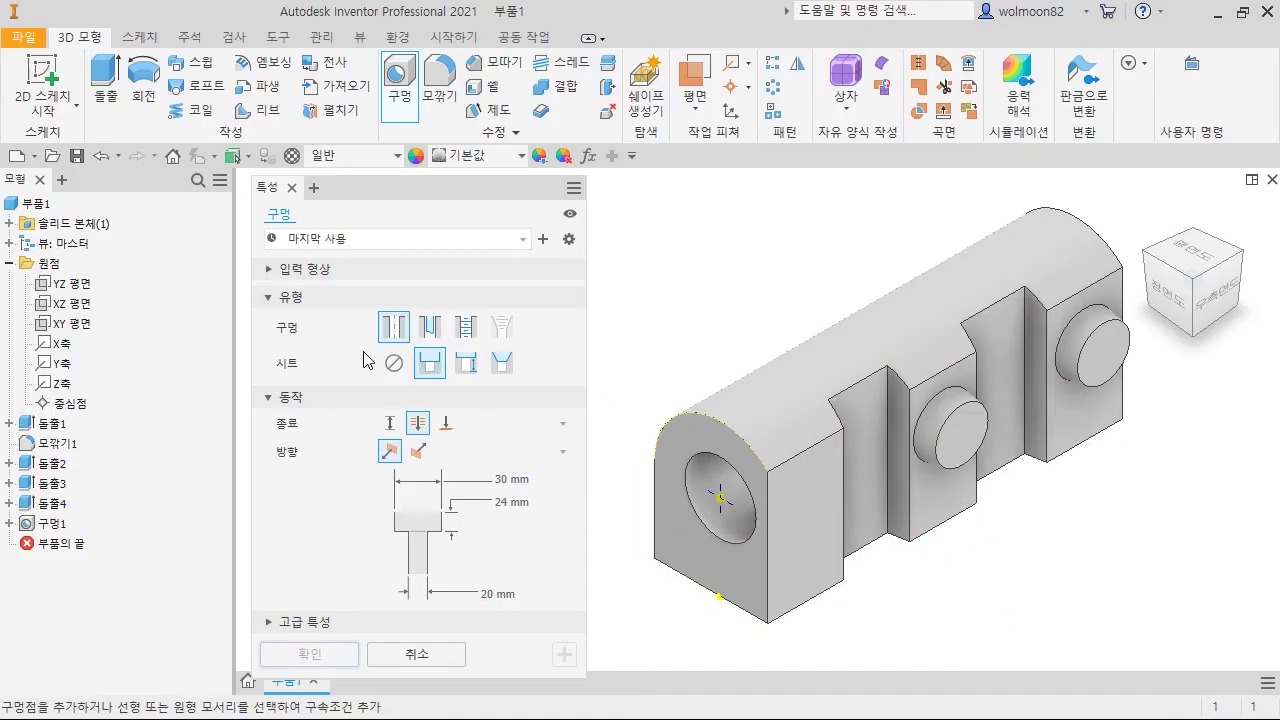
Change the new hole to a tapped hole without a seat.
click(471, 333)
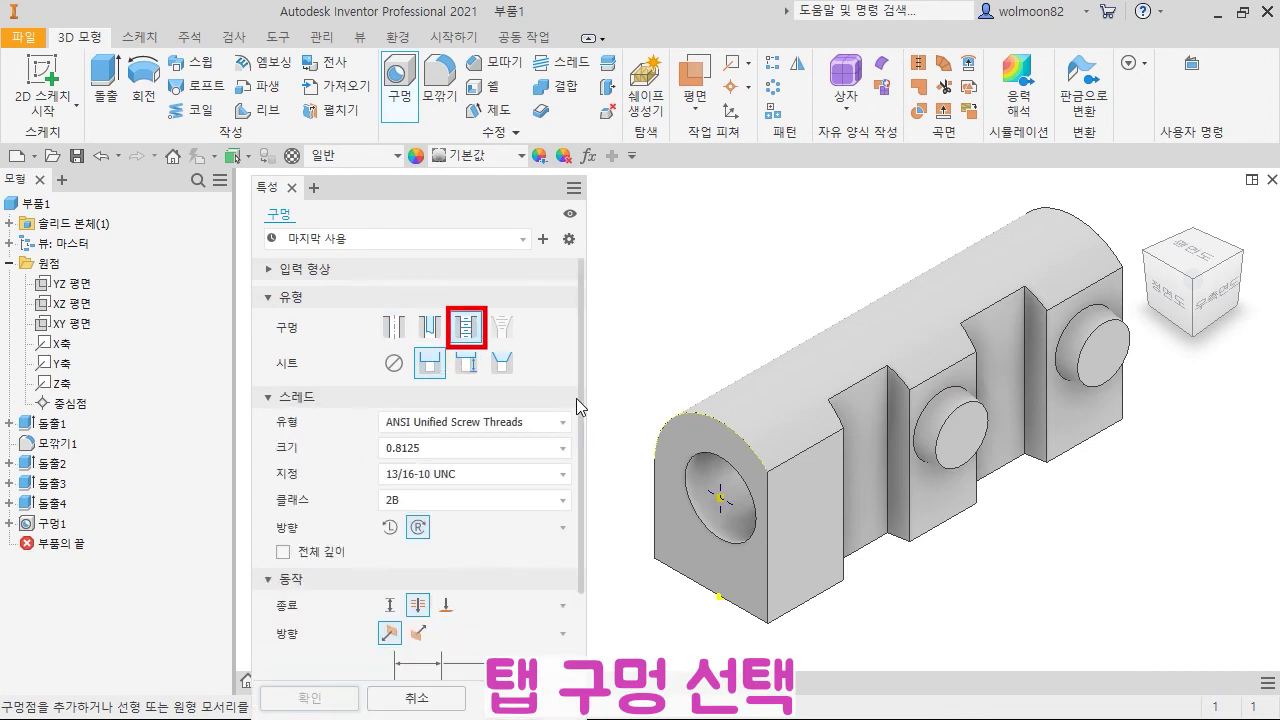
scroll(585, 410, down, 3)
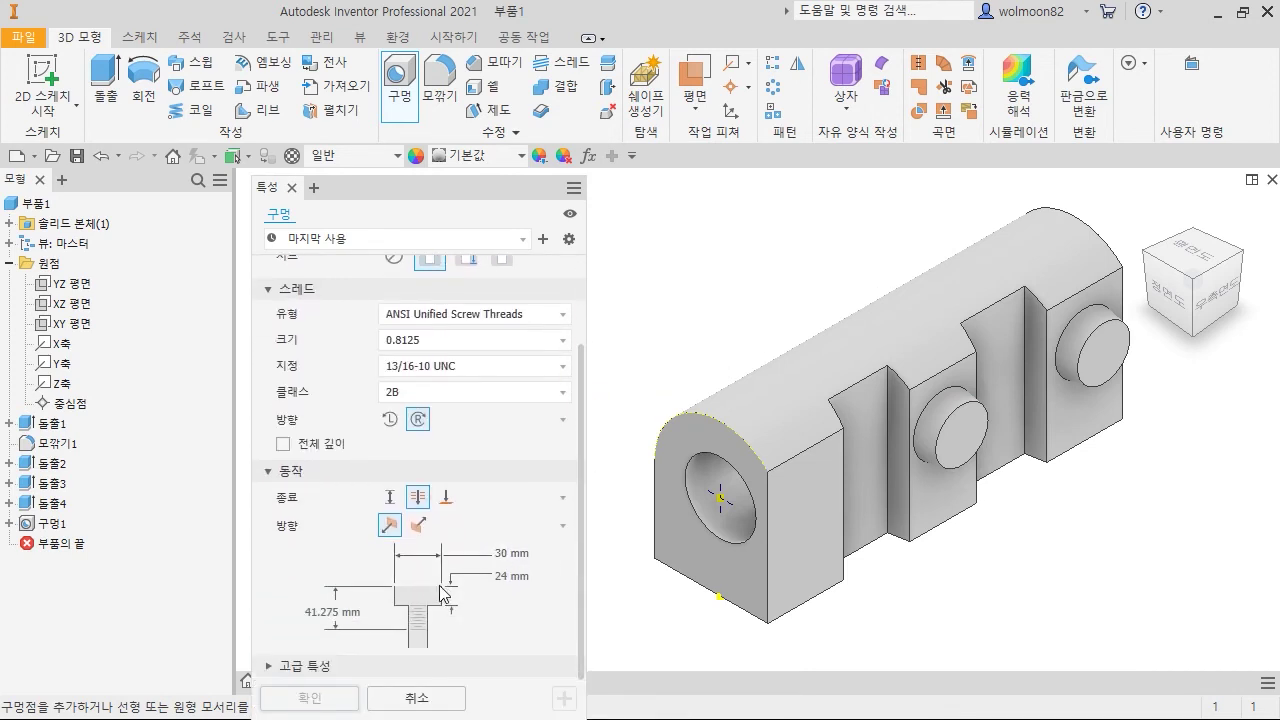
drag(581, 505, 583, 417)
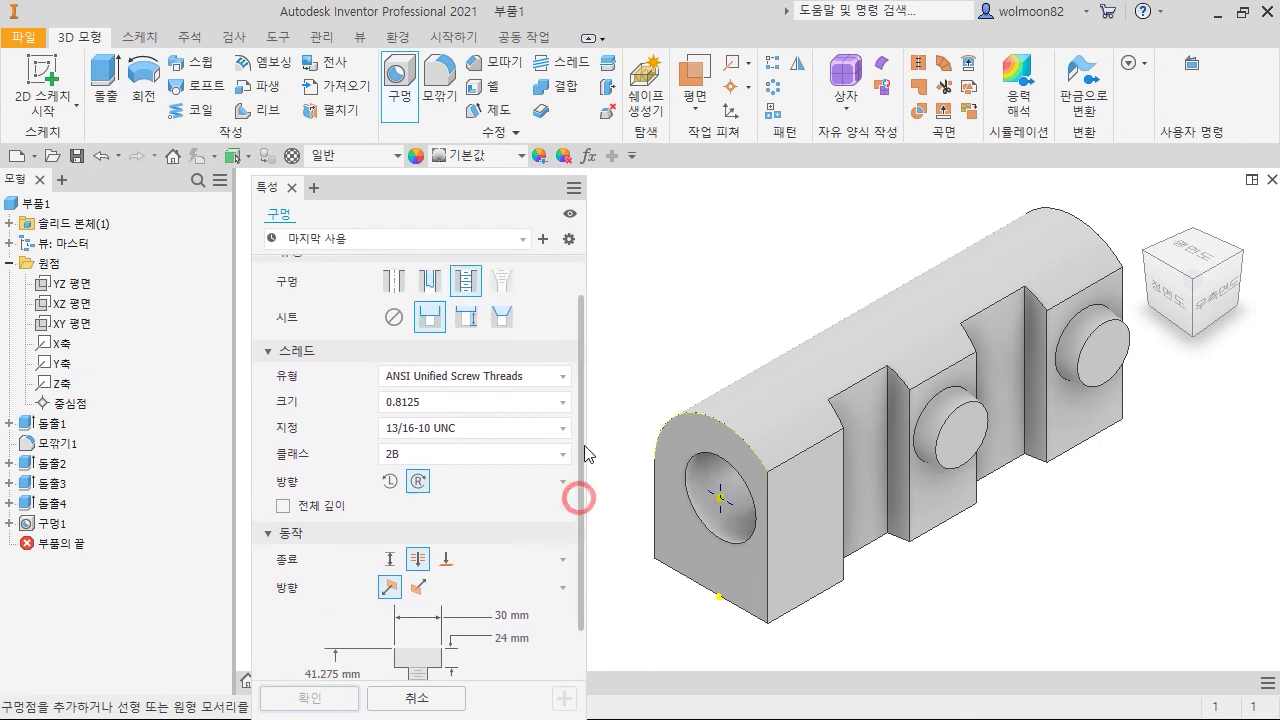
click(393, 342)
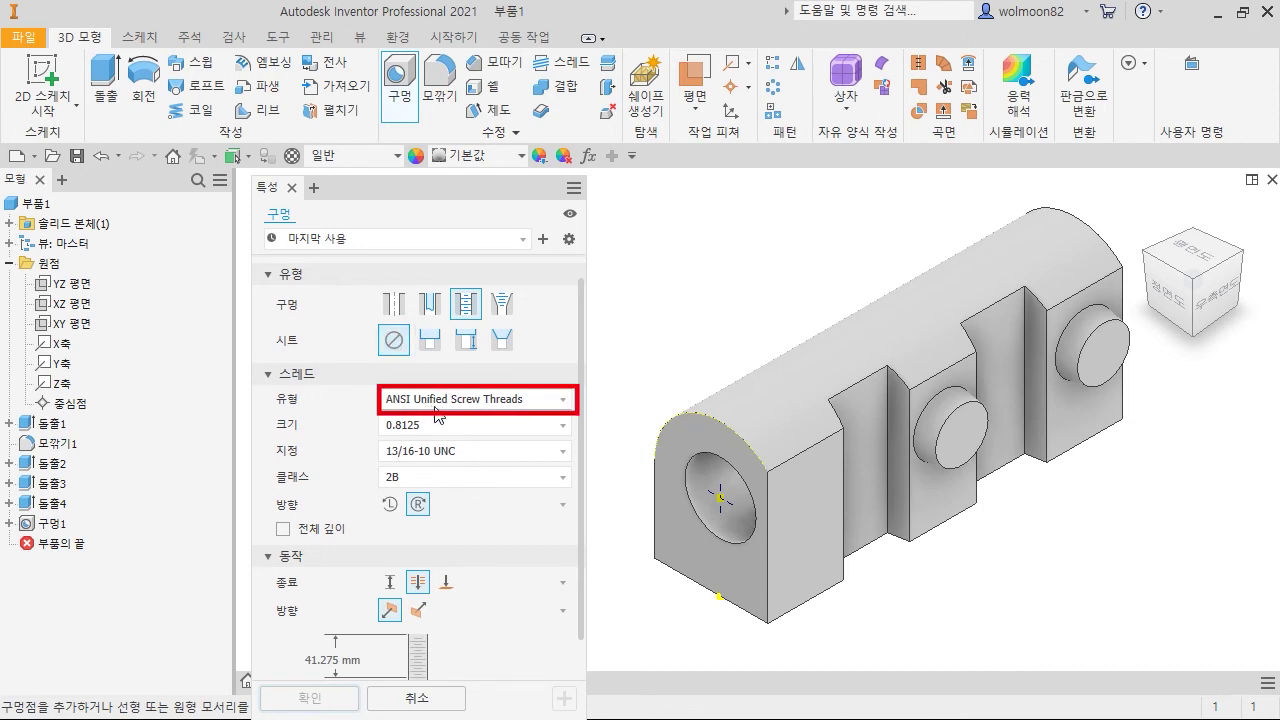
Set the tapped hole's thread type to ANSI Metric M Profile and its size to 12.
click(561, 401)
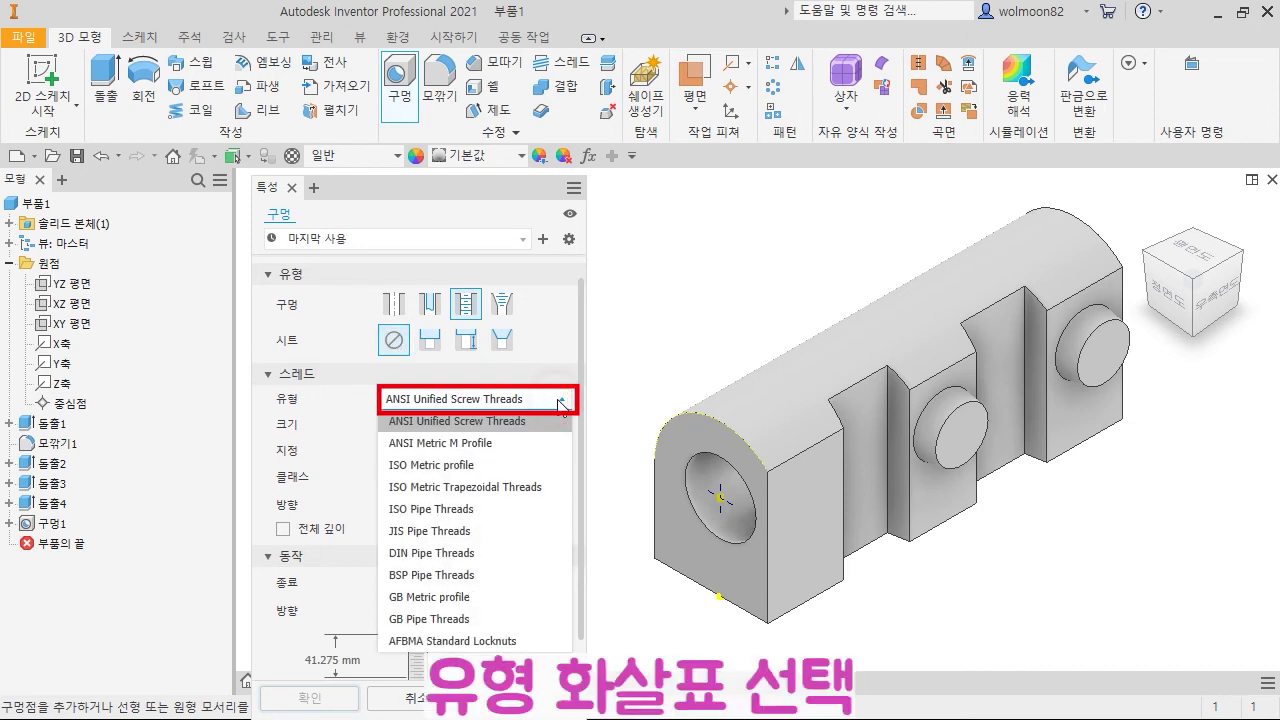
click(512, 442)
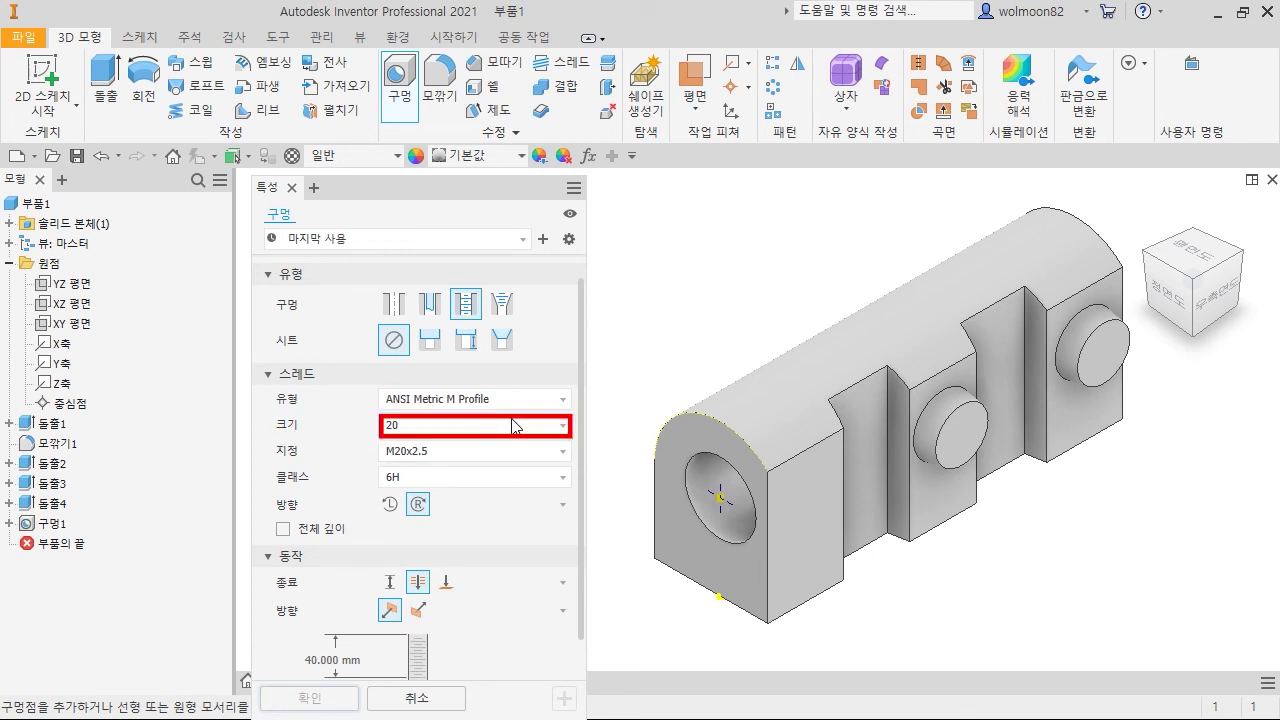
click(563, 428)
click(565, 429)
click(565, 429)
scroll(470, 500, up, 2)
click(440, 448)
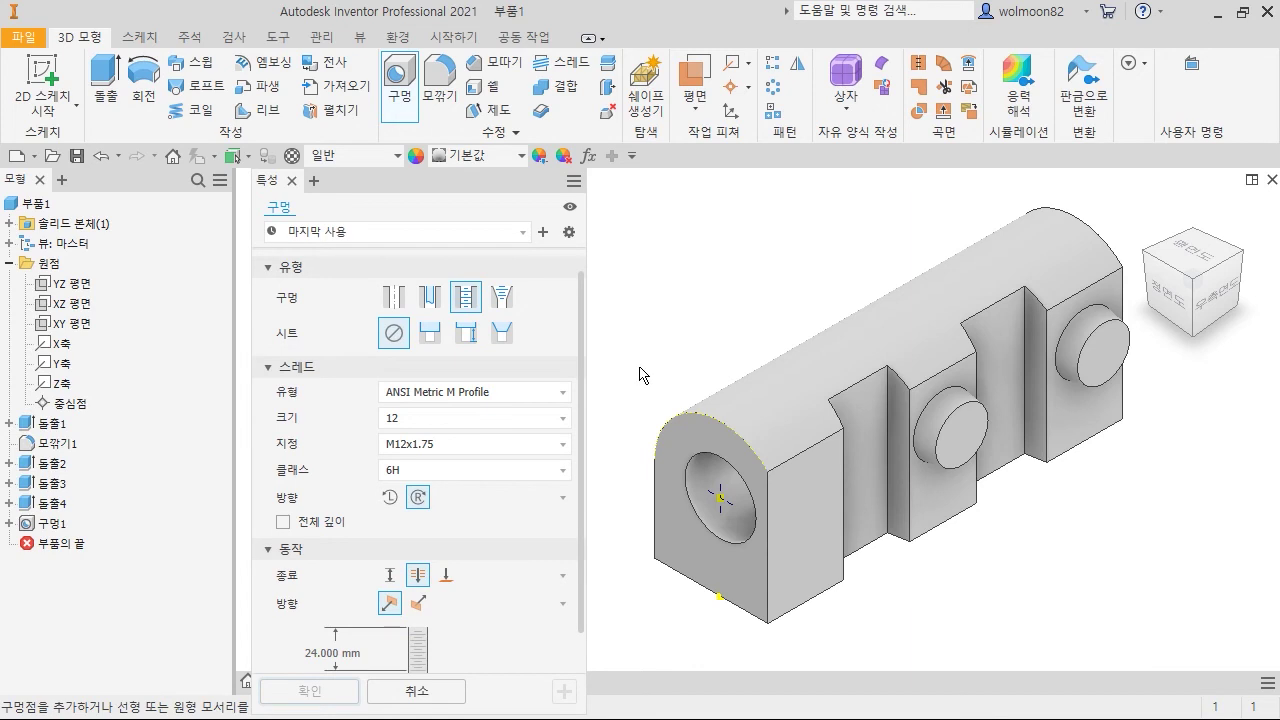
Place tapped holes on the end faces of both bosses, each concentric with its boss's circular edge.
click(967, 436)
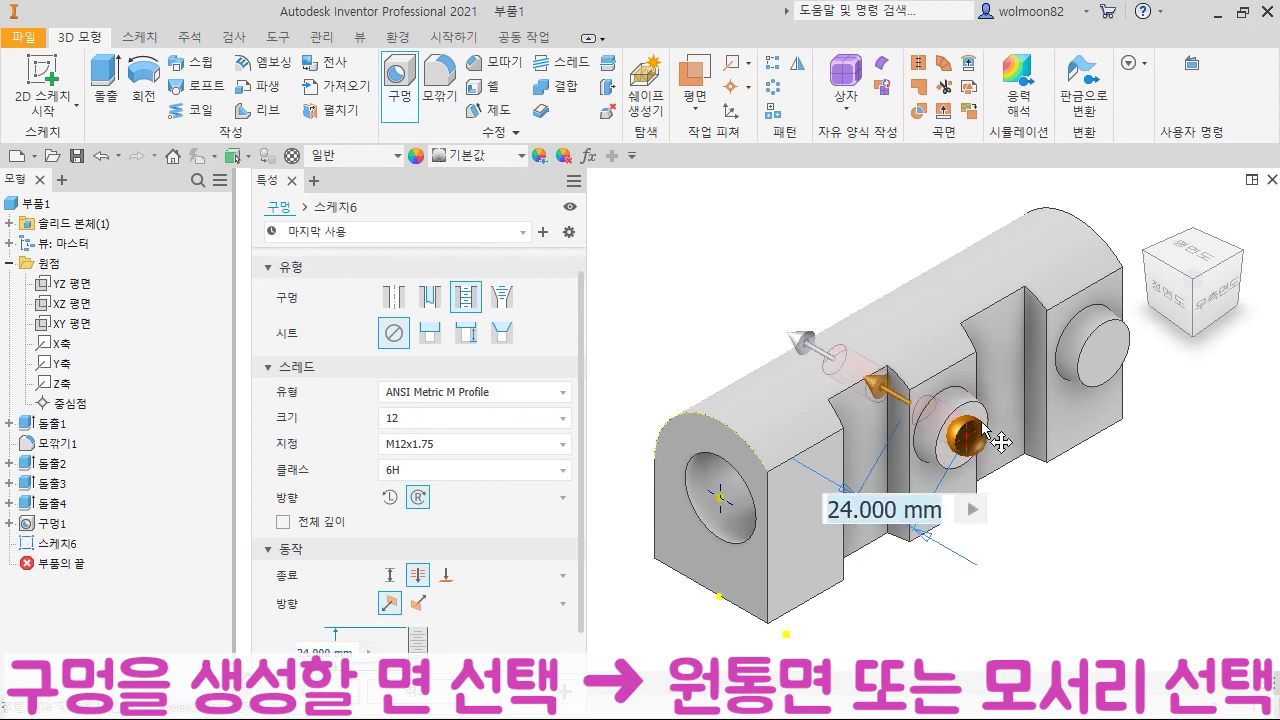
click(975, 403)
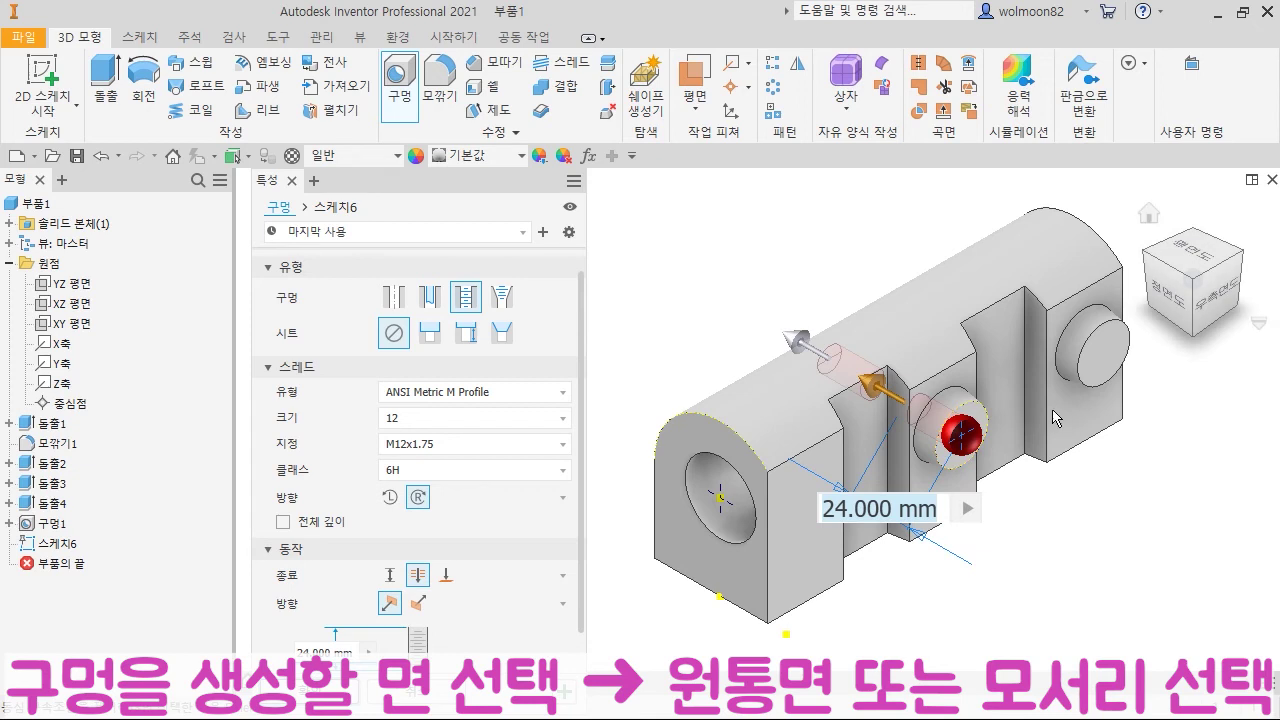
click(1106, 350)
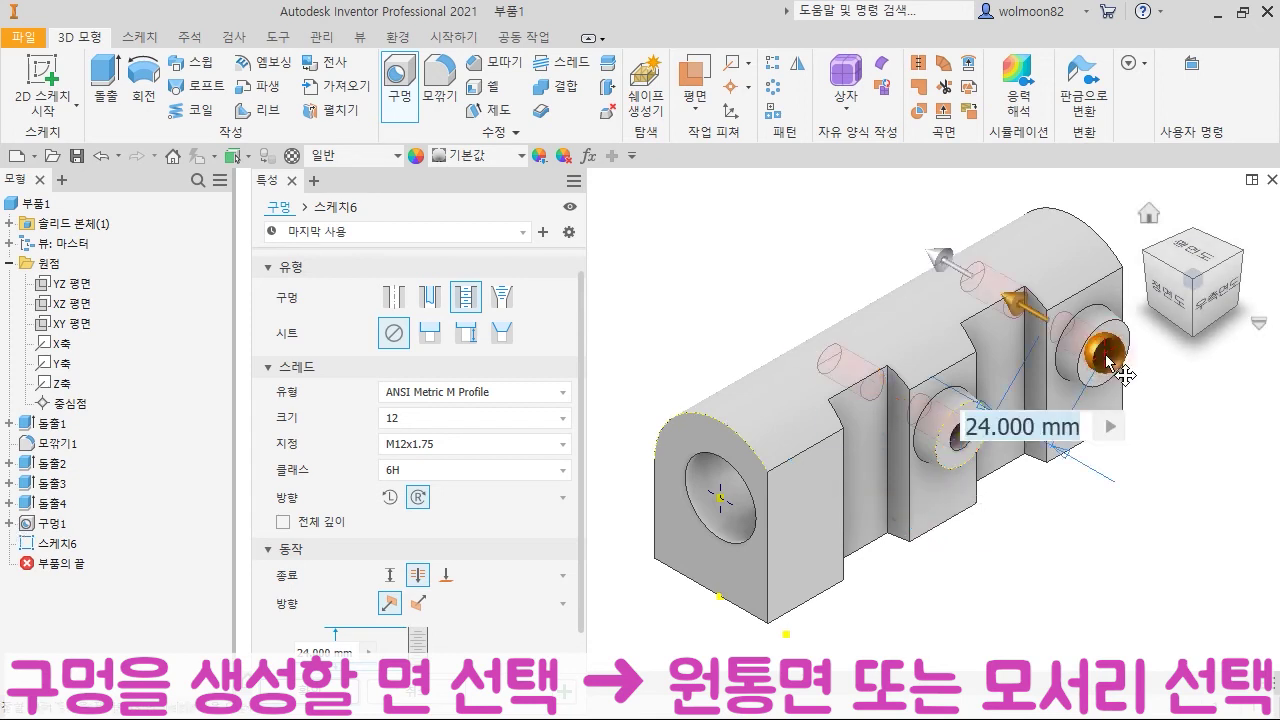
click(1122, 331)
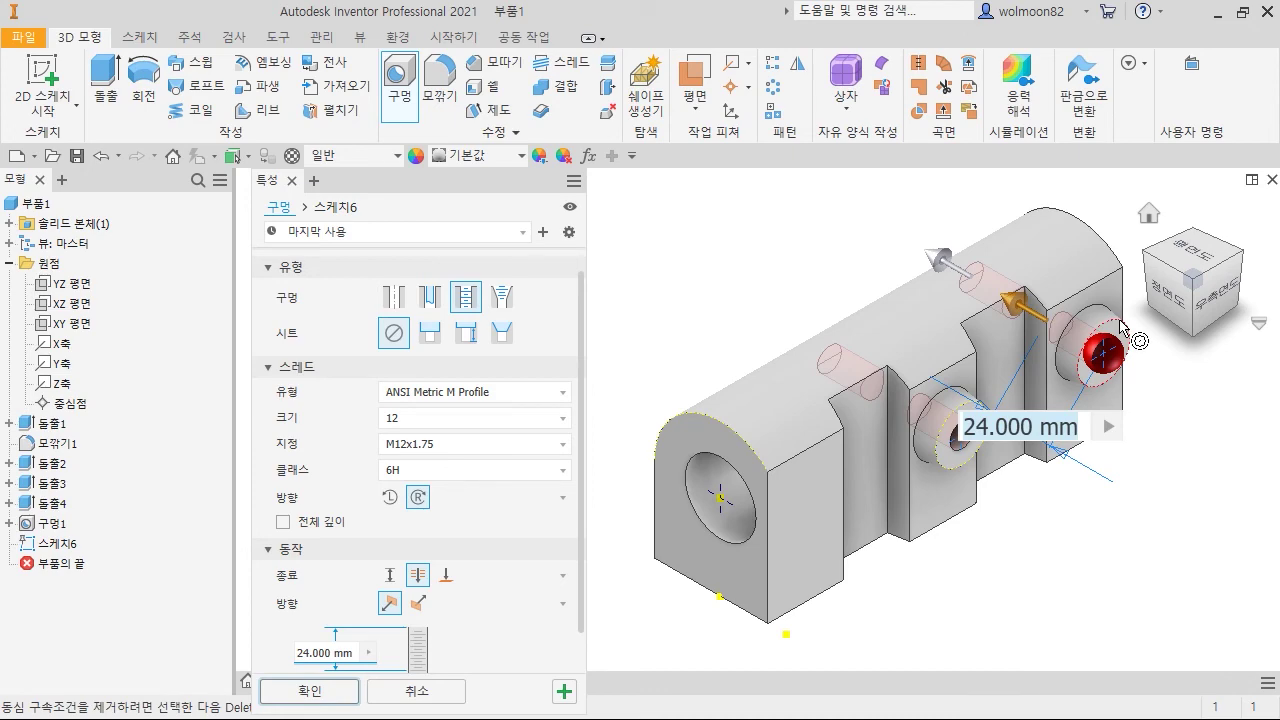
mouse_move(1155, 358)
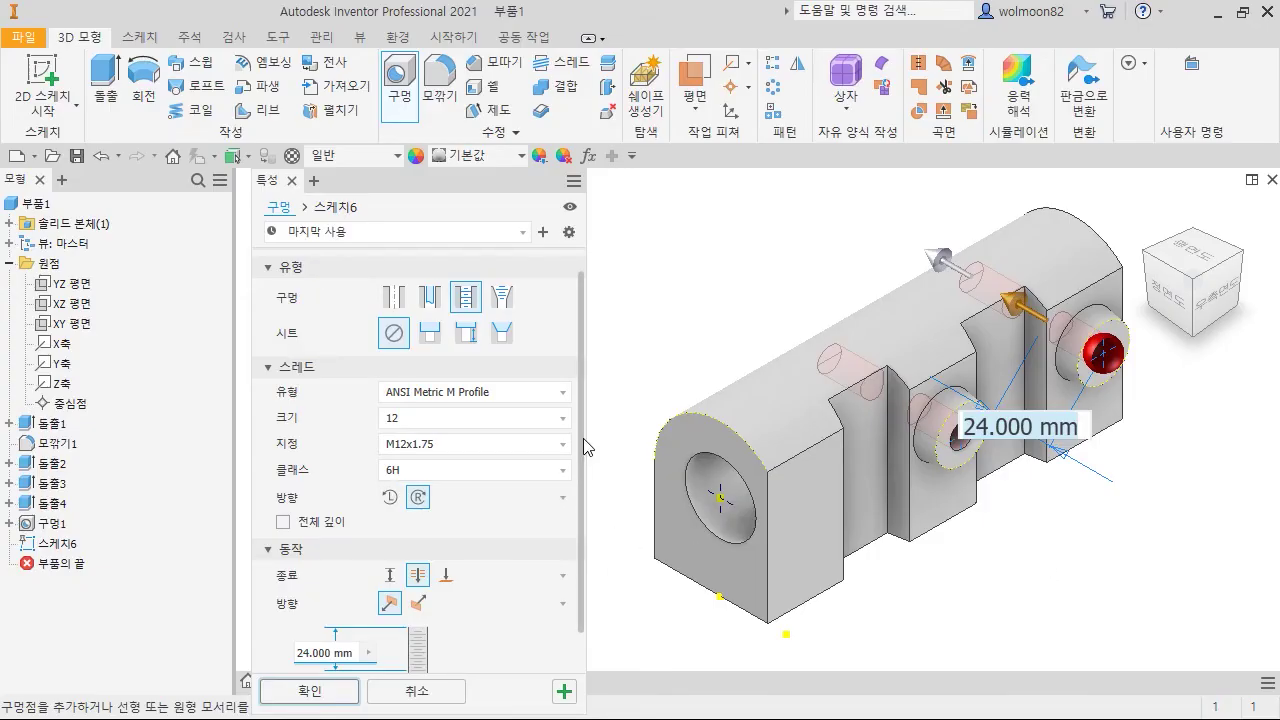
Set the tapped holes' termination to To, with the inner cylindrical face of the 20 mm lengthwise bore as end surface.
drag(582, 440, 585, 522)
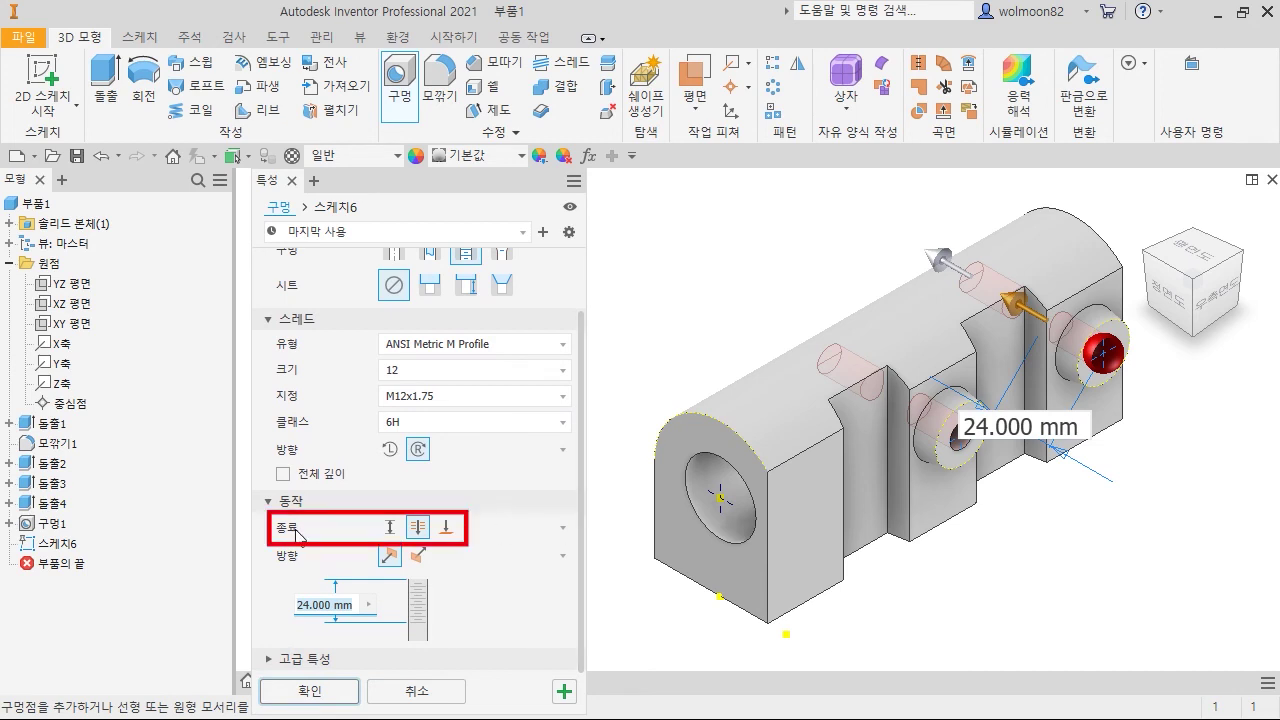
click(449, 535)
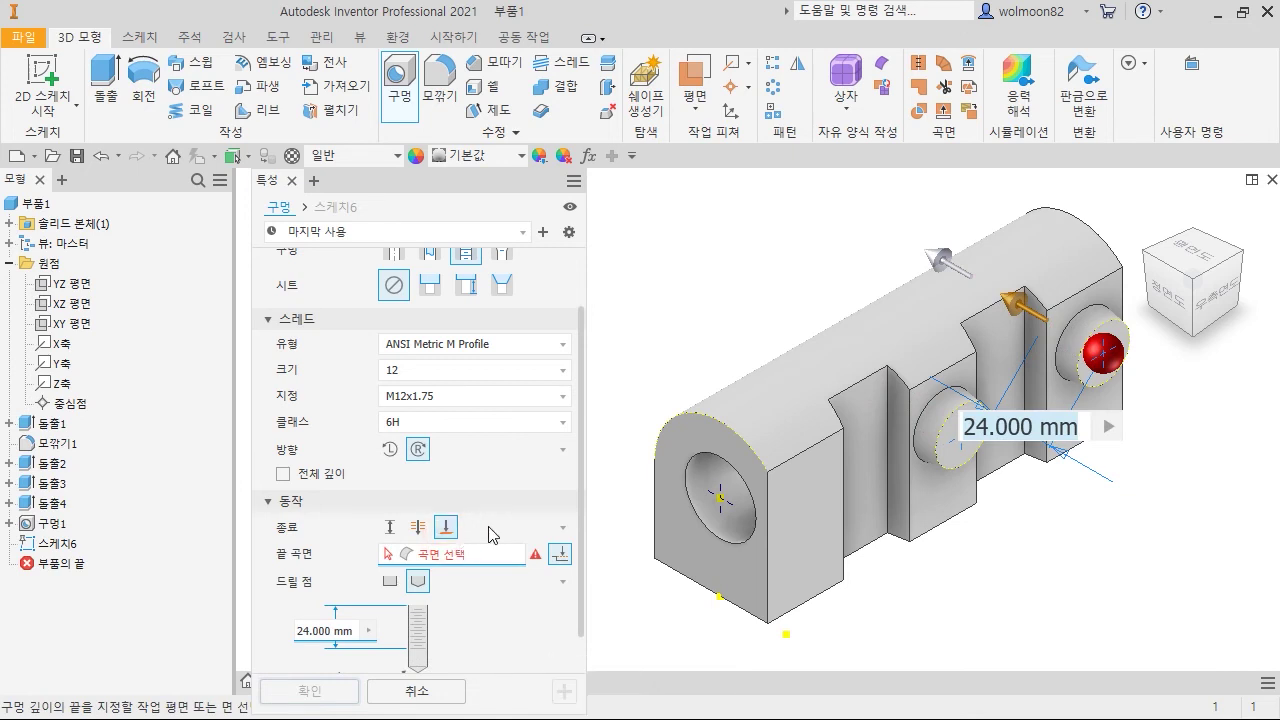
shift+middle_drag(652, 615, 706, 591)
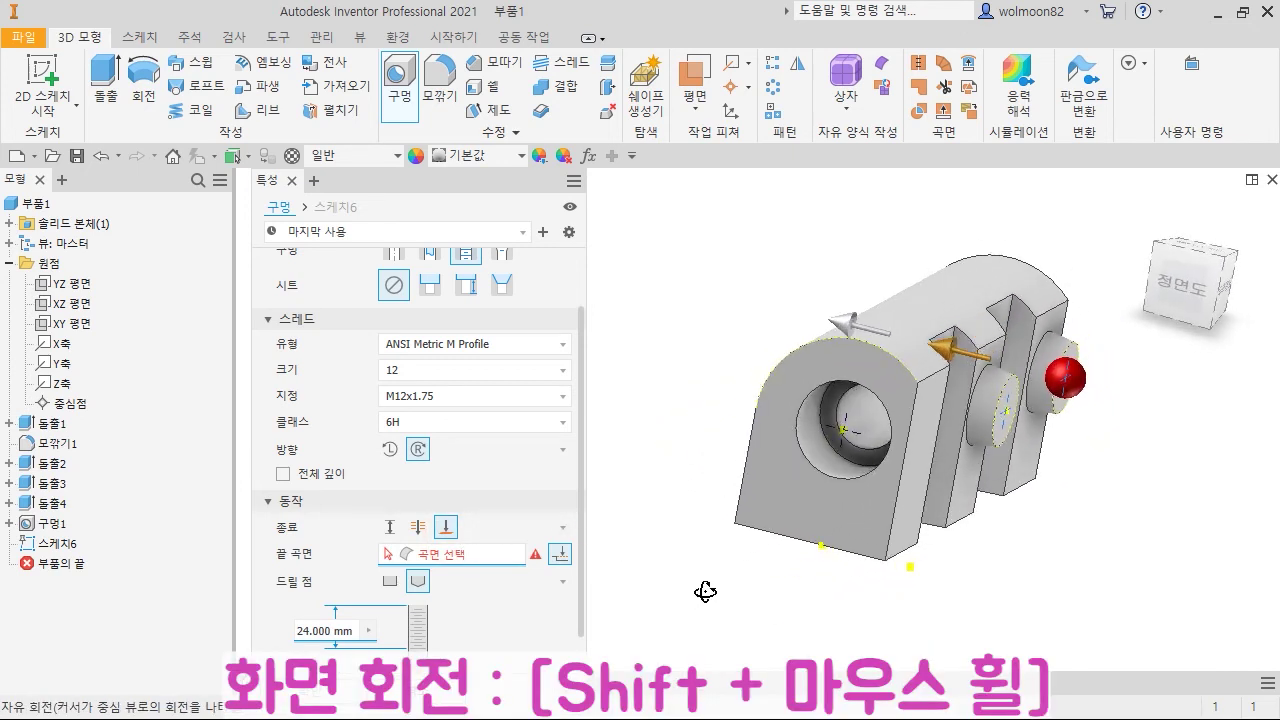
click(862, 427)
mouse_move(993, 588)
middle_down()
mouse_move(968, 619)
mouse_move(976, 583)
mouse_move(997, 613)
mouse_move(990, 605)
middle_up()
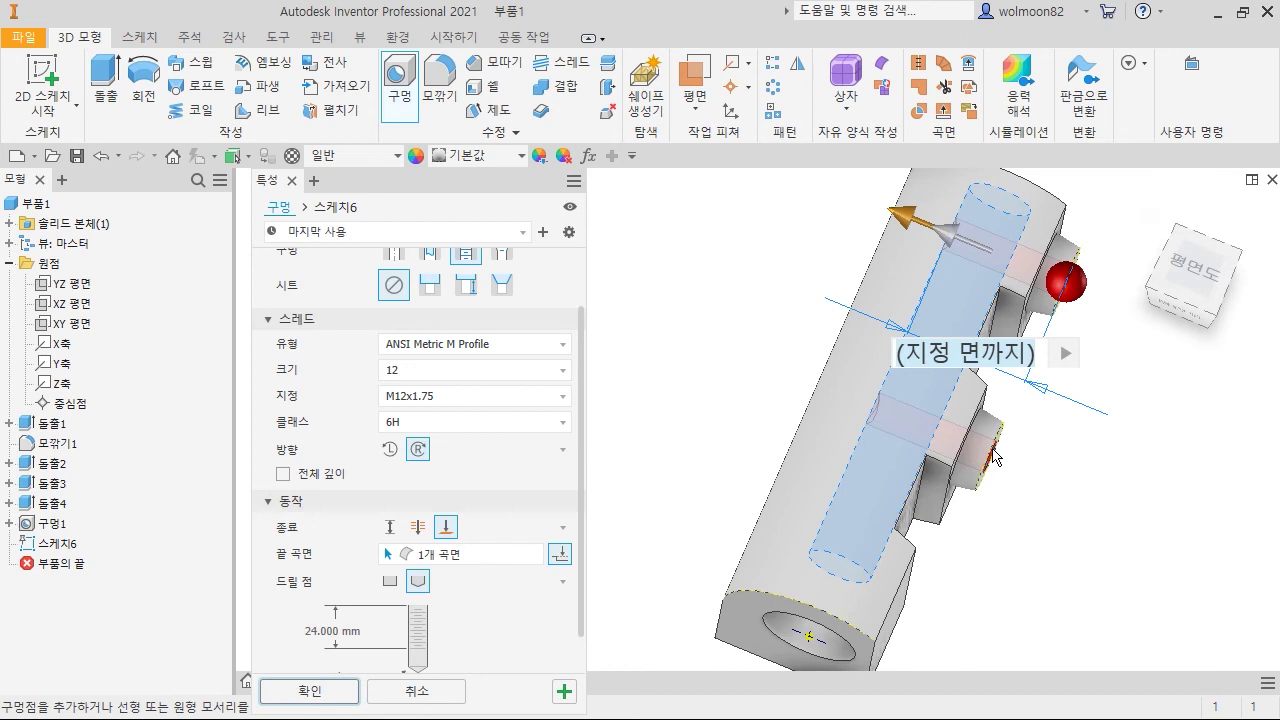
Set the tapped holes' thread depth to 30 mm and create both holes.
click(340, 631)
text(30)
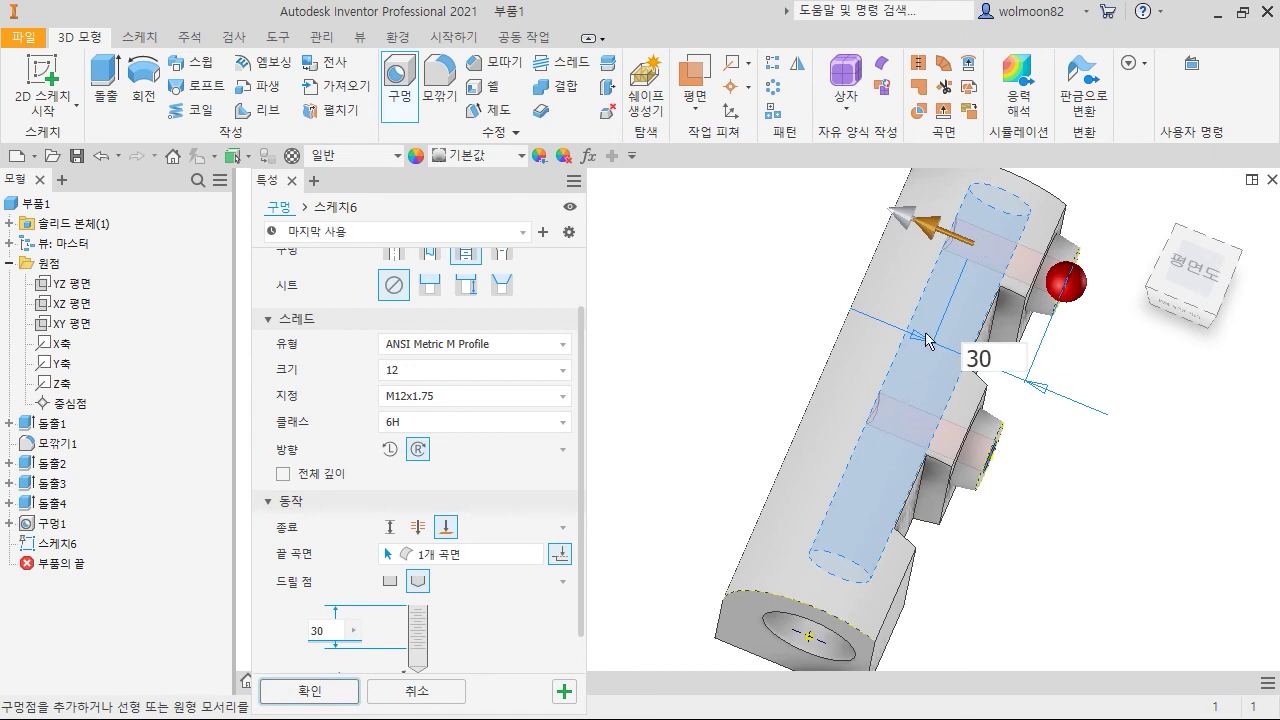
click(327, 692)
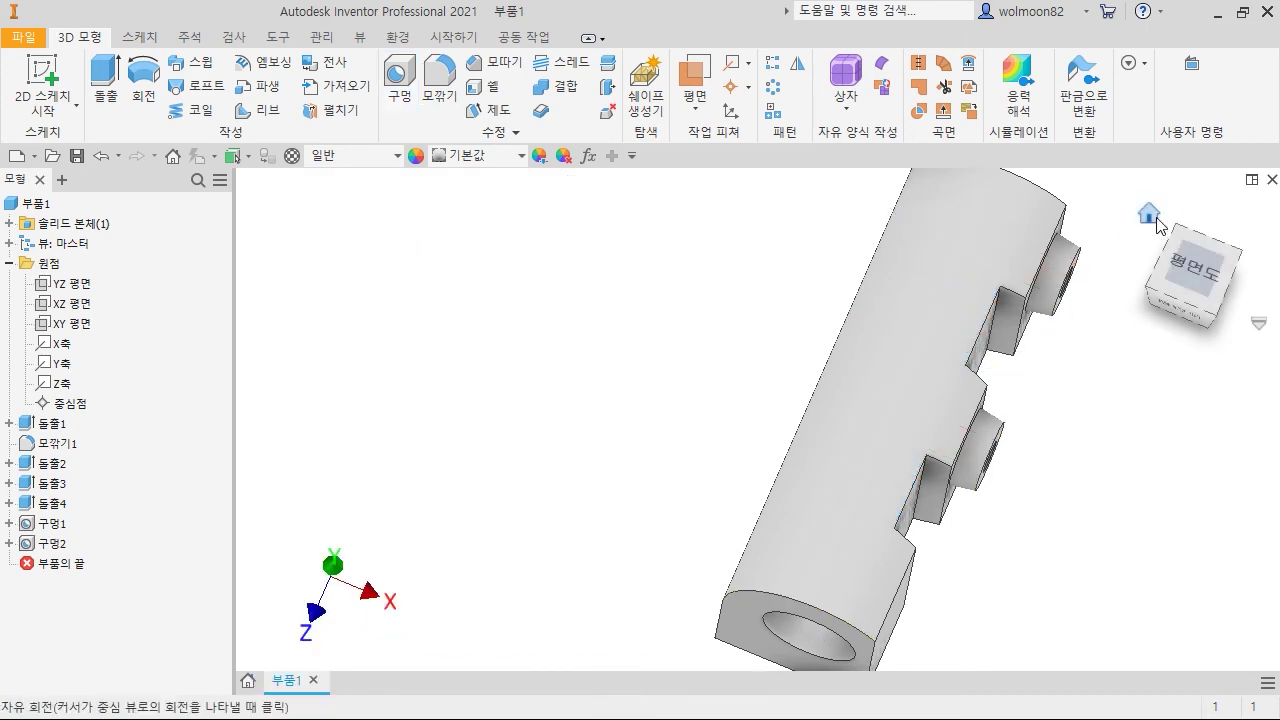
Start a sketch on the front end face and draw a rectangle about 52 mm wide from the bore's vertical centreline to above the part.
click(1154, 214)
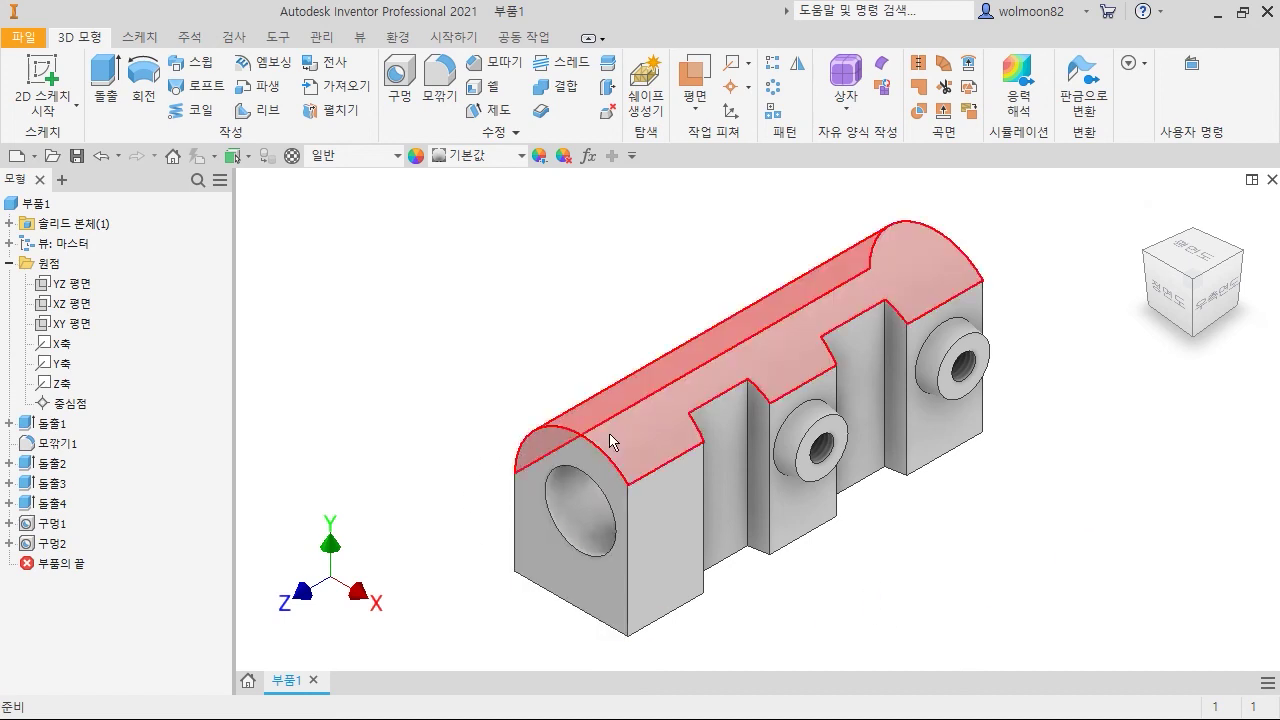
click(559, 456)
click(702, 435)
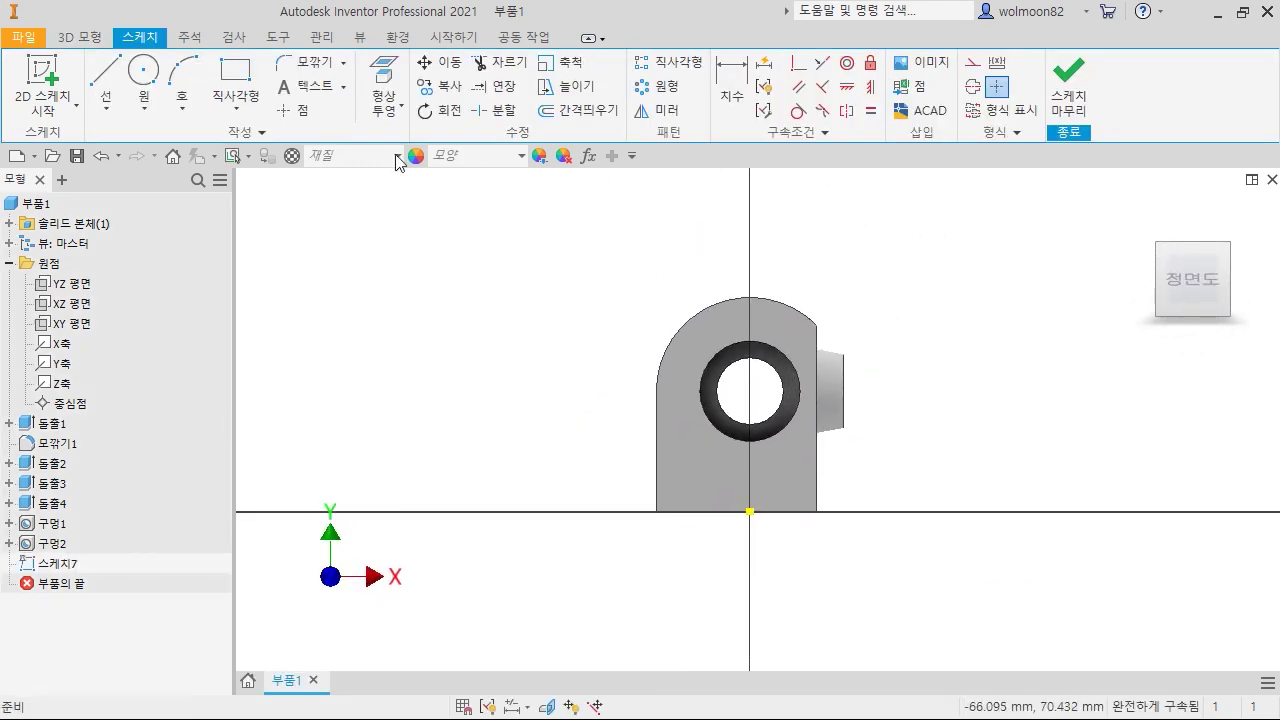
click(240, 75)
click(750, 388)
click(925, 240)
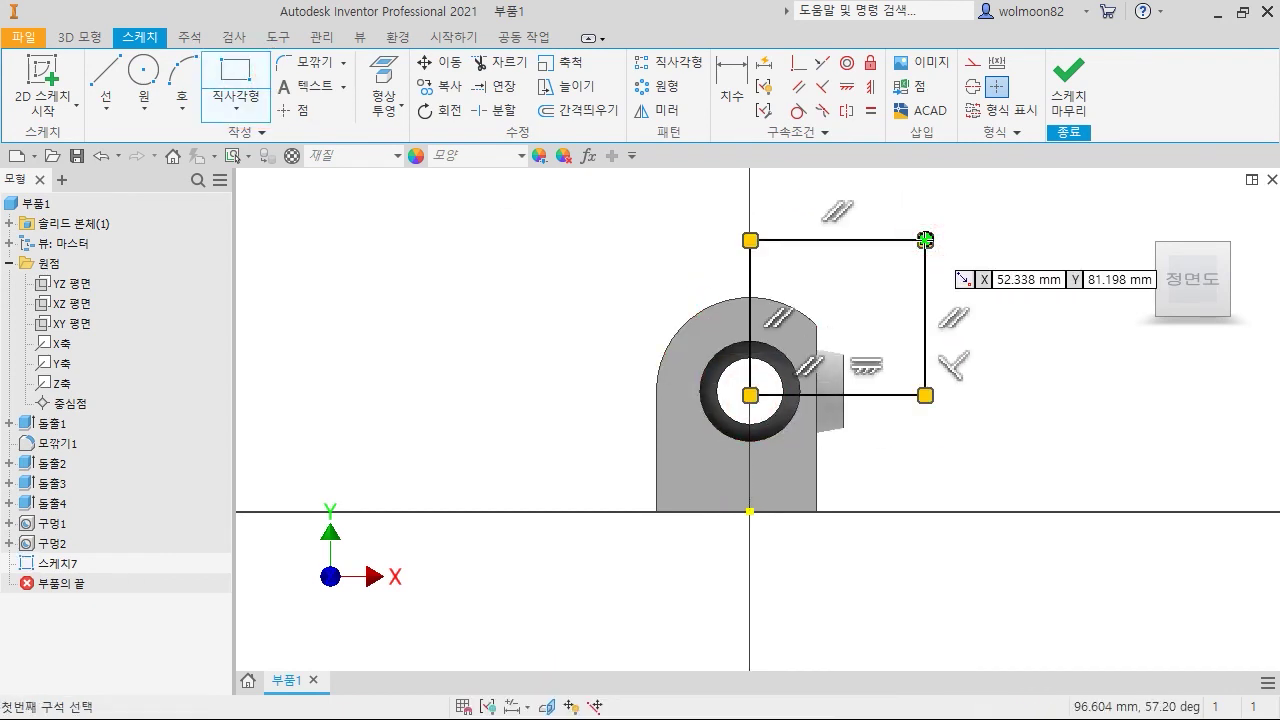
key(Escape)
Apply a coincident constraint between the sketch origin and the rectangle's vertical side at the bore centre.
click(797, 65)
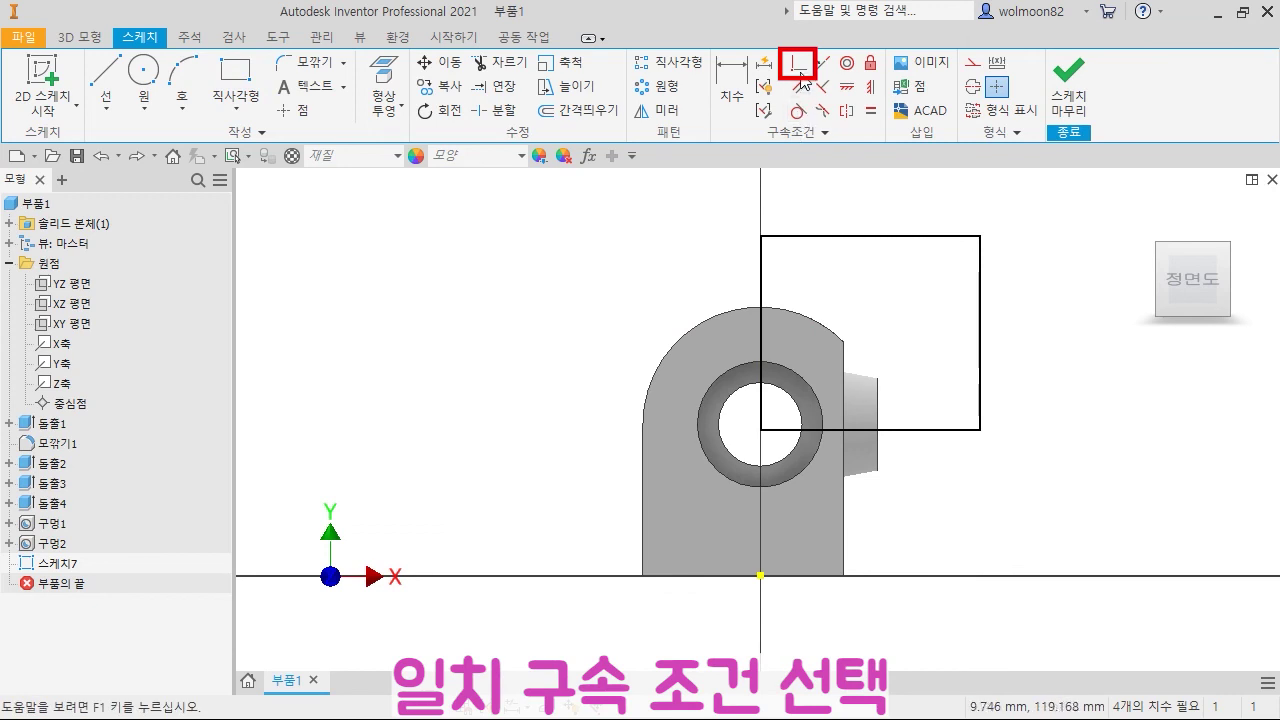
click(760, 576)
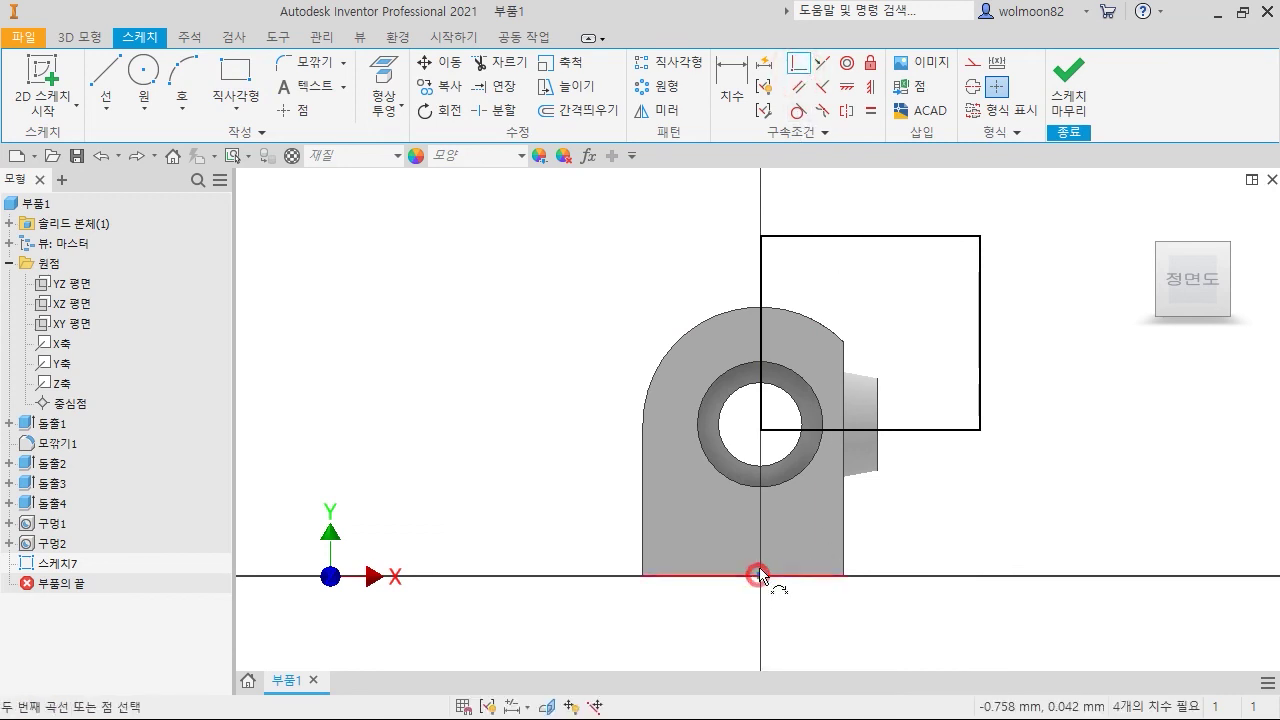
click(762, 405)
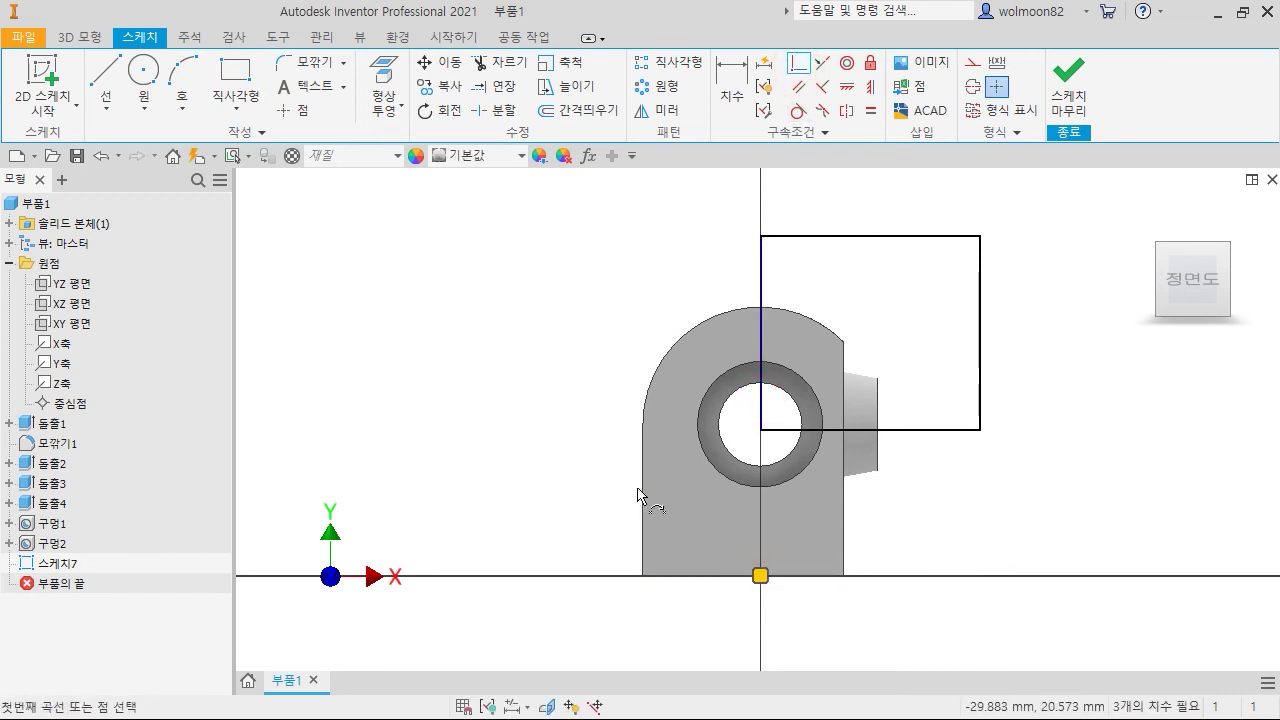
Dimension the rectangle's lower edge 28 mm below the rounded top and stretch its upper edge above the part.
key(d)
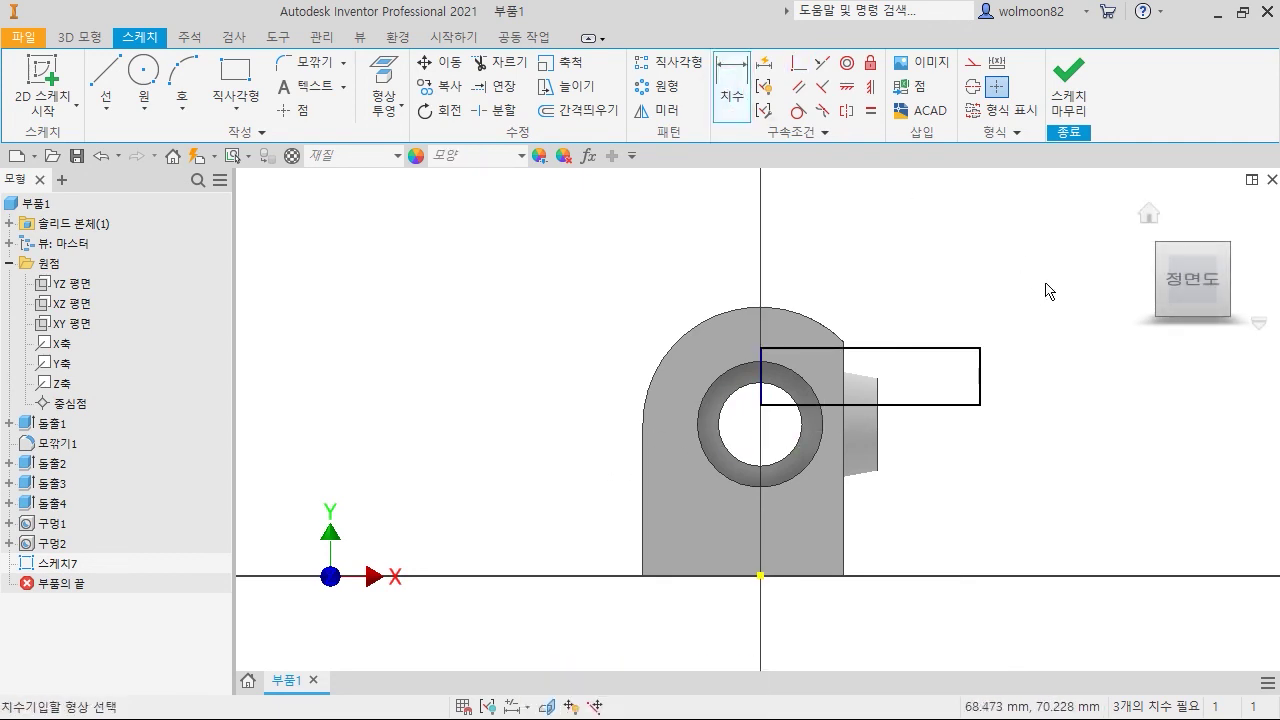
click(914, 405)
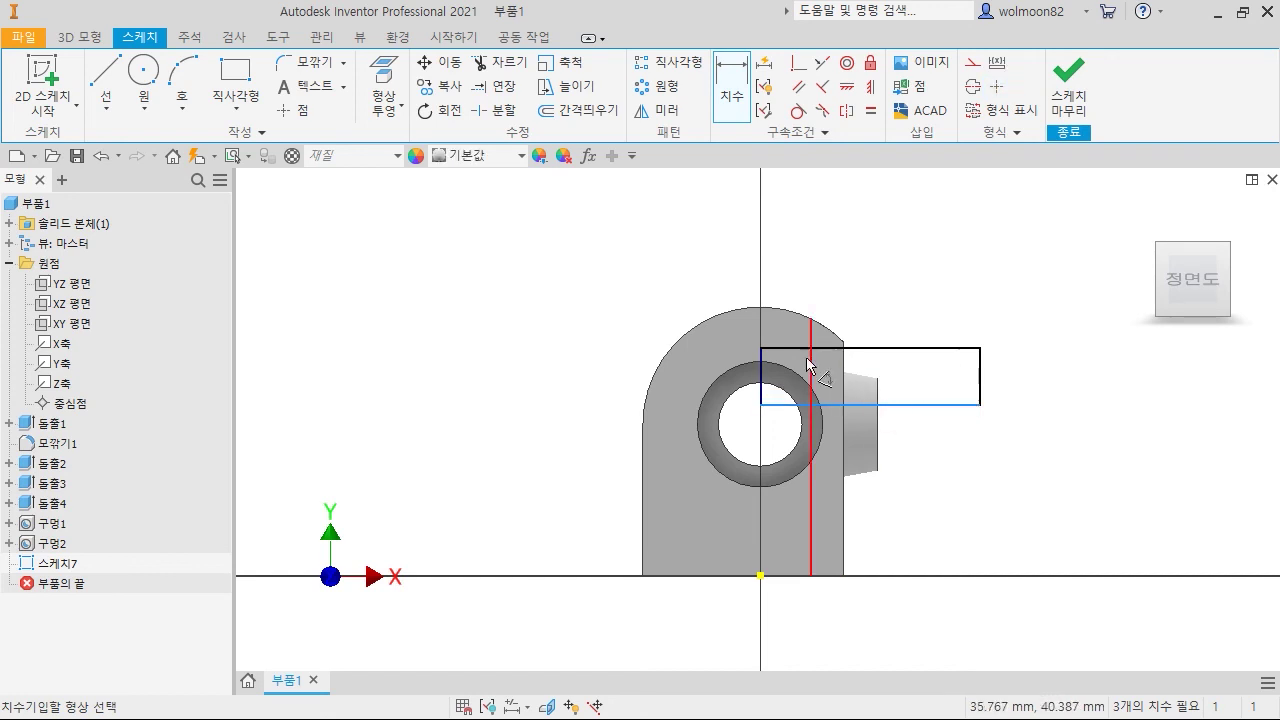
click(758, 307)
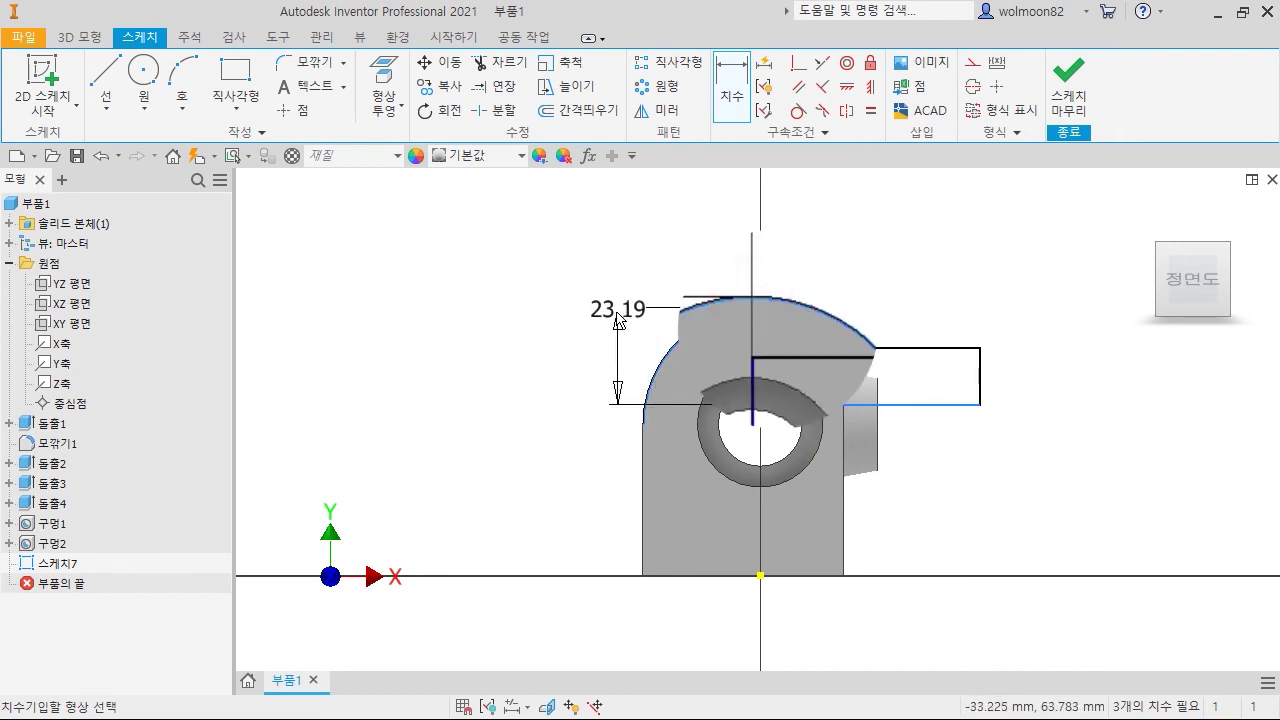
click(526, 342)
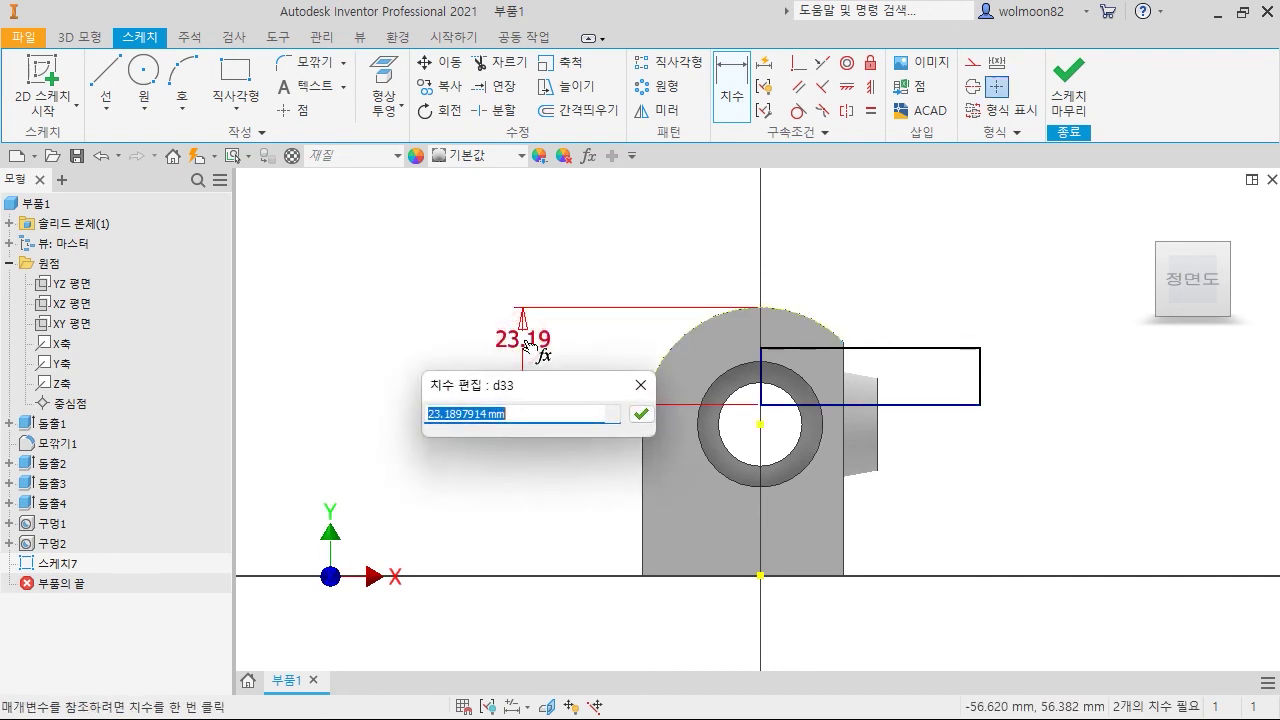
text(28)
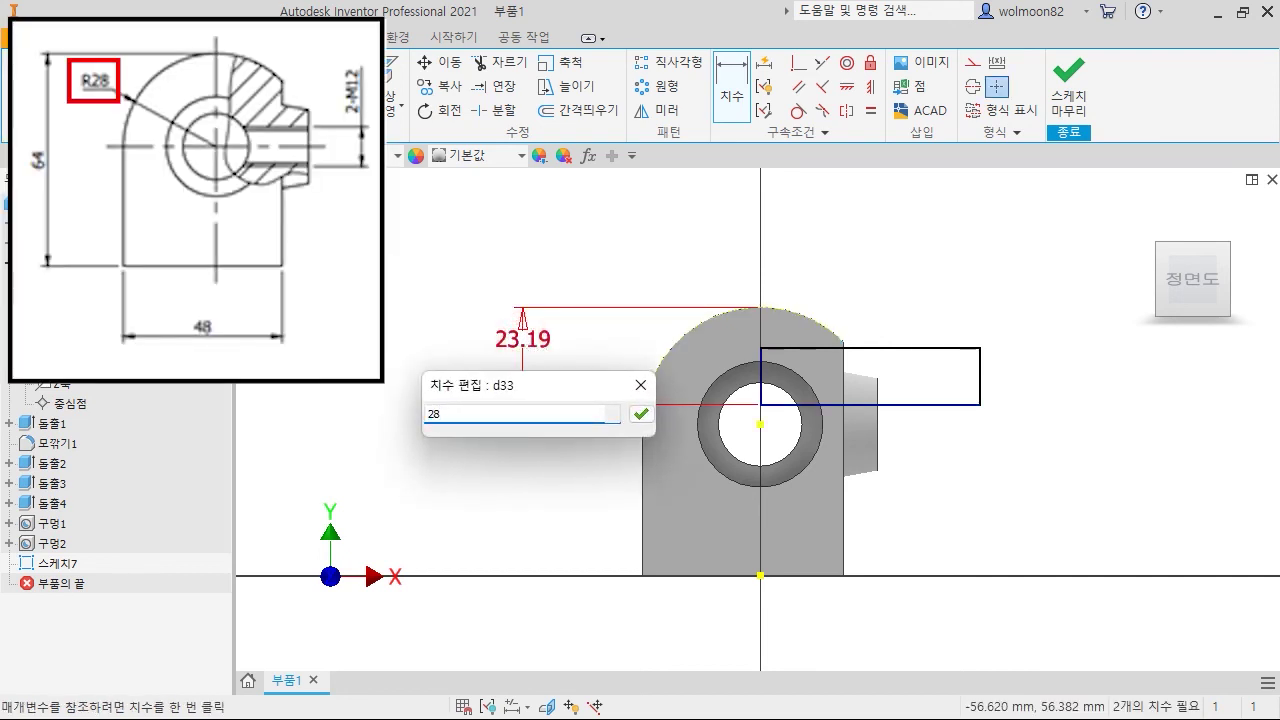
key(Return)
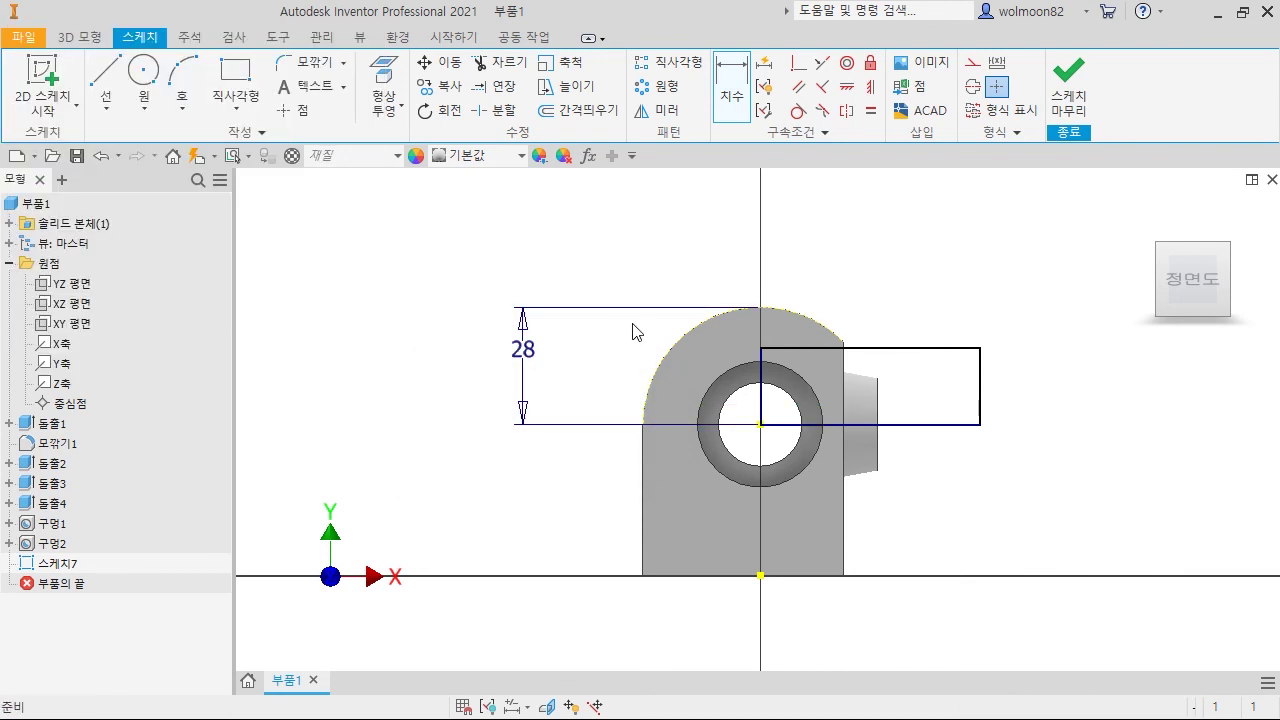
key(Escape)
mouse_move(884, 349)
mouse_down()
mouse_move(872, 281)
mouse_move(894, 213)
mouse_move(877, 236)
mouse_up()
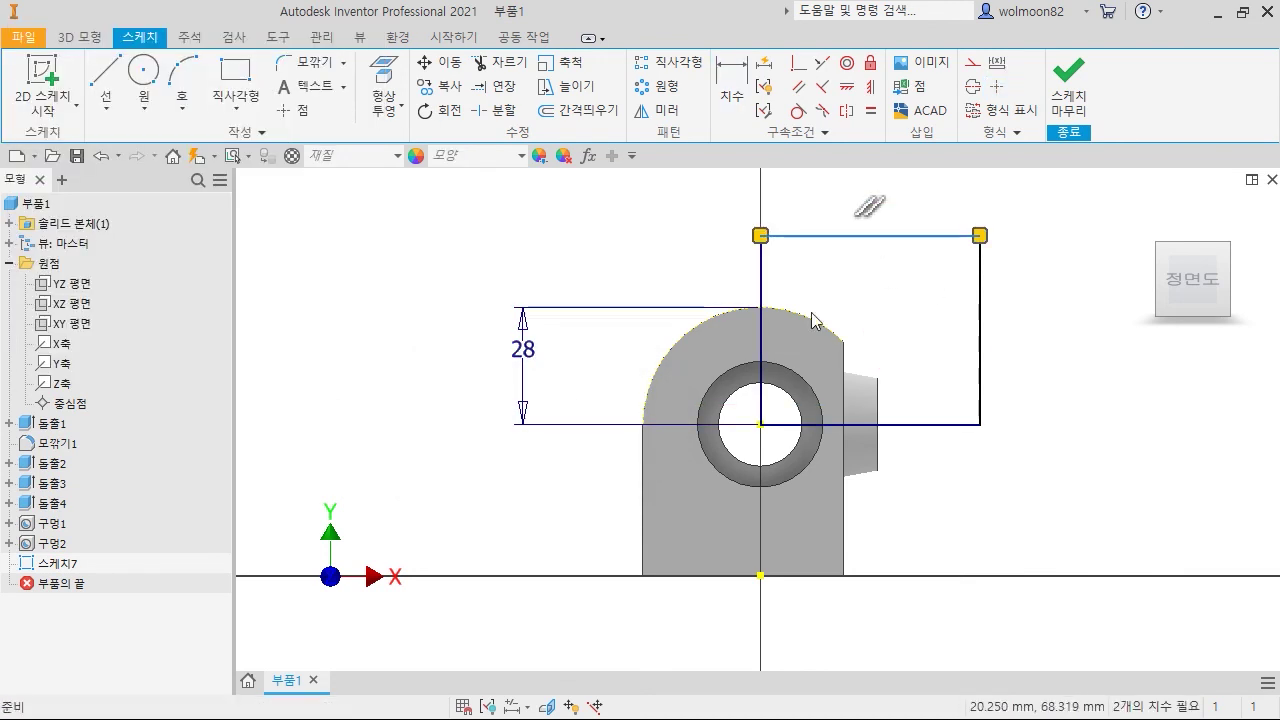
Finish the sketch and extrude the rectangle as a cut through all to section the part lengthwise.
click(1089, 105)
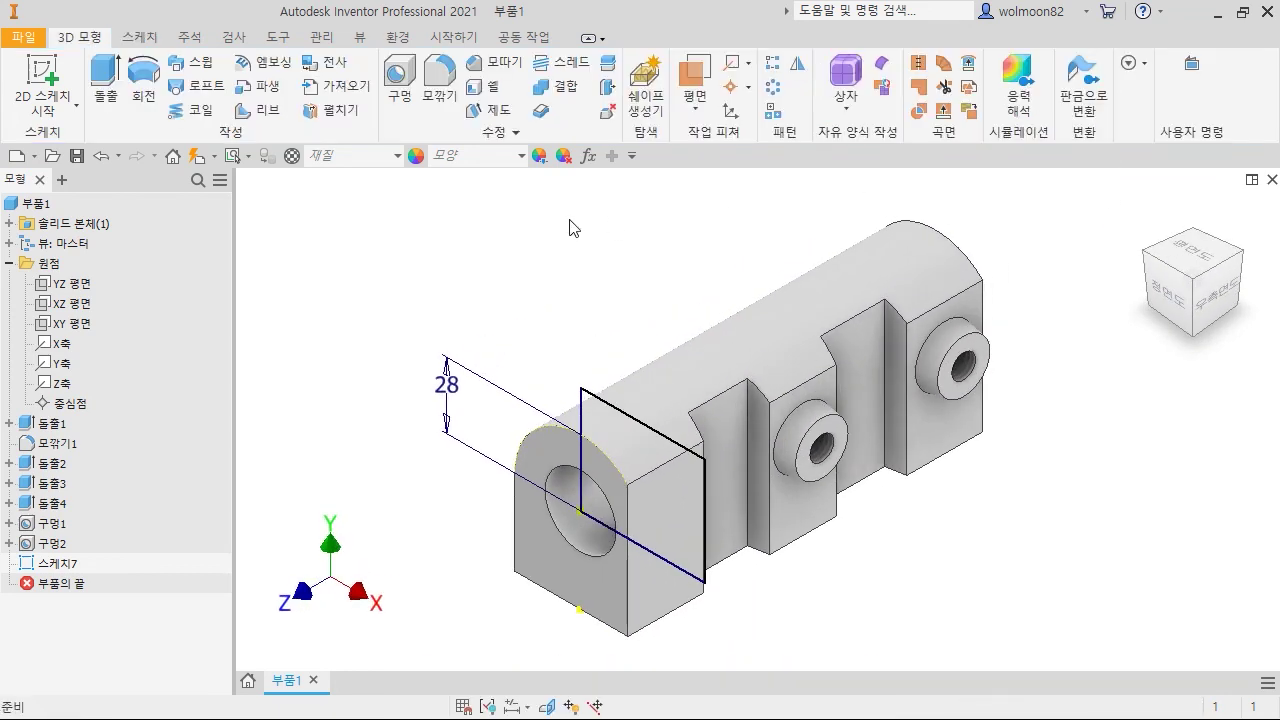
click(104, 86)
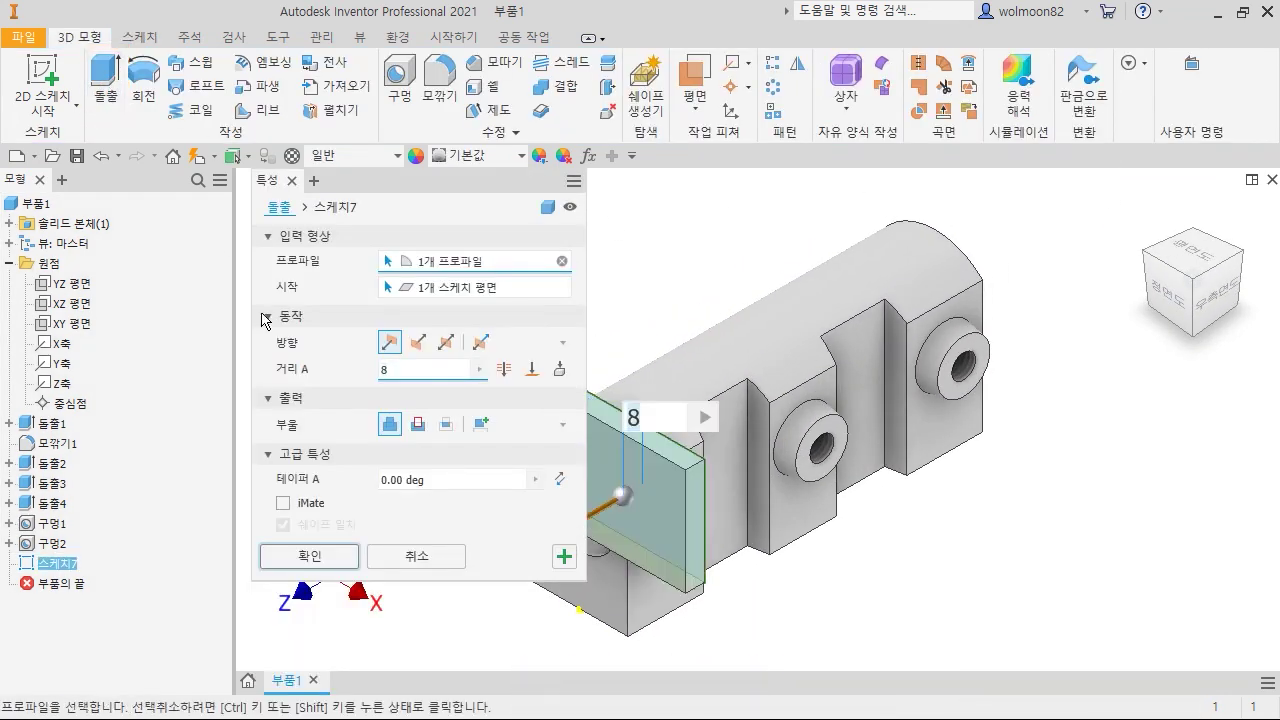
click(418, 424)
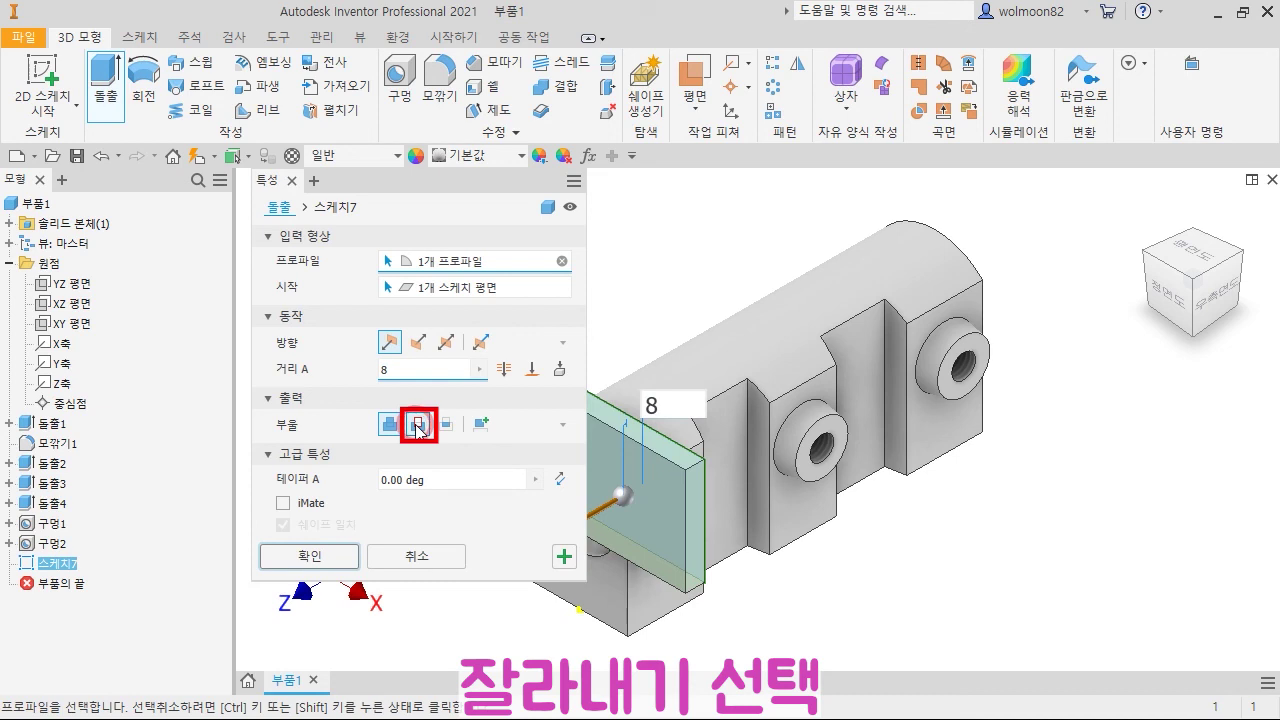
click(503, 369)
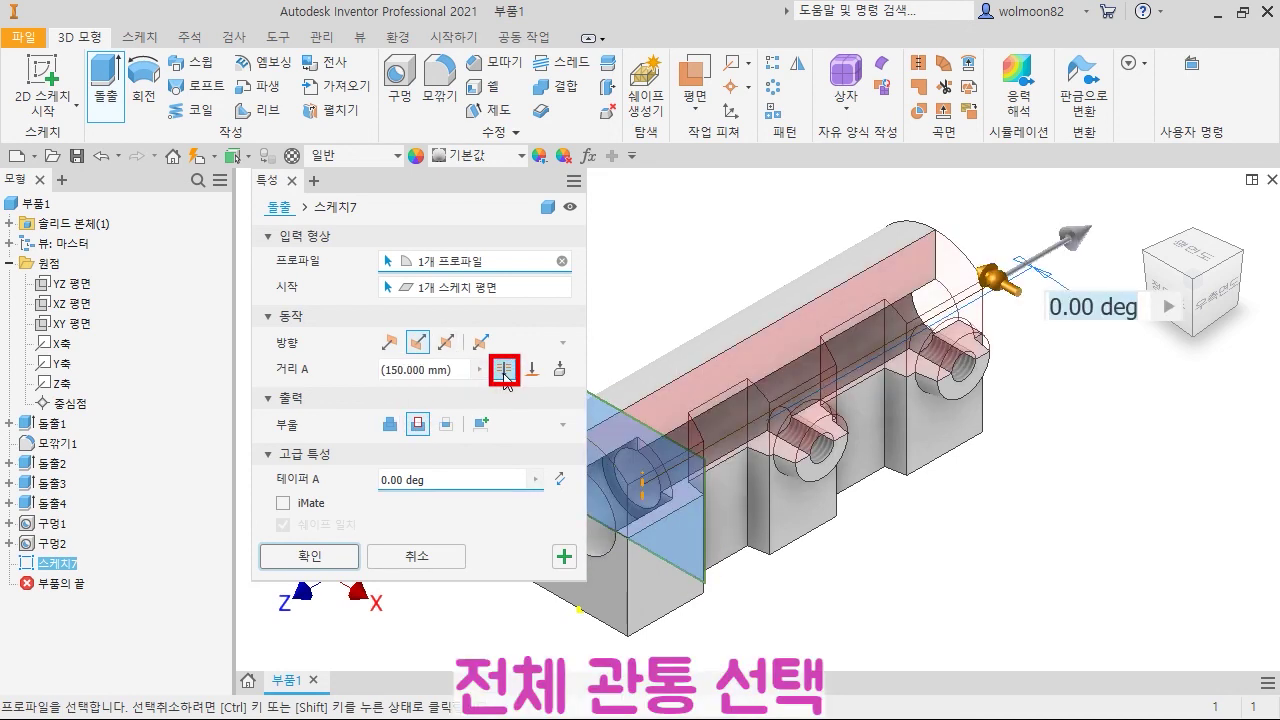
click(301, 556)
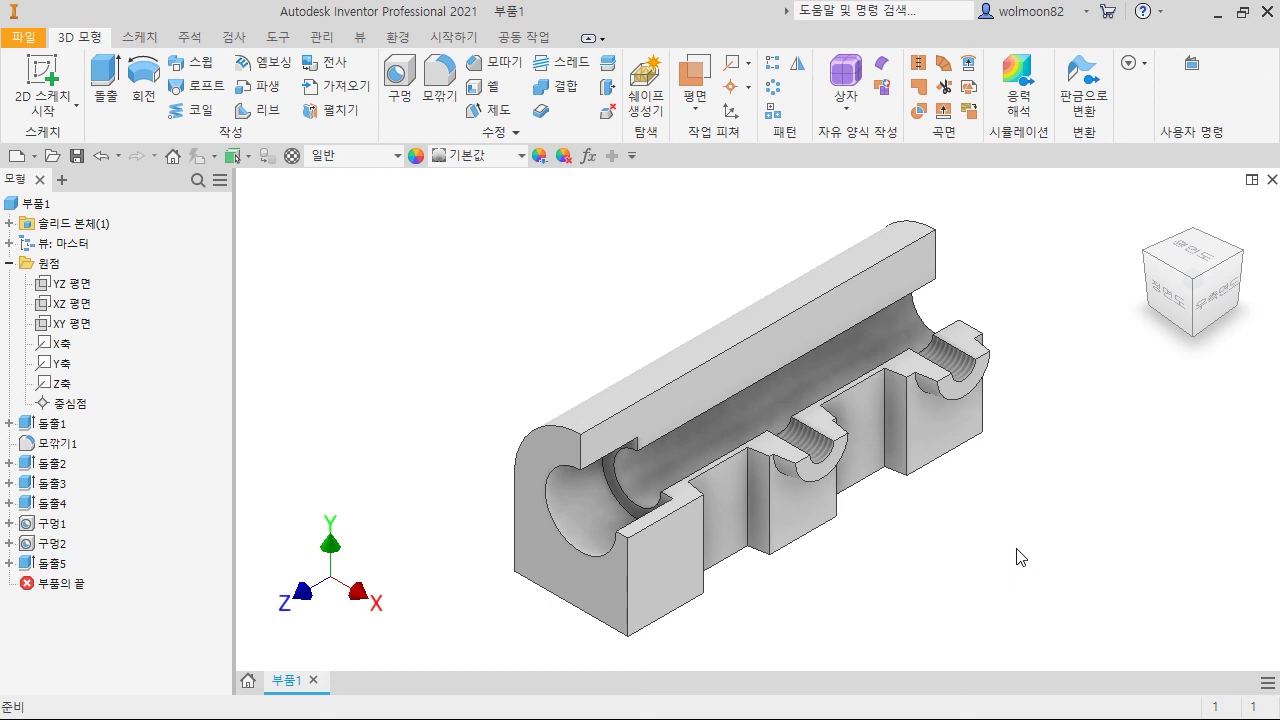
Roll the end-of-part marker back above the section cut and return it below the cut.
click(64, 584)
drag(70, 590, 77, 560)
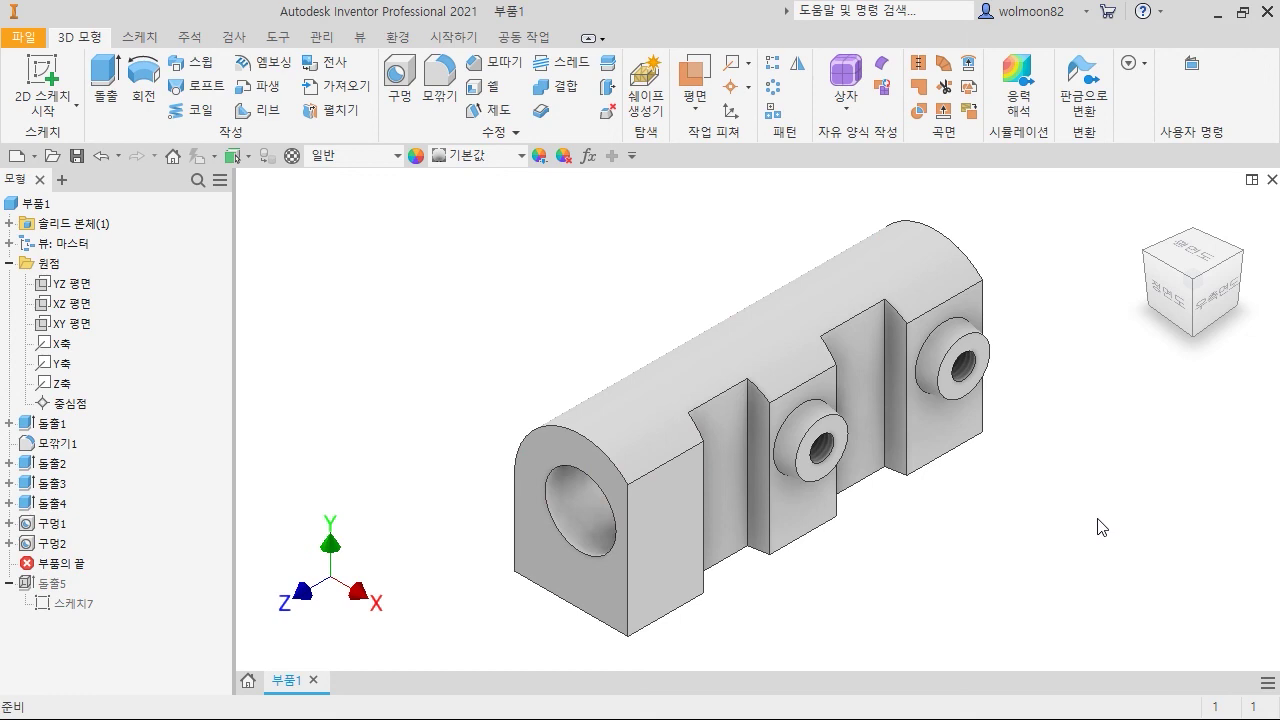
click(62, 564)
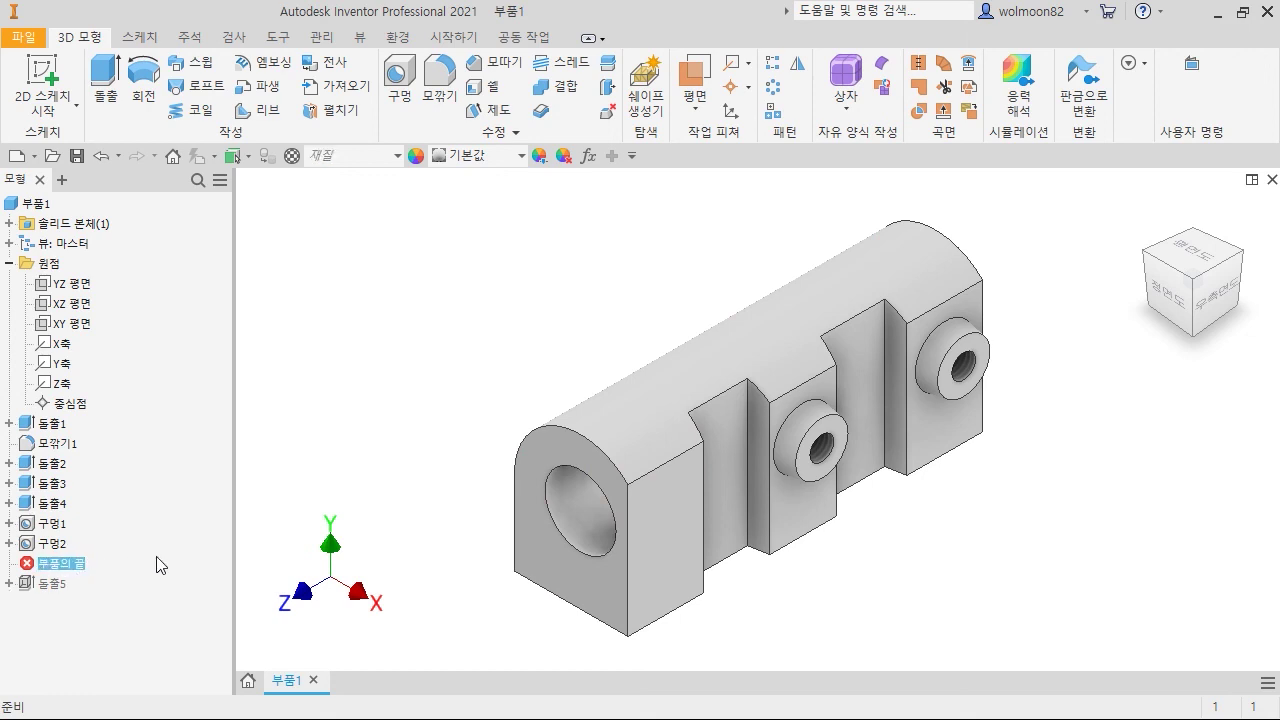
drag(77, 571, 90, 593)
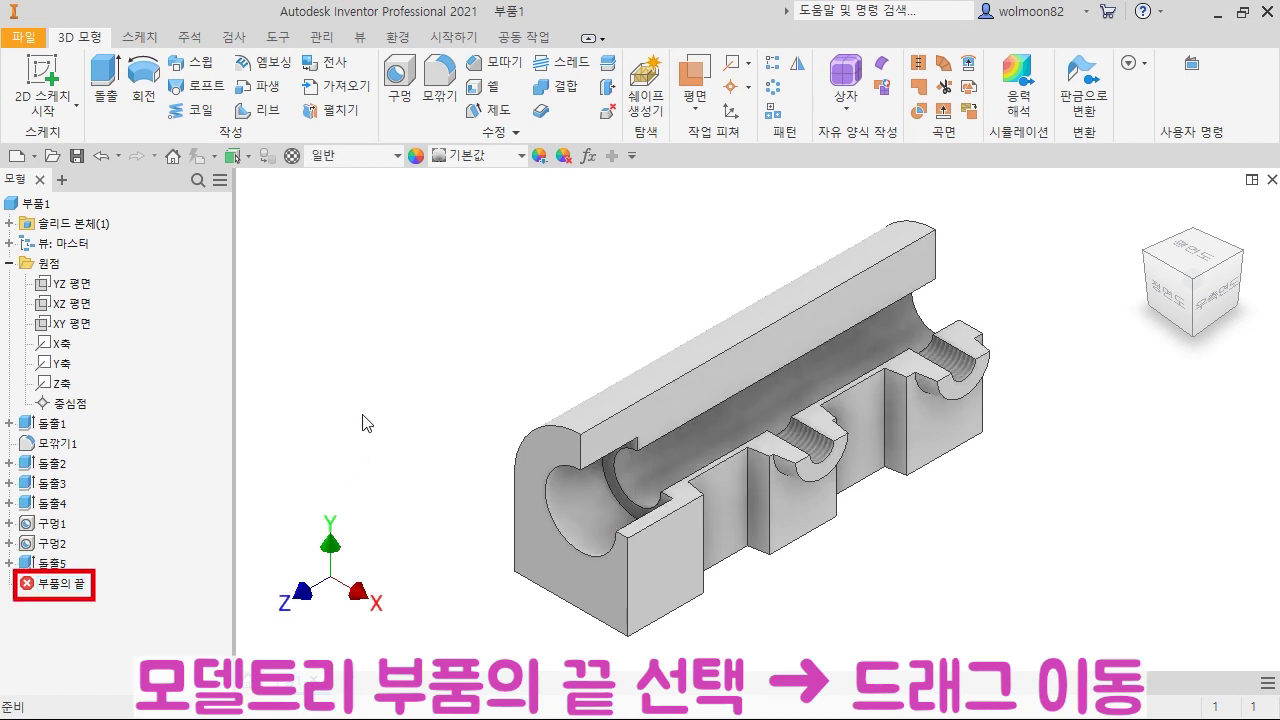